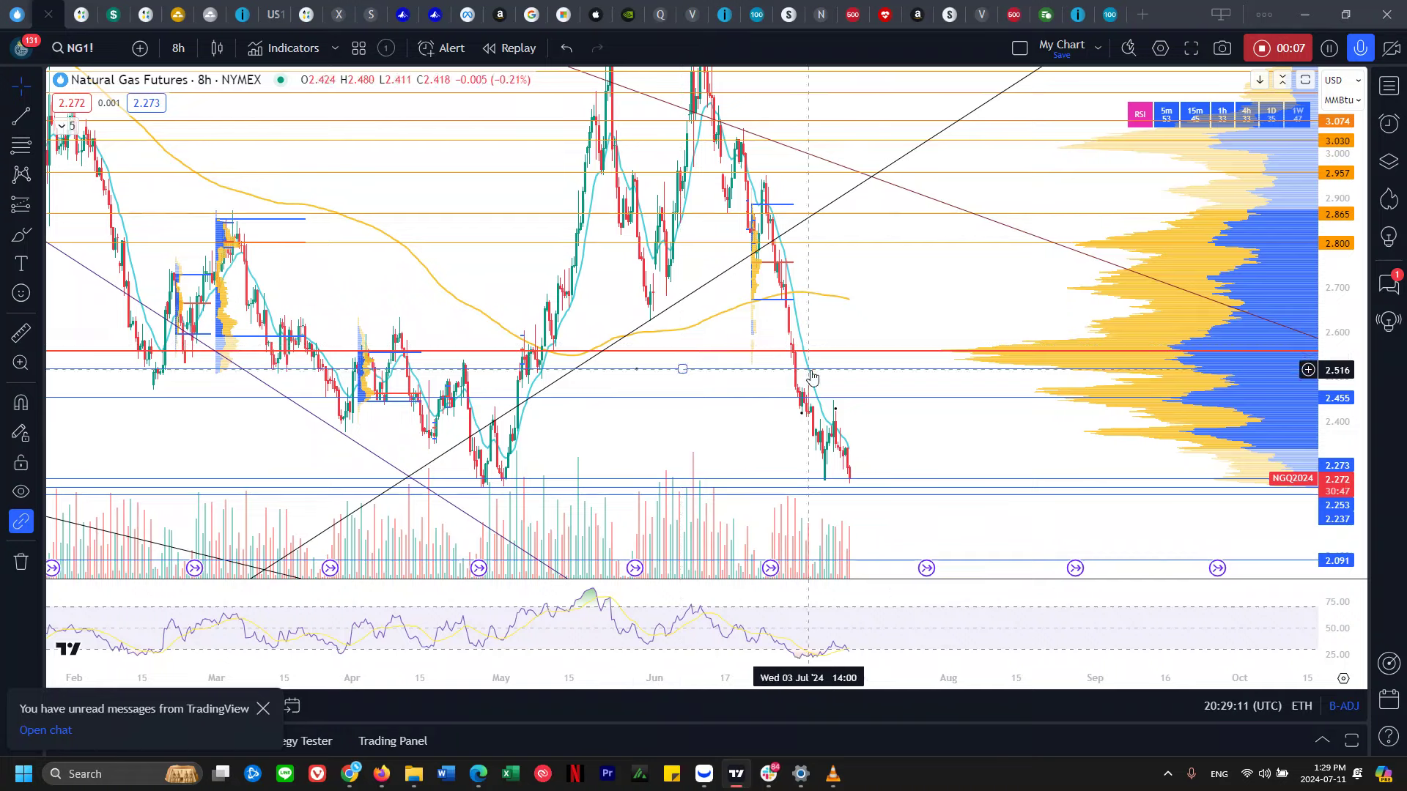
- Turn the adjustment for contract changes off and back on to compare the futures price history
{"action": "left_click_drag", "start_coordinate": [881, 298], "coordinate": [860, 242]}
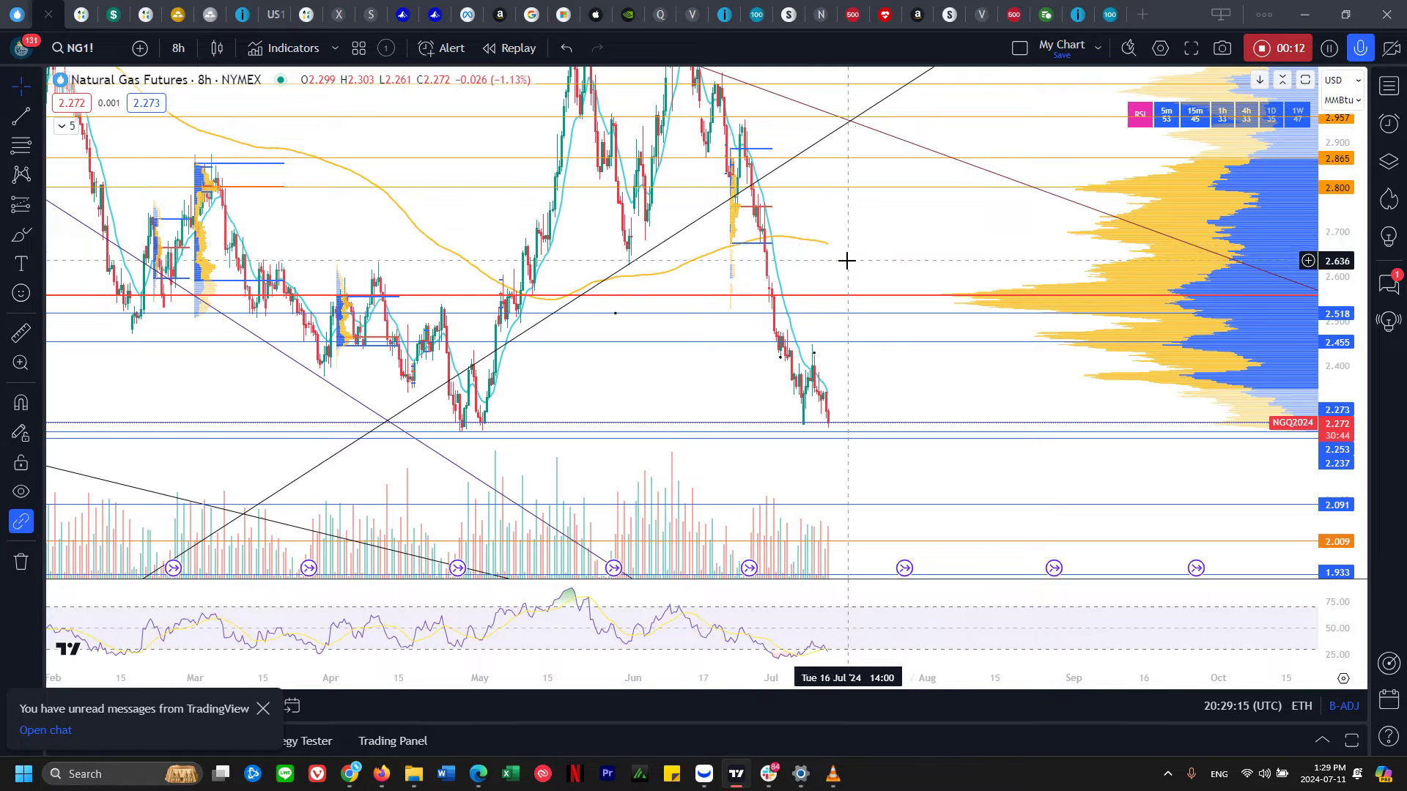
{"action": "left_click_drag", "start_coordinate": [876, 229], "coordinate": [832, 243]}
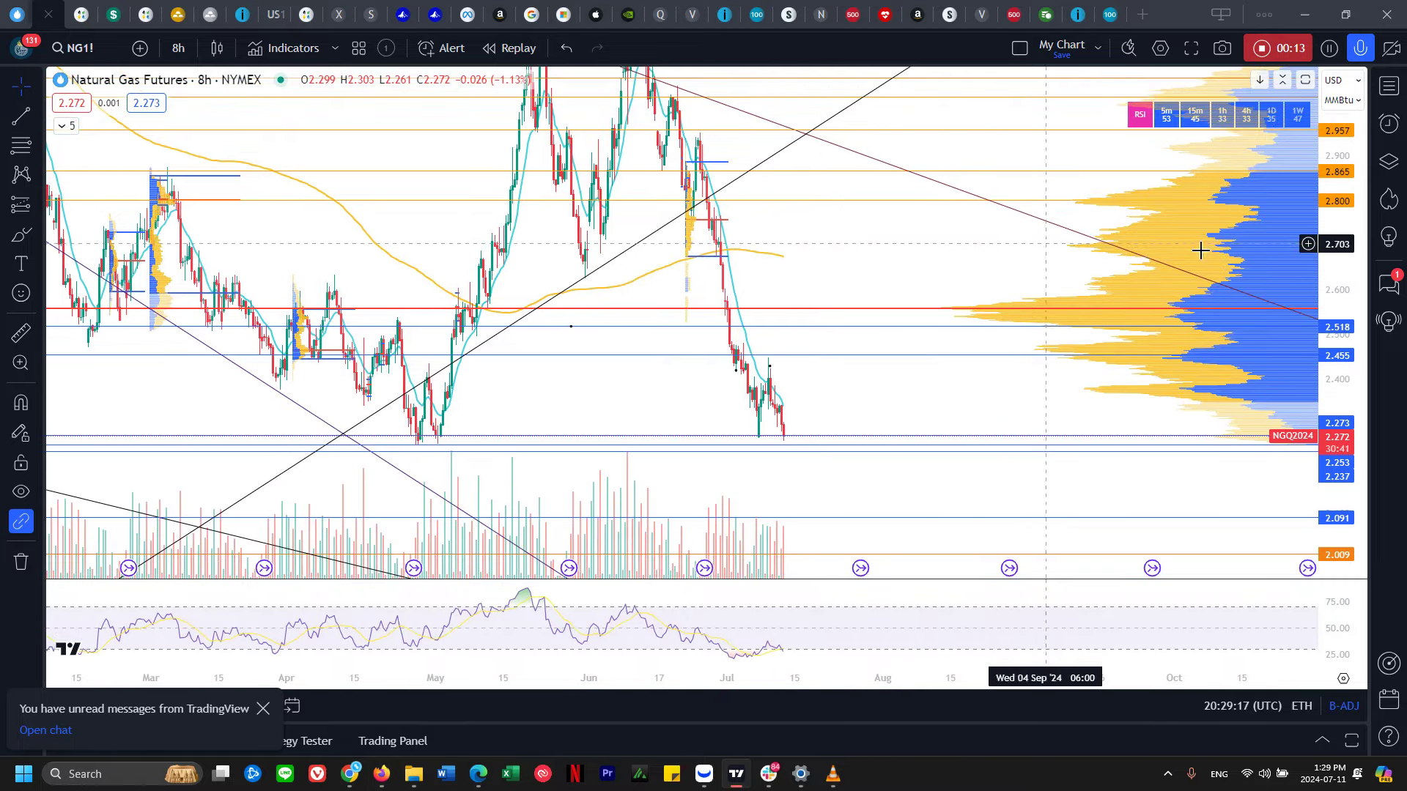
{"action": "left_click_drag", "start_coordinate": [1356, 229], "coordinate": [1355, 293]}
{"action": "left_click_drag", "start_coordinate": [796, 255], "coordinate": [812, 279]}
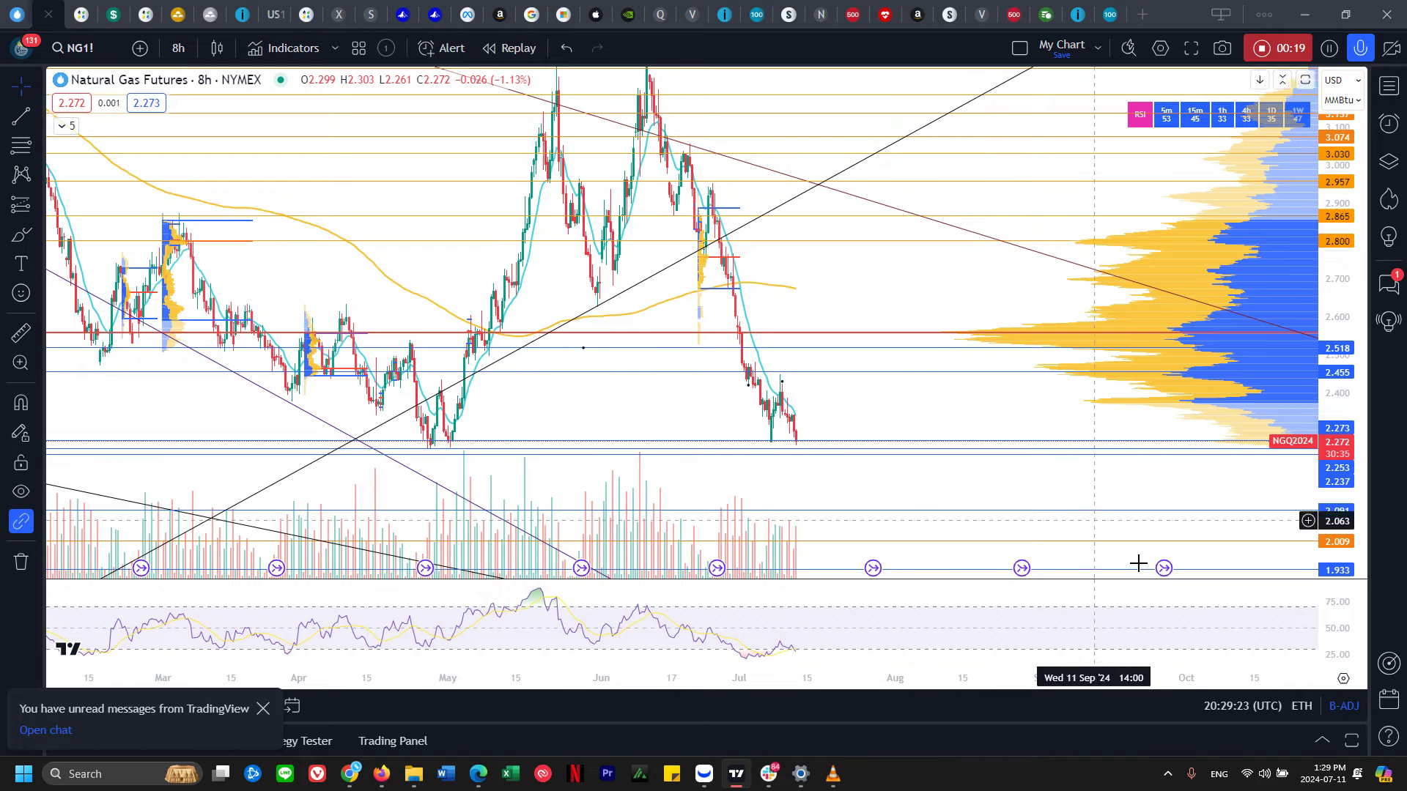
{"action": "left_click", "coordinate": [1355, 713]}
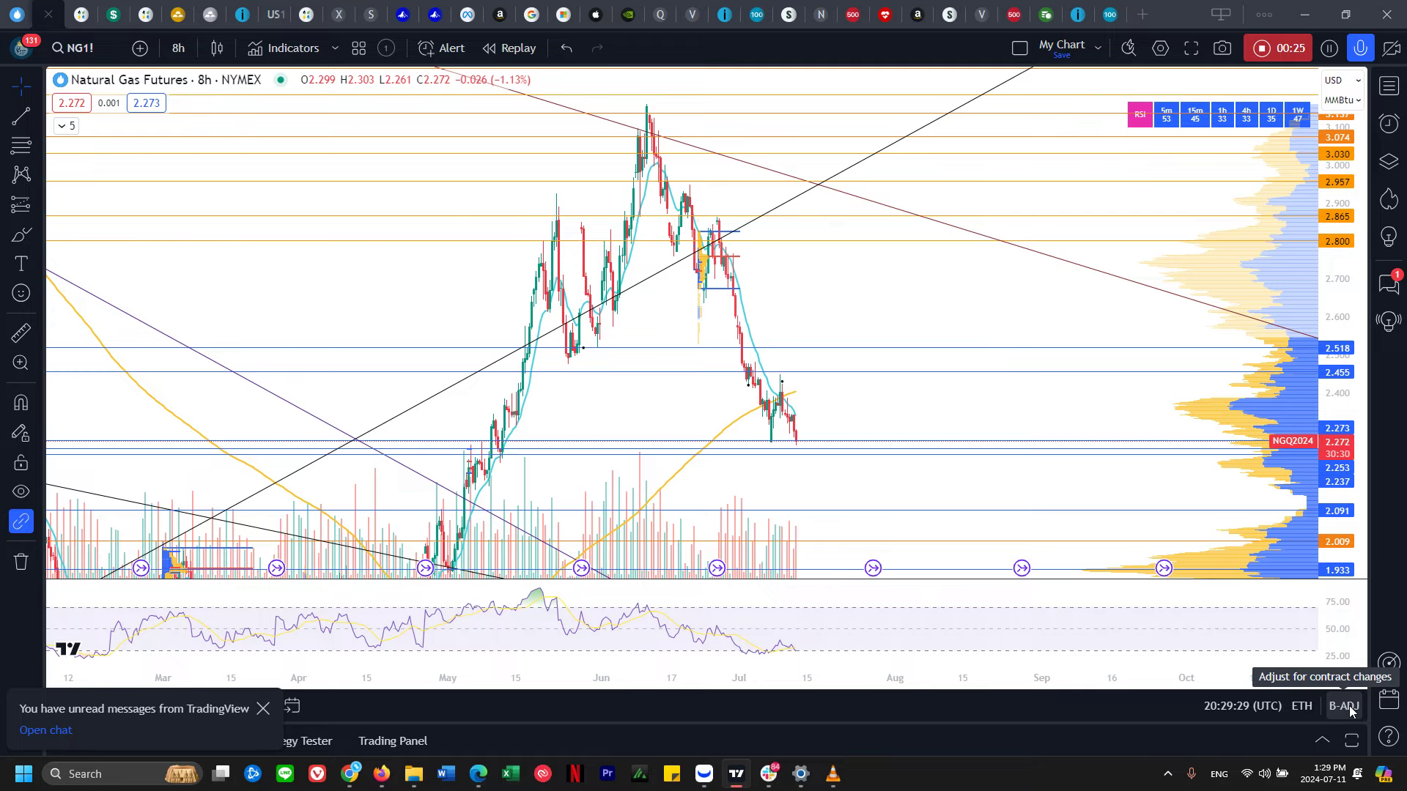
{"action": "left_click", "coordinate": [1351, 708]}
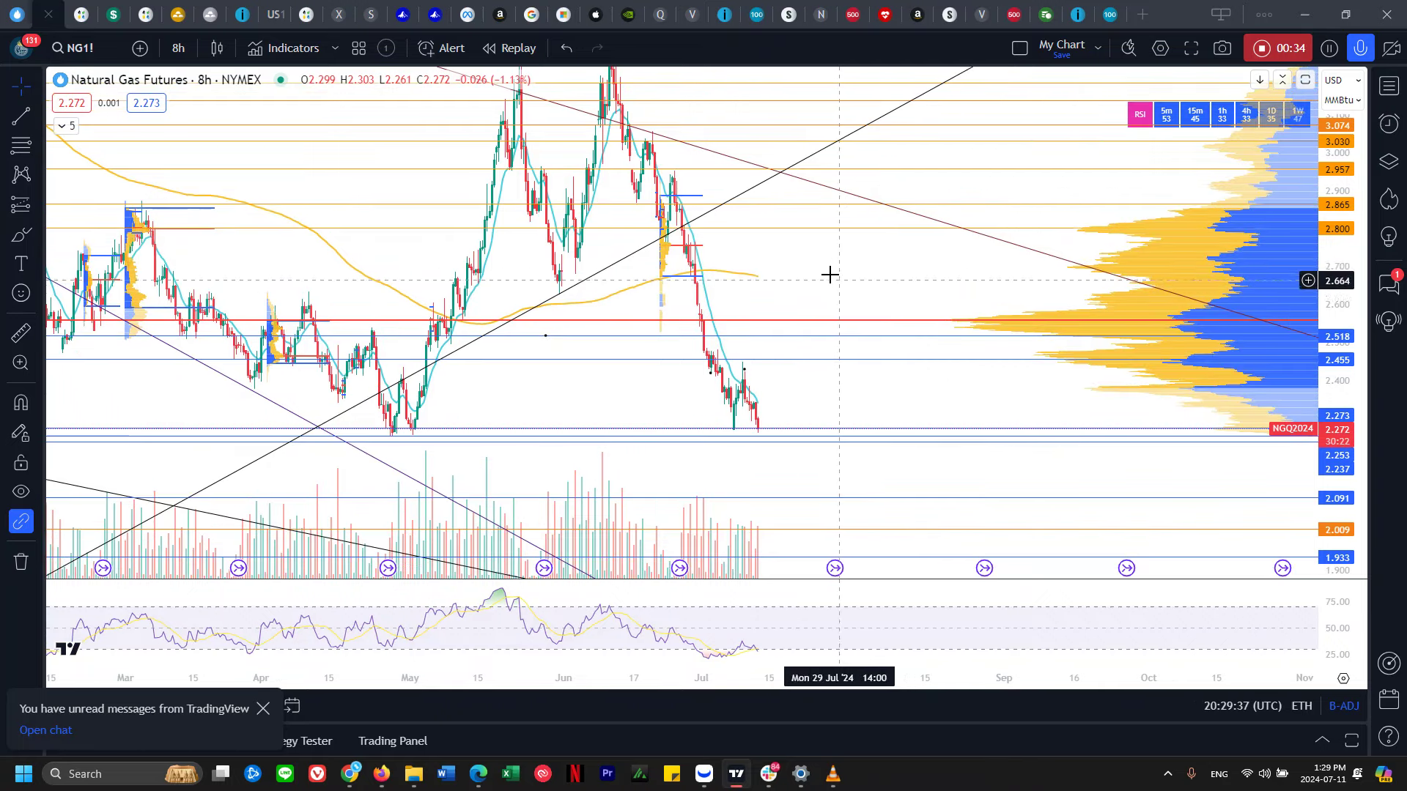
- Expand the collapsed list of indicators on the price chart
{"action": "left_click", "coordinate": [62, 125]}
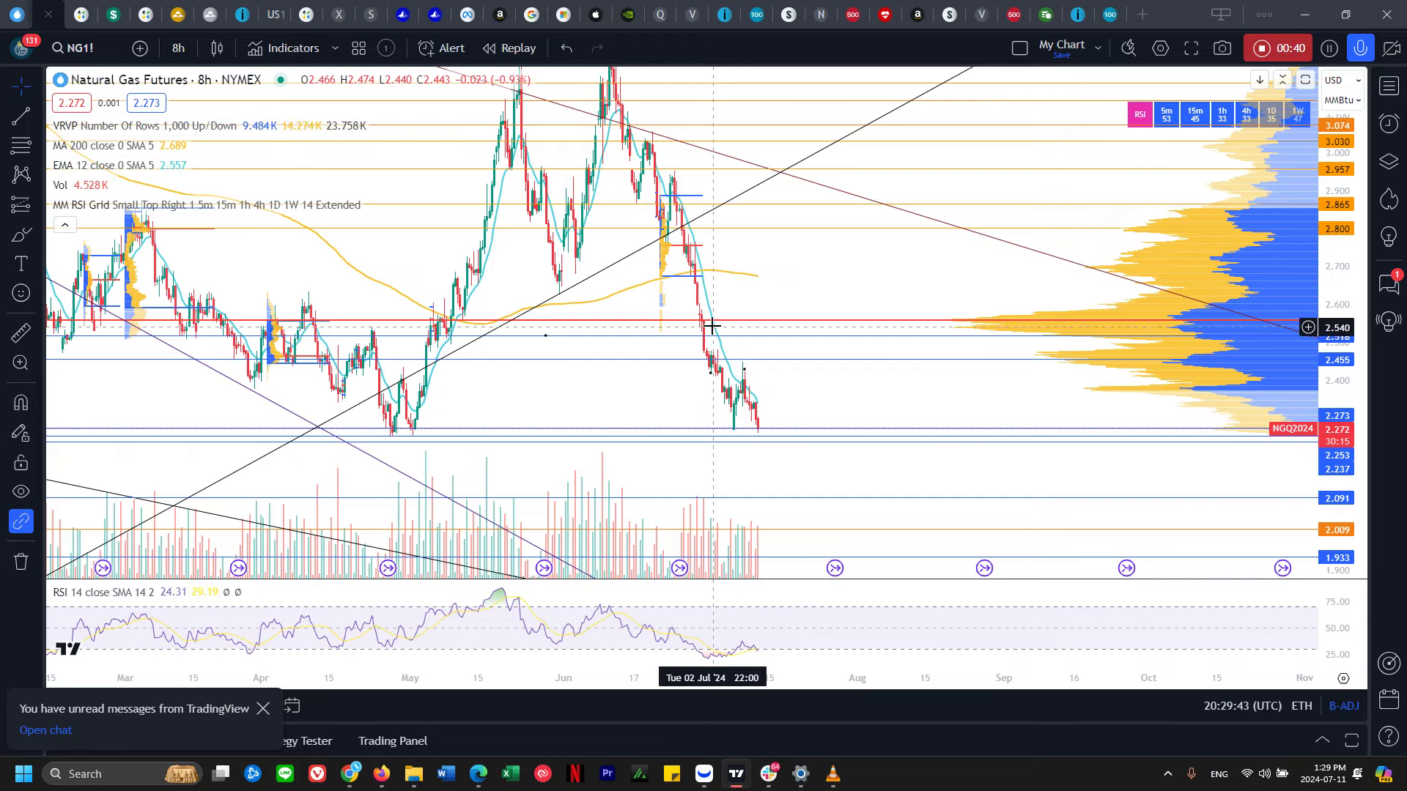
{"action": "left_click_drag", "start_coordinate": [799, 270], "coordinate": [791, 286]}
- Brush a freehand zigzag along the June decline and circle the late-June candles, and undo the strokes
{"action": "left_click", "coordinate": [22, 234]}
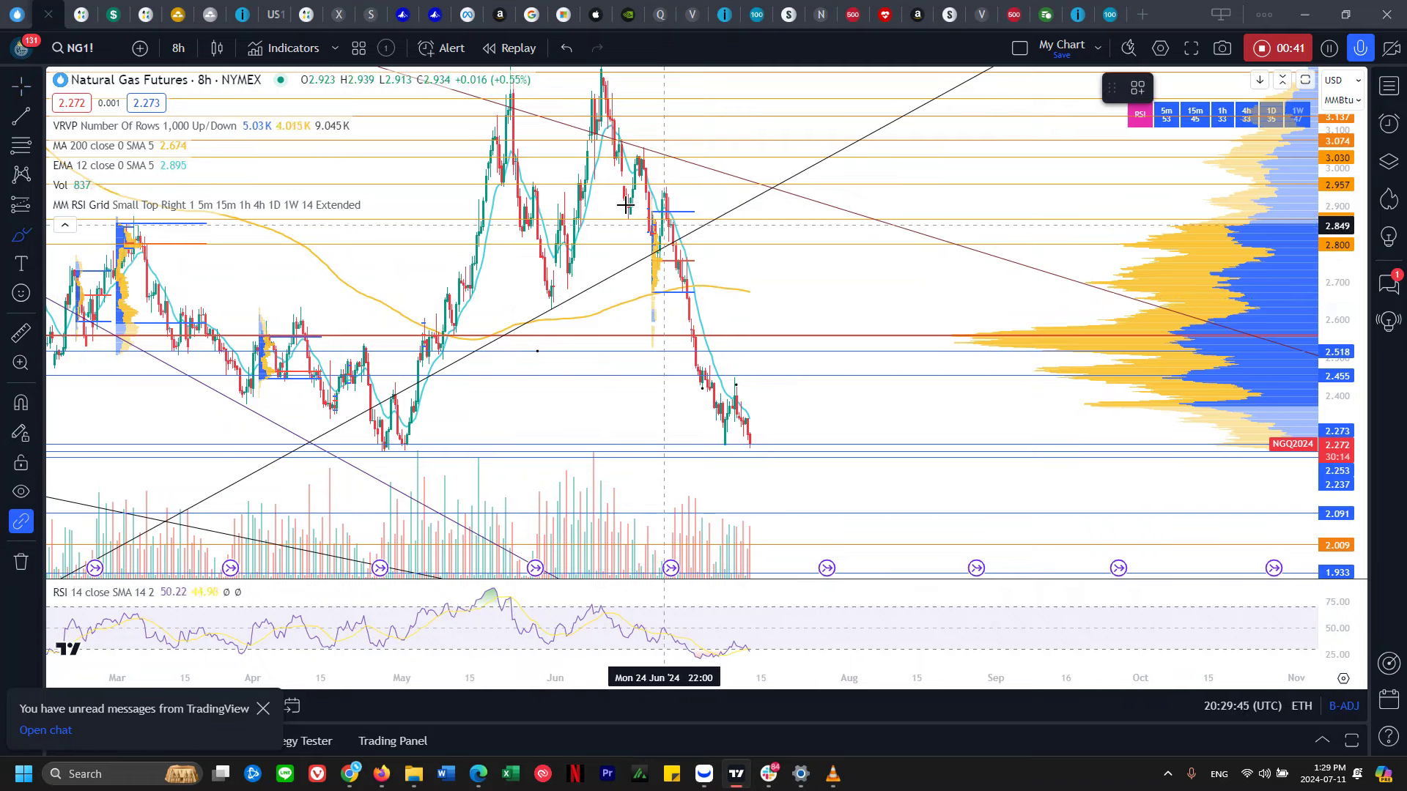
{"action": "scroll", "coordinate": [692, 264], "scroll_direction": "up", "scroll_amount": 2}
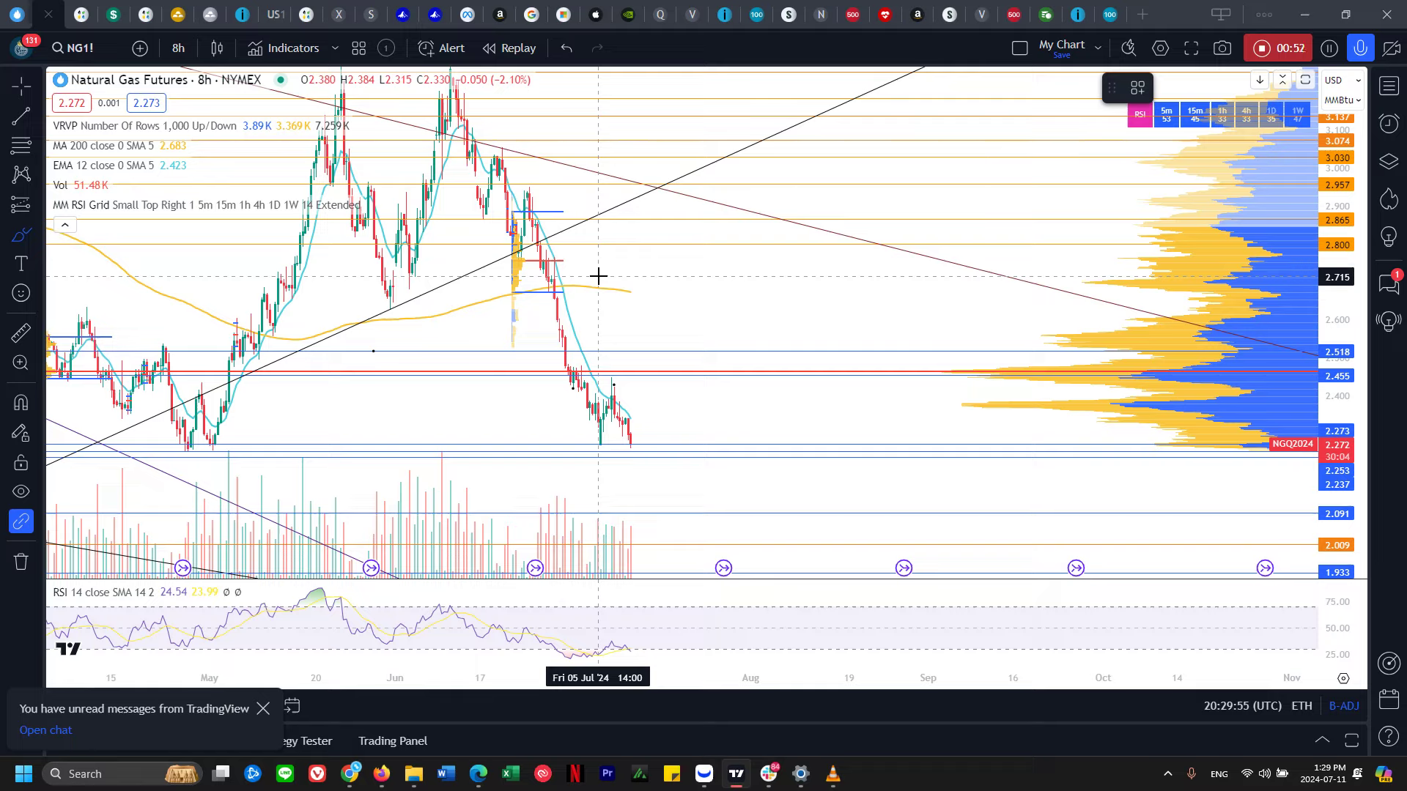
{"action": "scroll", "coordinate": [645, 275], "scroll_direction": "down", "scroll_amount": 2}
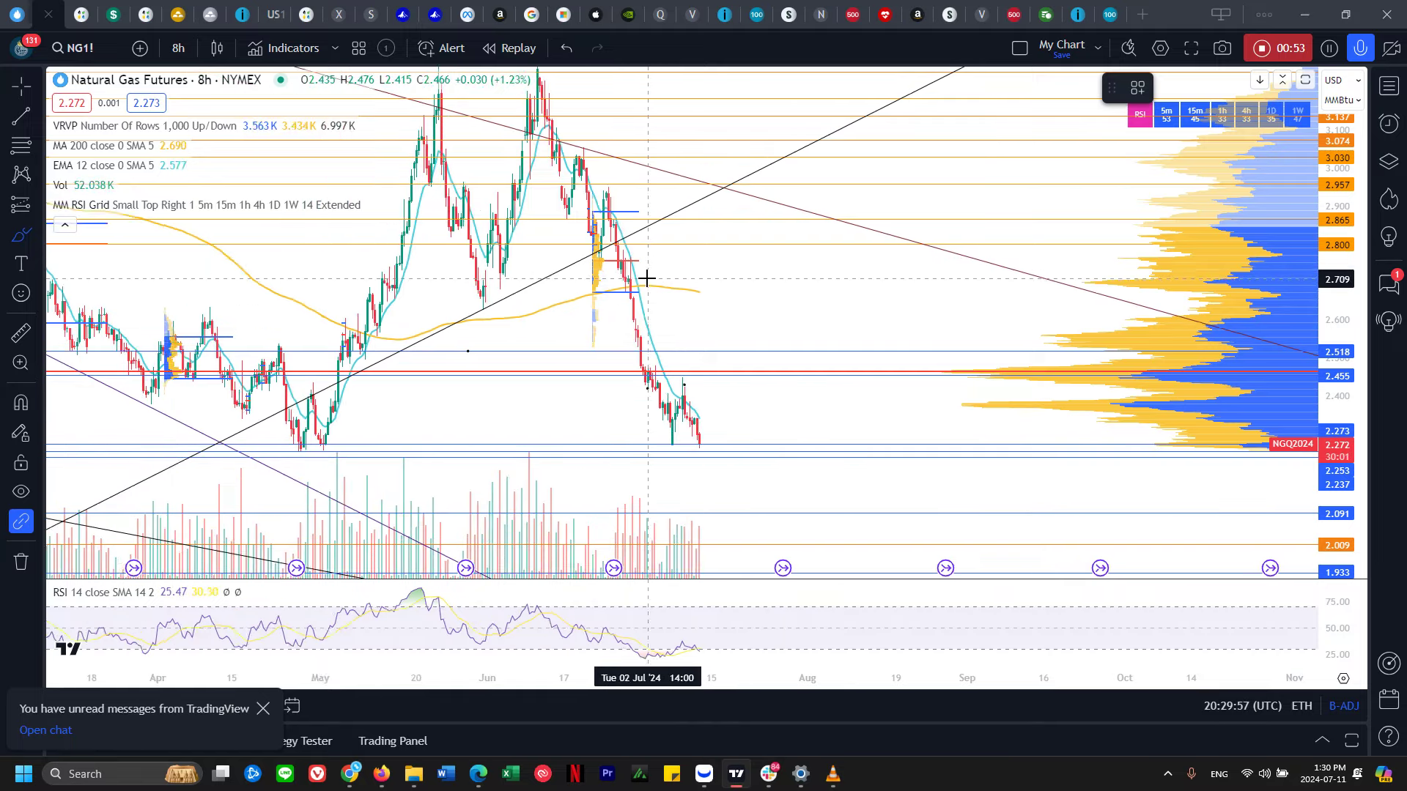
{"action": "scroll", "coordinate": [766, 297], "scroll_direction": "up", "scroll_amount": 1}
{"action": "mouse_move", "coordinate": [547, 101]}
{"action": "left_mouse_down"}
{"action": "mouse_move", "coordinate": [572, 209]}
{"action": "mouse_move", "coordinate": [594, 172]}
{"action": "mouse_move", "coordinate": [596, 237]}
{"action": "mouse_move", "coordinate": [642, 252]}
{"action": "left_mouse_up"}
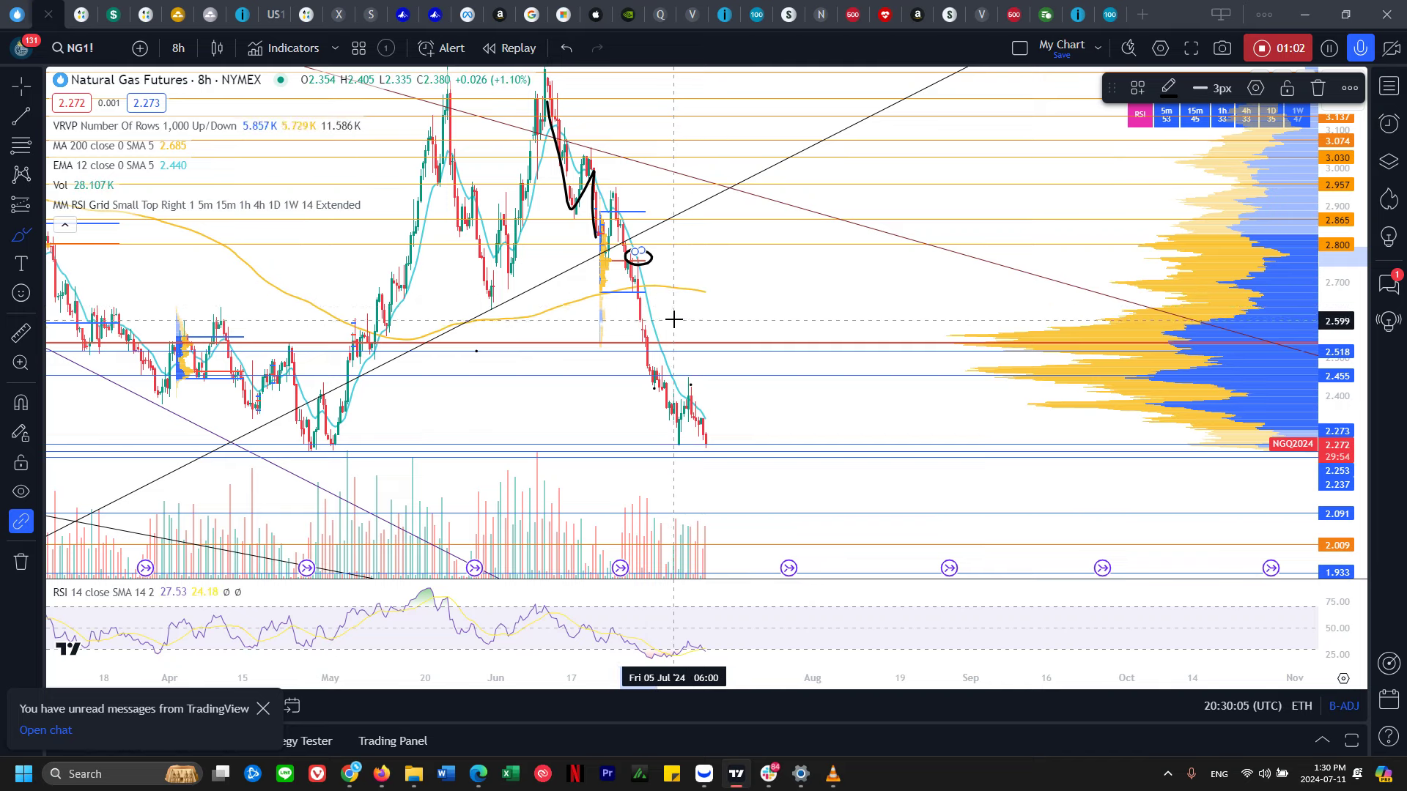
{"action": "key", "text": "ctrl+z"}
{"action": "key", "text": "ctrl+z"}
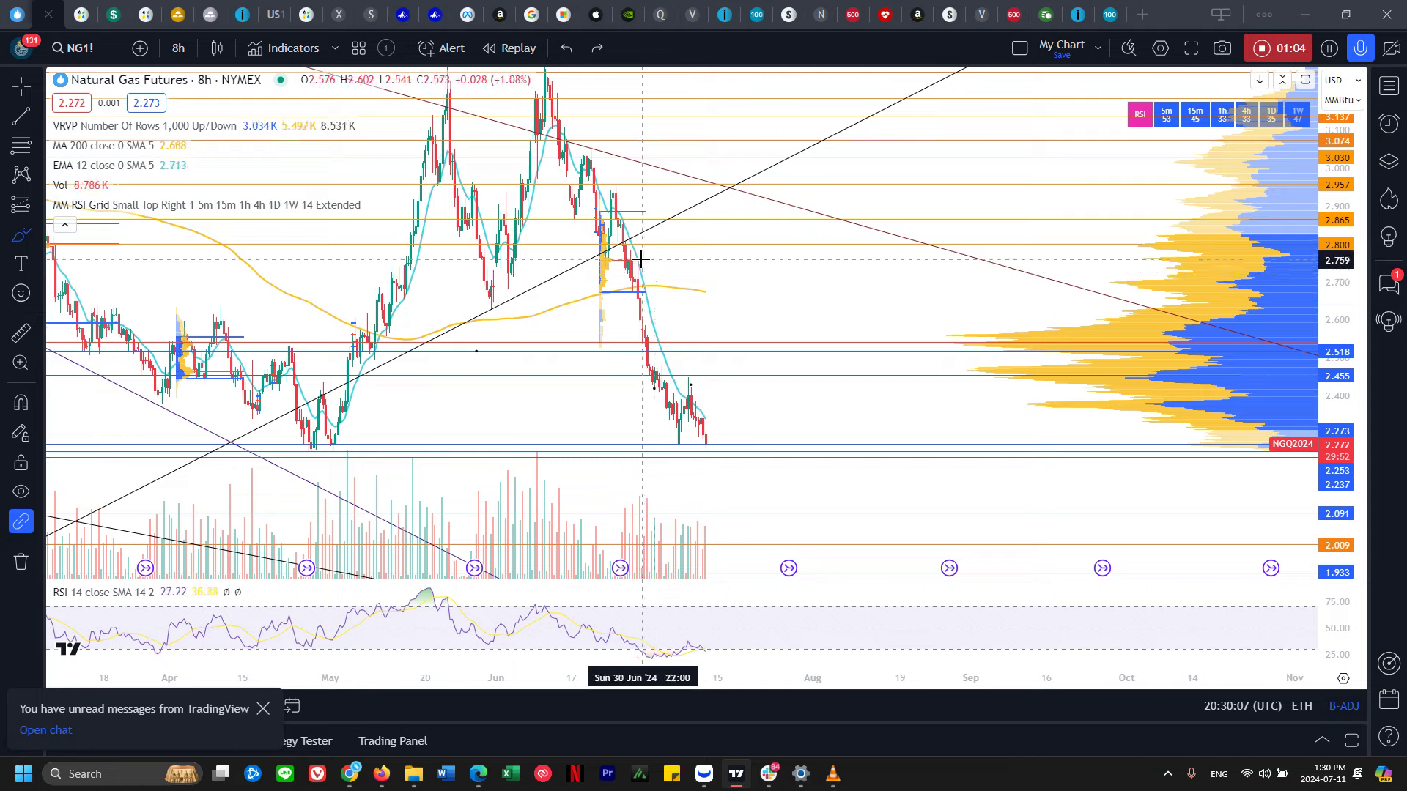
- Brush freehand marks at the late-June candles and the July rebound high, and undo them
{"action": "key", "text": "ctrl+y"}
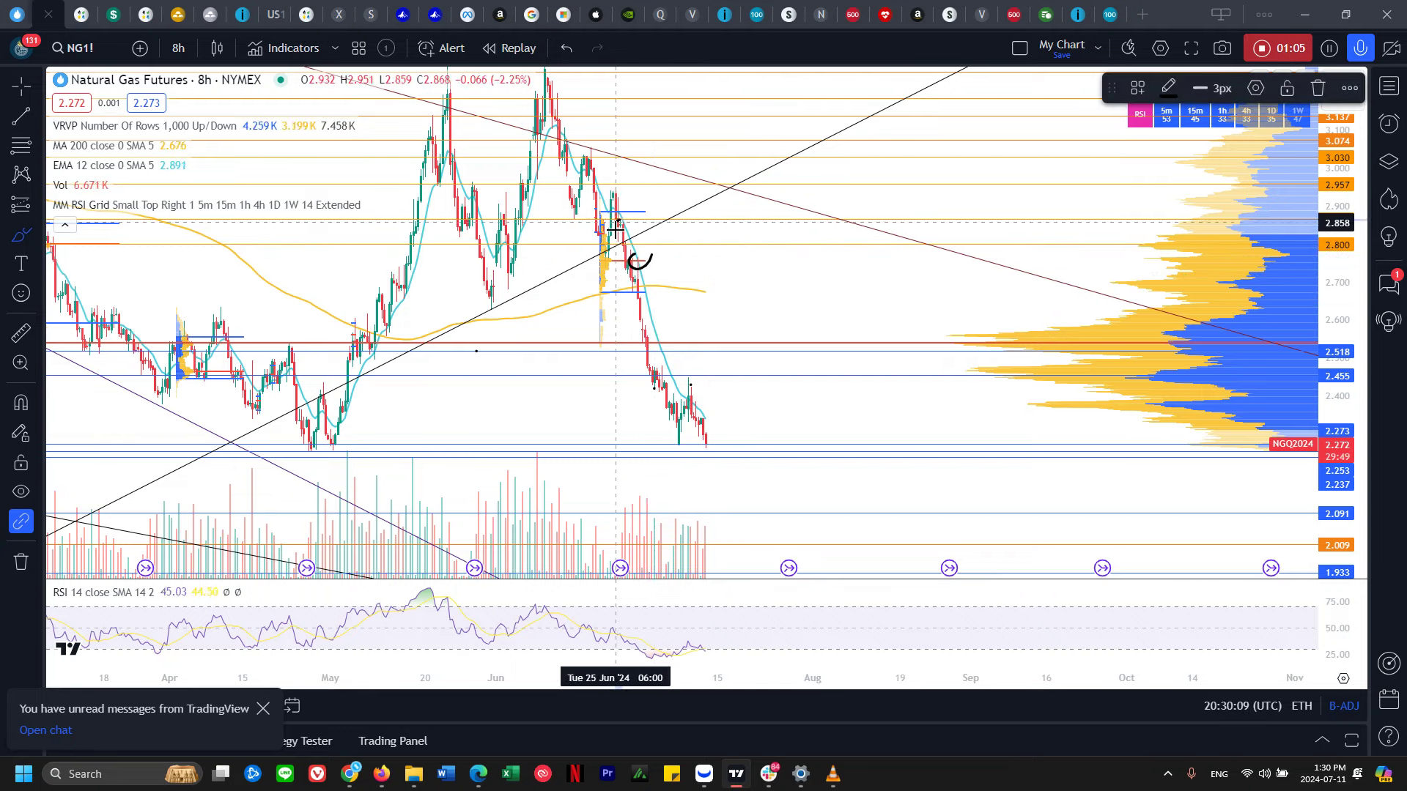
{"action": "key", "text": "ctrl+y"}
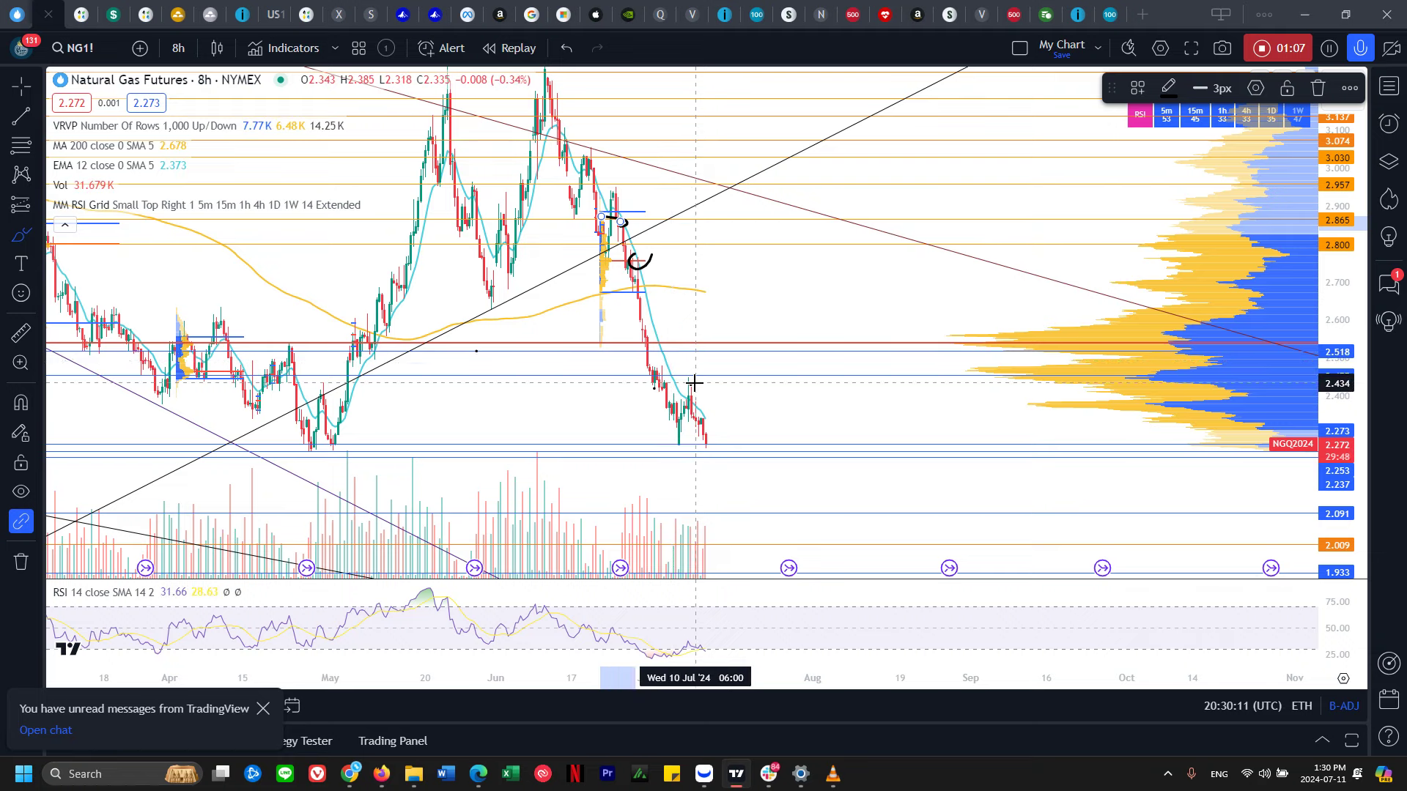
{"action": "left_click_drag", "start_coordinate": [694, 382], "coordinate": [700, 409]}
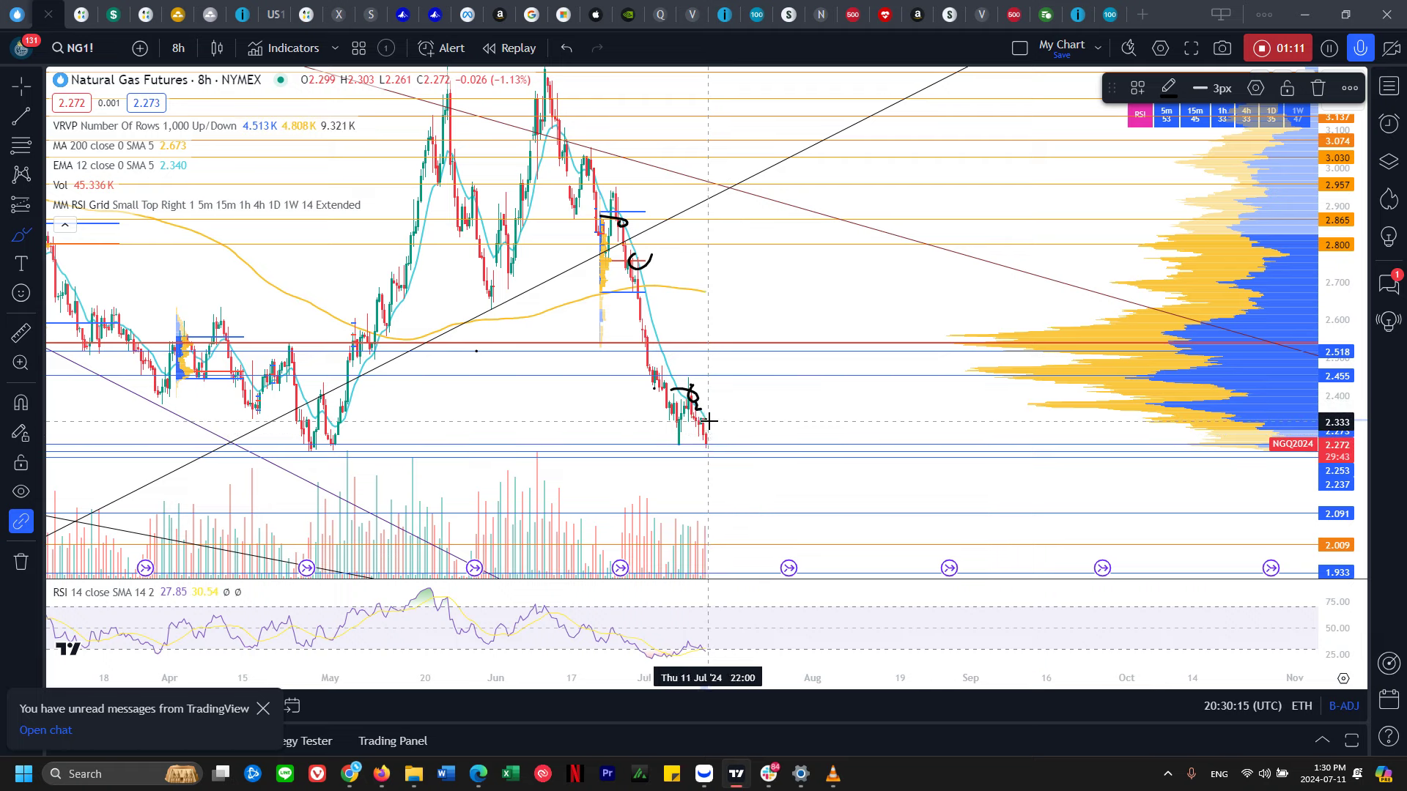
{"action": "key", "text": "ctrl+z"}
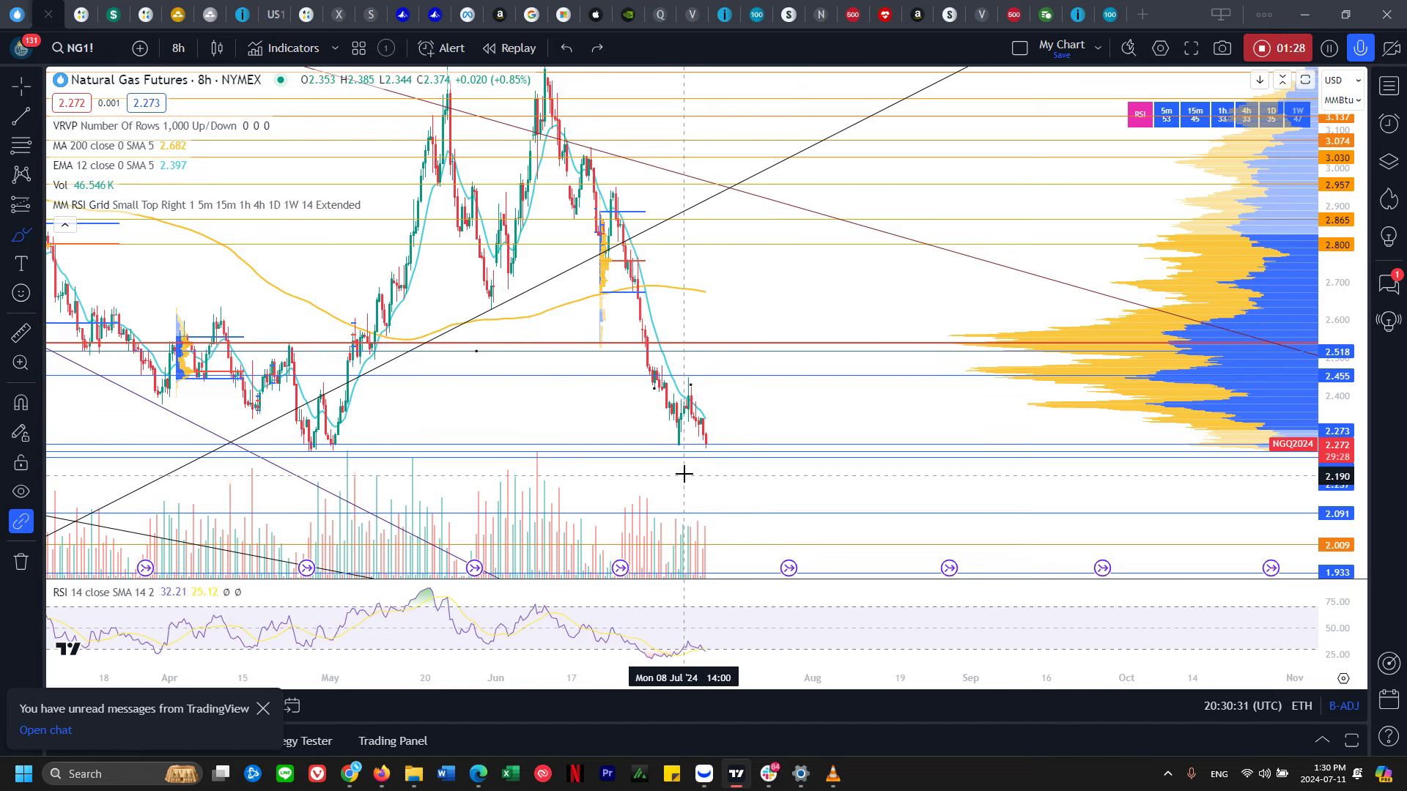
- Brush short horizontal support lines under the July low and the late-April to early-May lows
{"action": "mouse_move", "coordinate": [670, 445]}
{"action": "left_mouse_down"}
{"action": "mouse_move", "coordinate": [691, 444]}
{"action": "mouse_move", "coordinate": [657, 444]}
{"action": "left_mouse_up"}
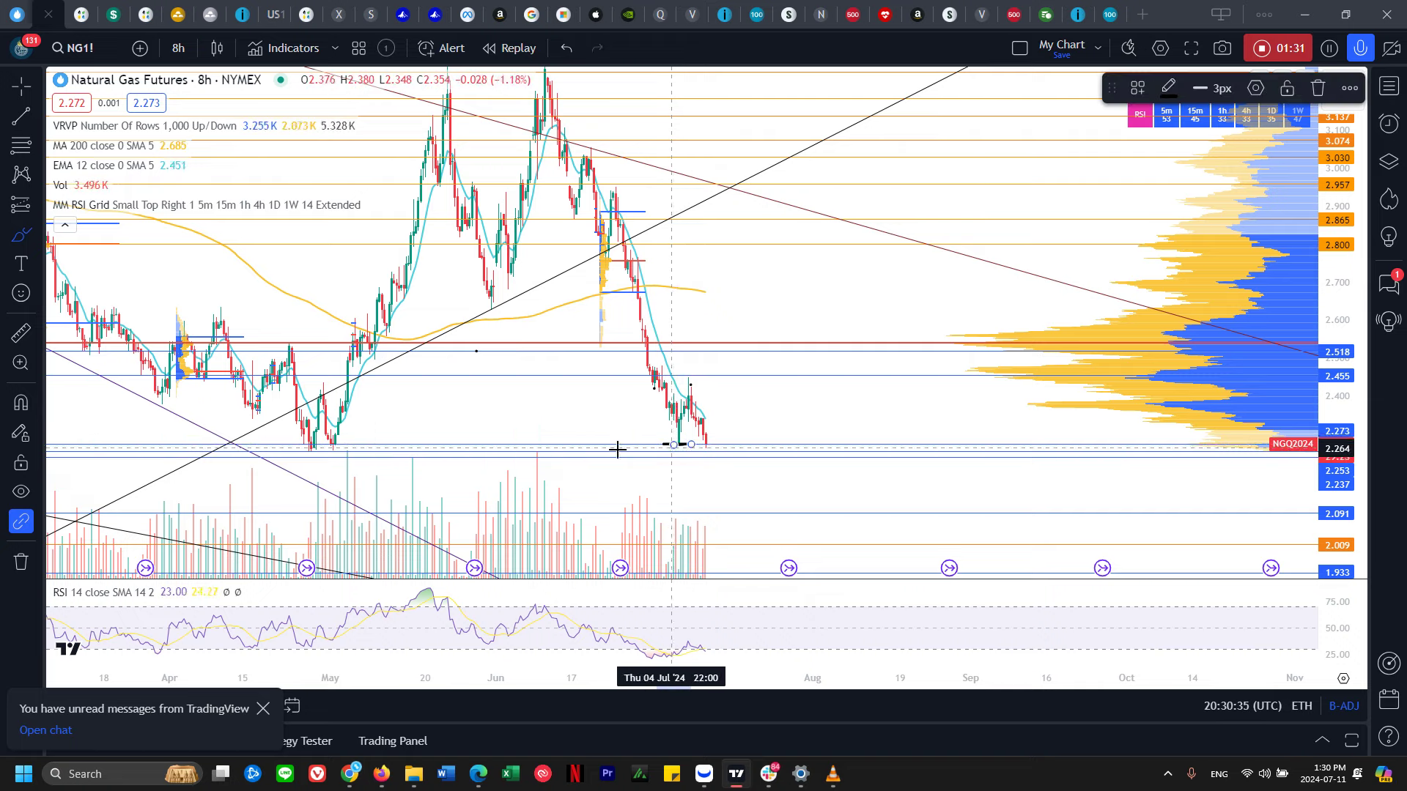
{"action": "left_click_drag", "start_coordinate": [296, 447], "coordinate": [365, 447]}
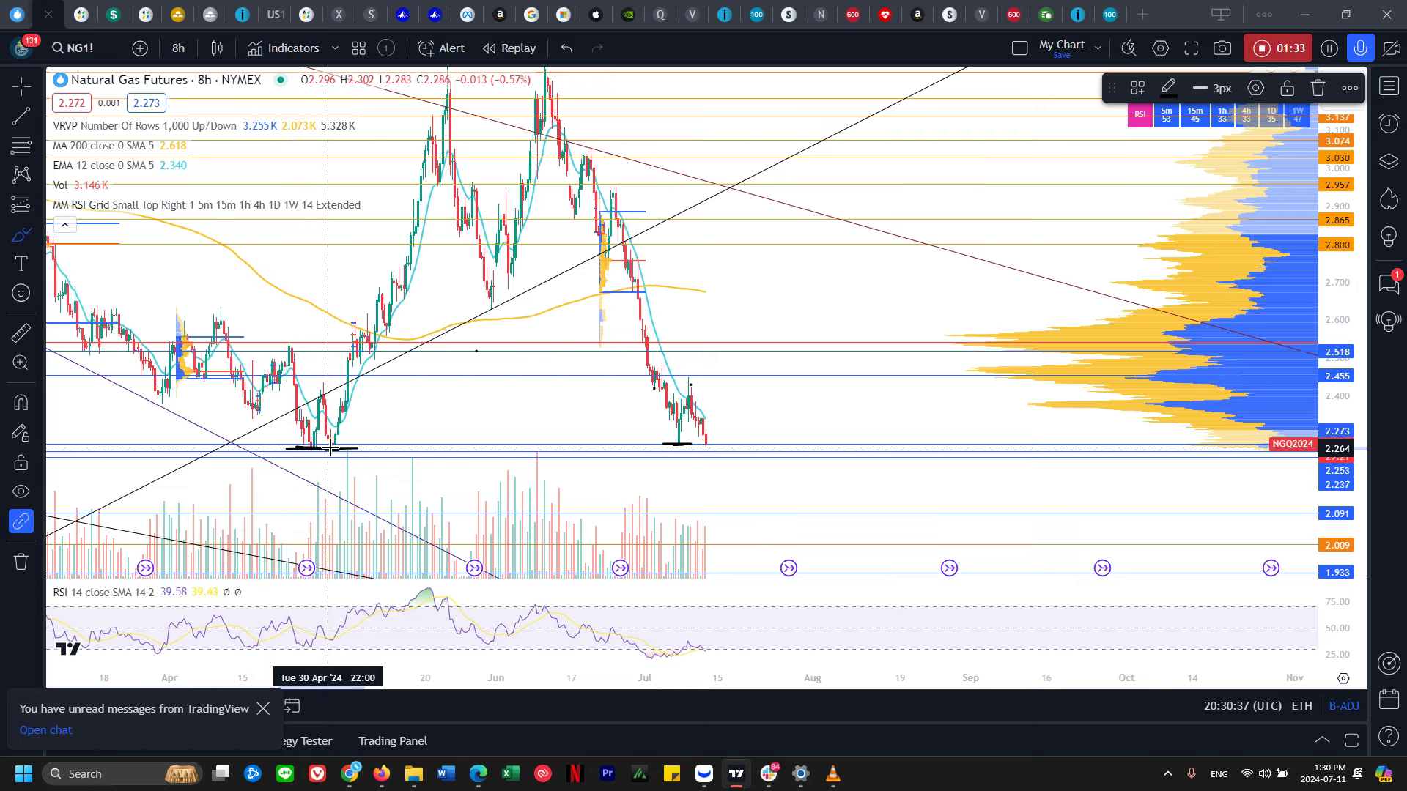
{"action": "left_click", "coordinate": [308, 450]}
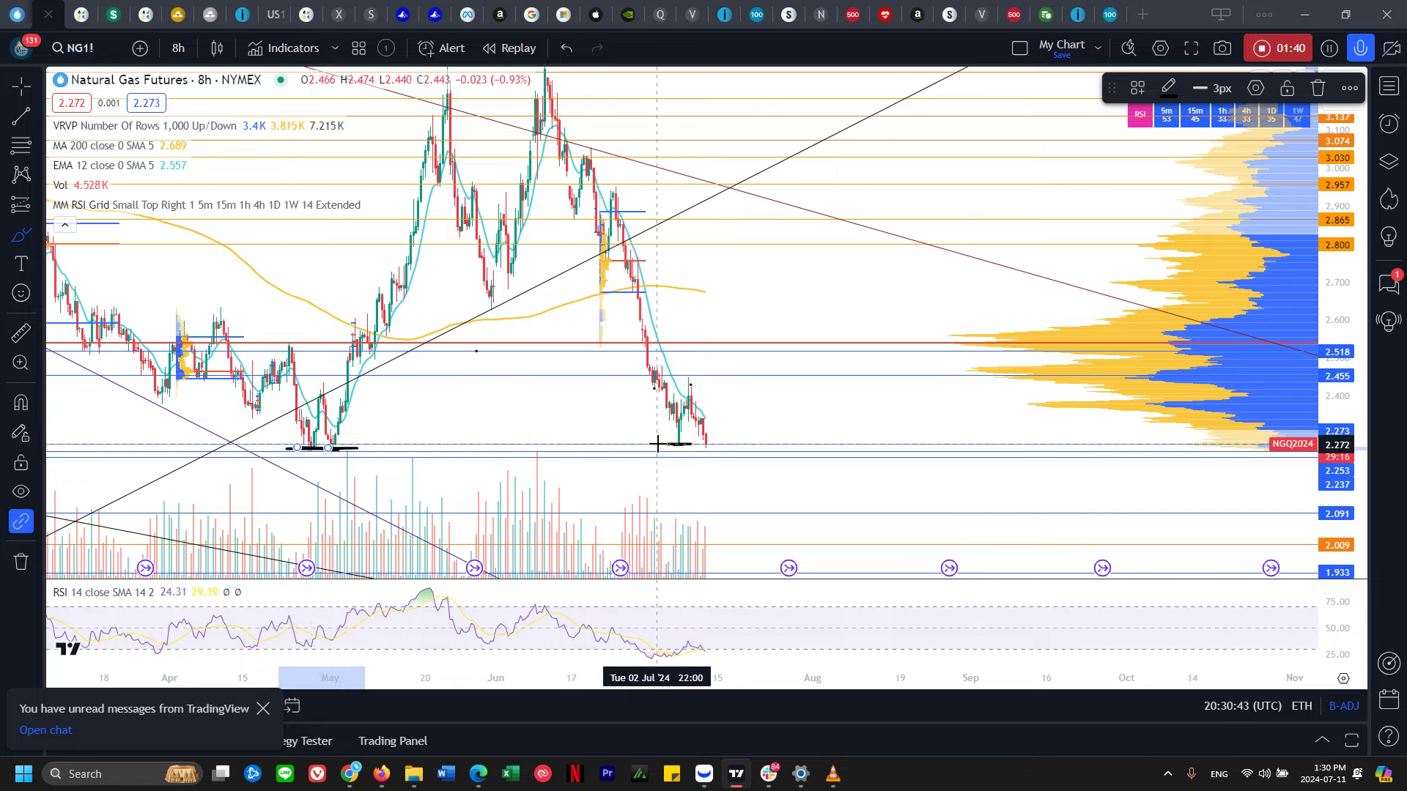
- Measure the price drop from the June high to the July low, and clear the measurement
{"action": "left_click", "coordinate": [20, 333]}
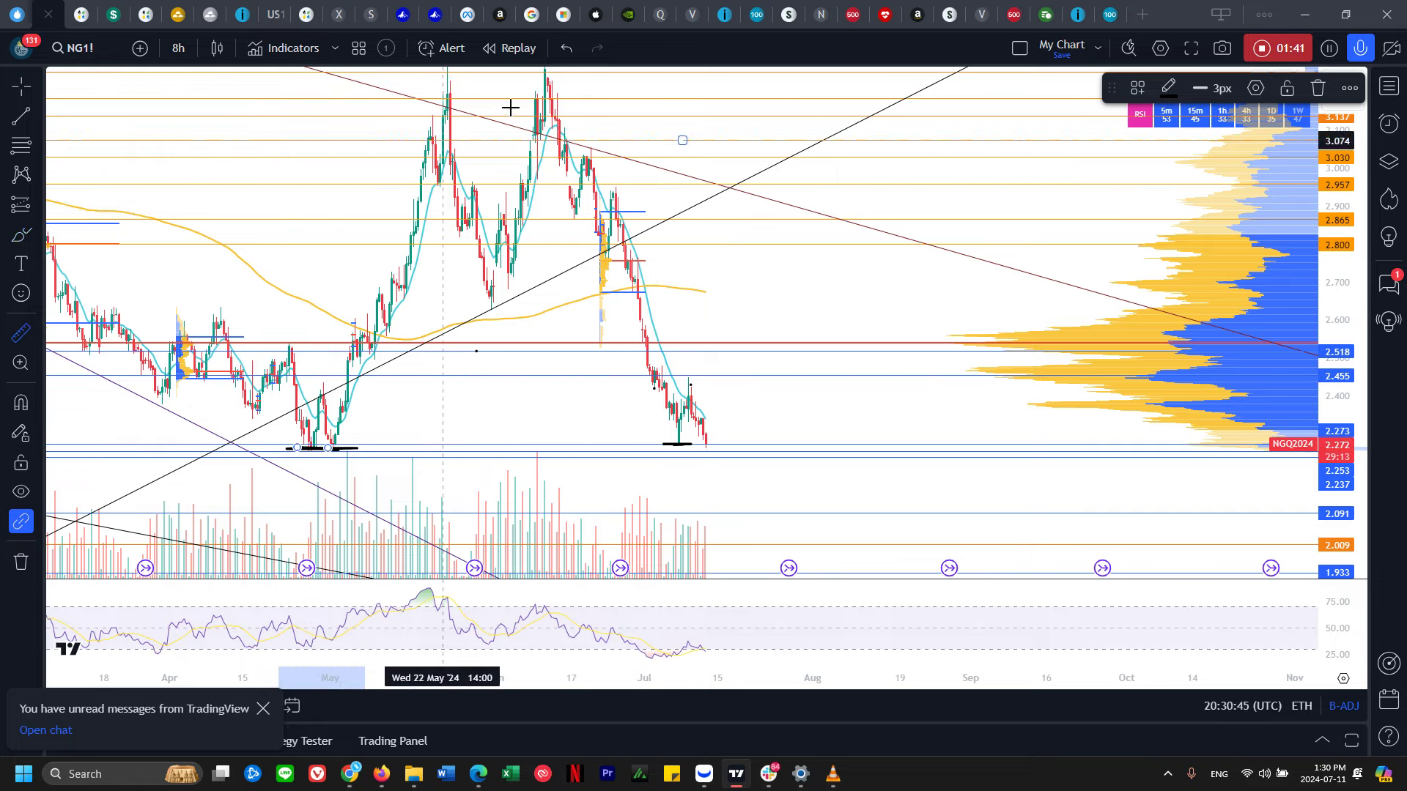
{"action": "left_click", "coordinate": [549, 77]}
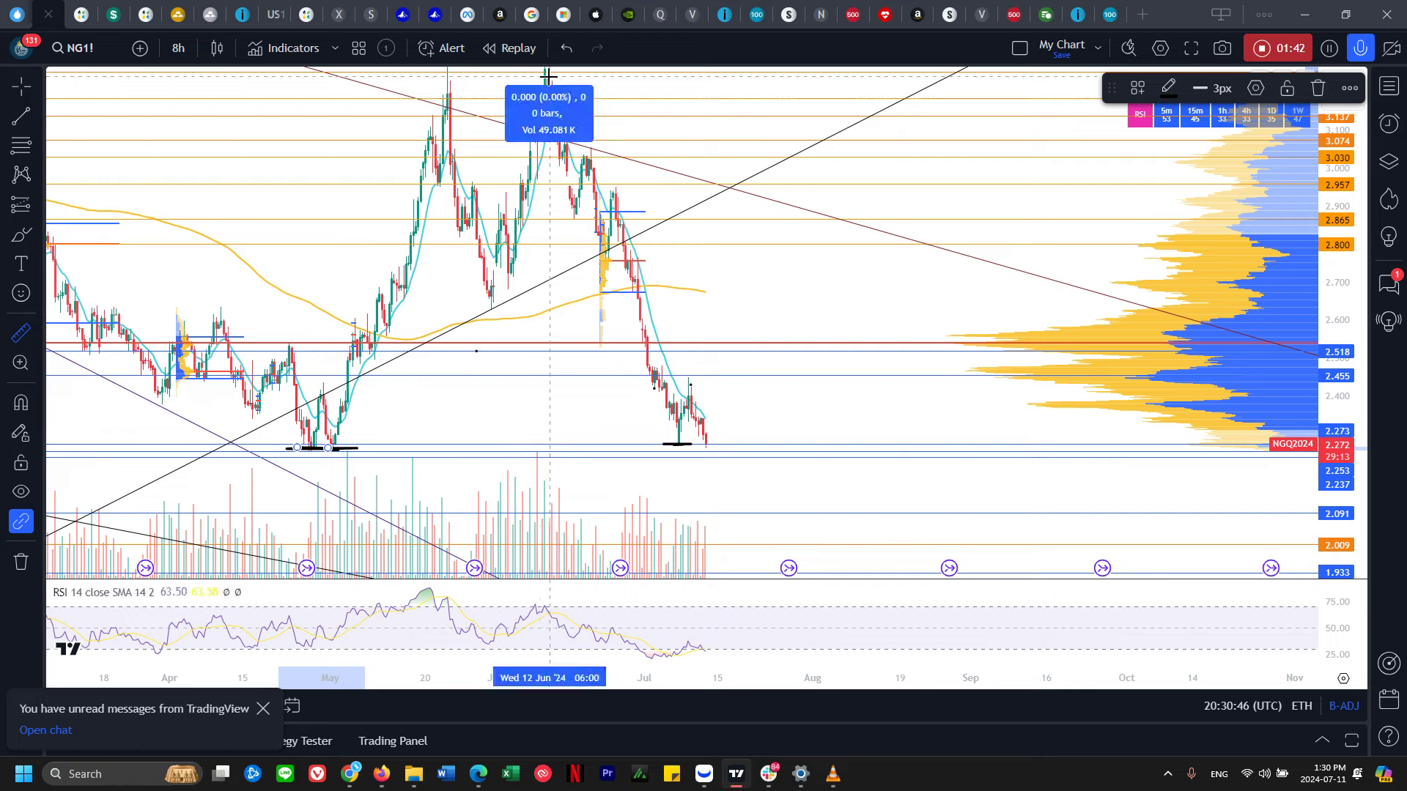
{"action": "left_click", "coordinate": [686, 443]}
{"action": "left_click", "coordinate": [545, 431]}
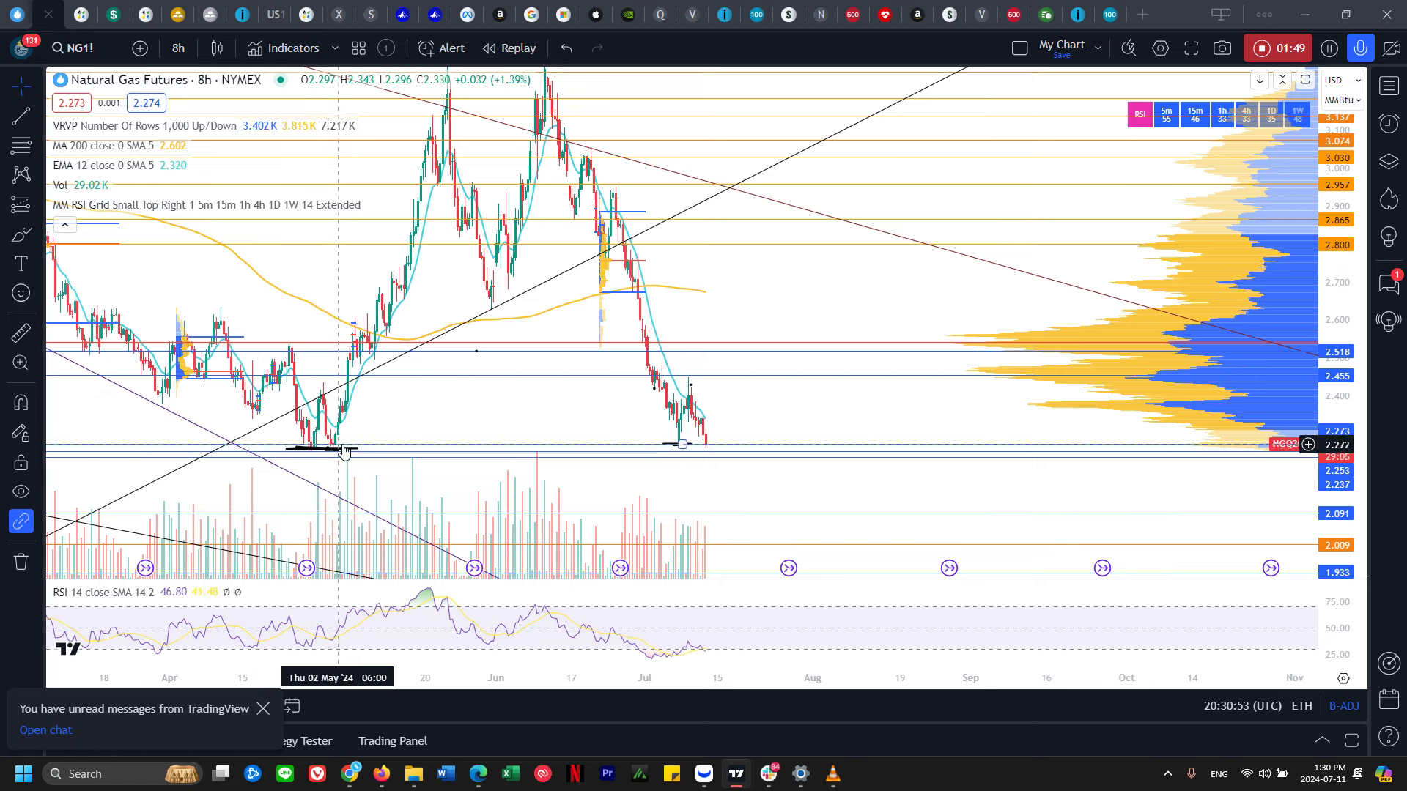
- Undo the brushed support lines under the July and spring lows
{"action": "key", "text": "ctrl+z"}
{"action": "key", "text": "ctrl+z"}
- Measure the rebound from the July low up to the July swing high, and clear the measurement
{"action": "left_click", "coordinate": [21, 334]}
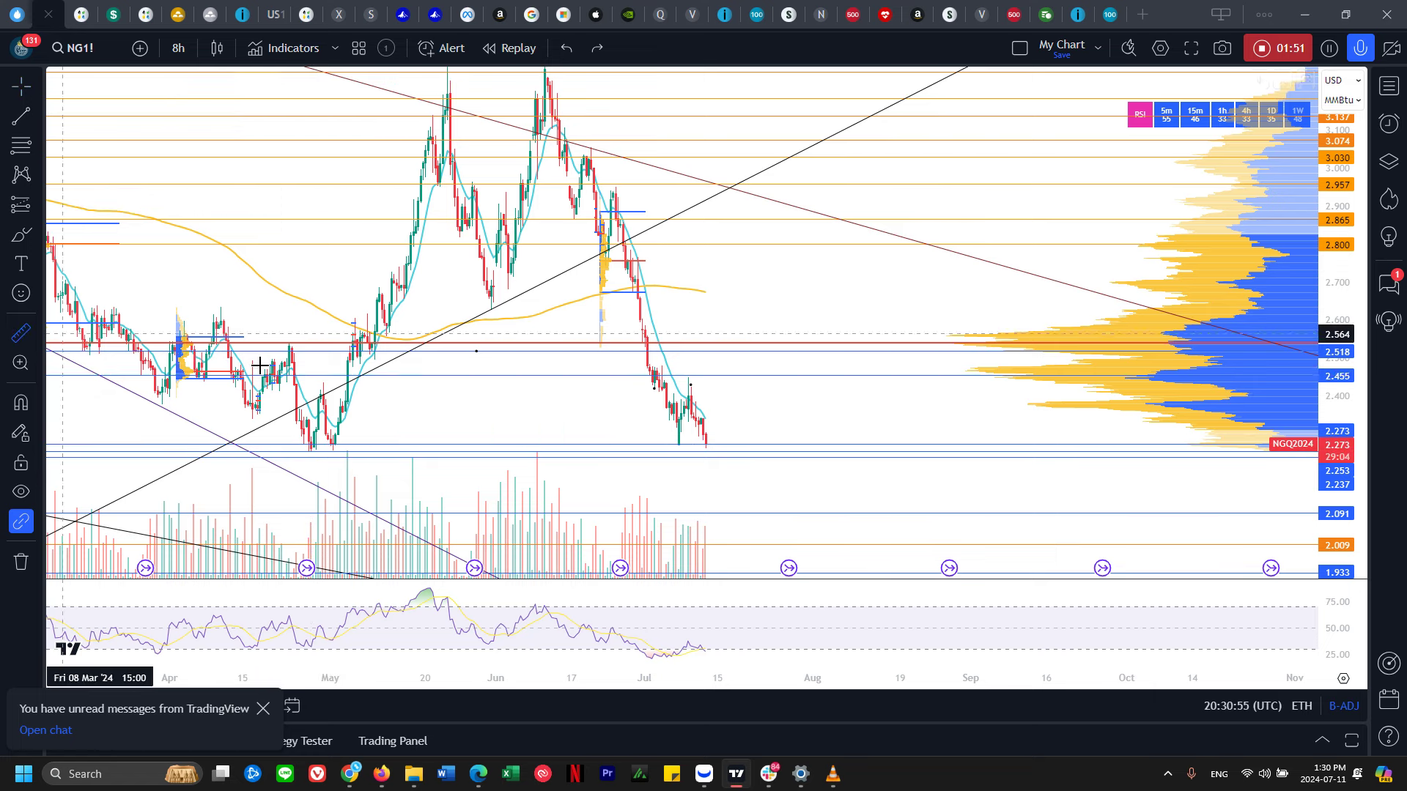
{"action": "mouse_move", "coordinate": [677, 444]}
{"action": "left_mouse_down"}
{"action": "mouse_move", "coordinate": [698, 383]}
{"action": "mouse_move", "coordinate": [718, 386]}
{"action": "left_mouse_up"}
{"action": "scroll", "coordinate": [717, 391], "scroll_direction": "down", "scroll_amount": 1}
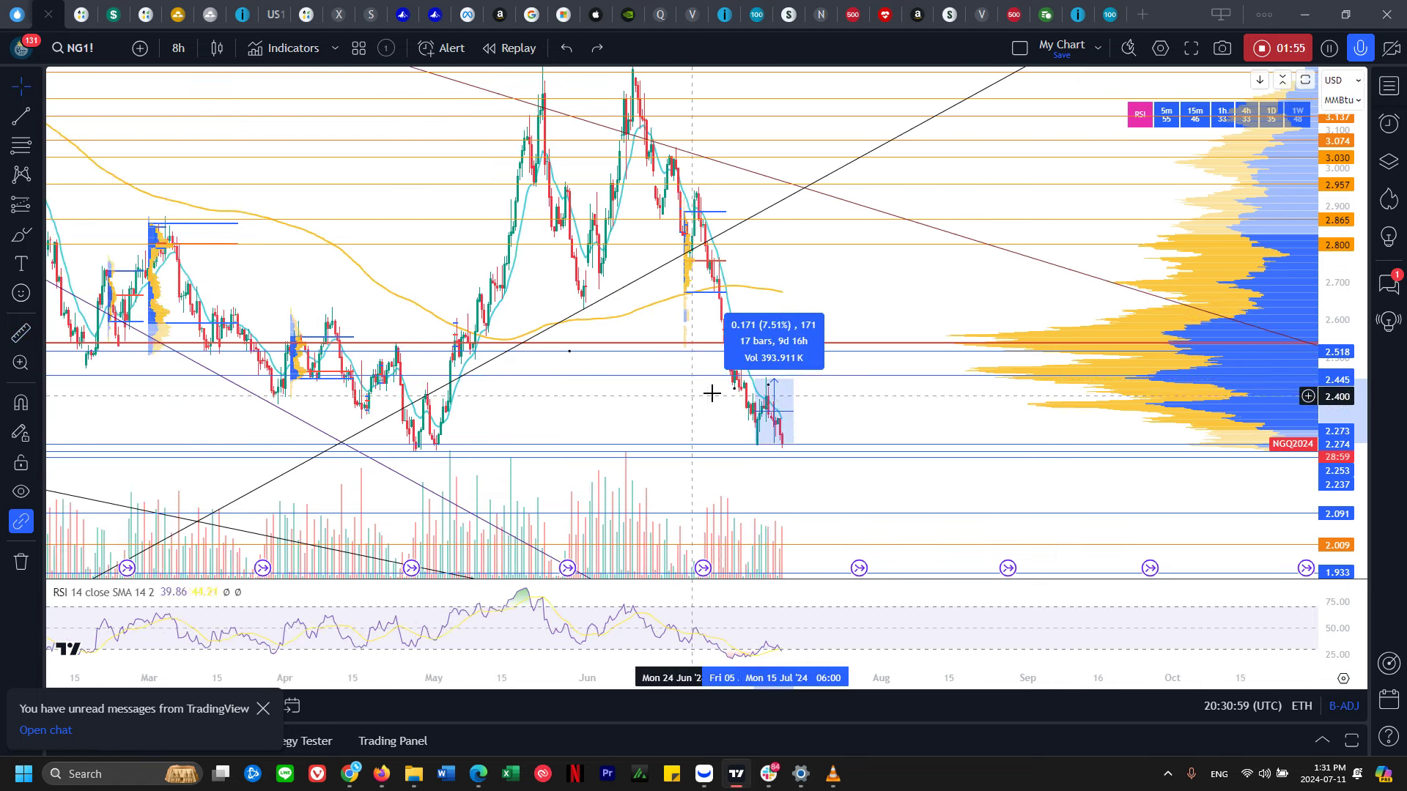
{"action": "left_click_drag", "start_coordinate": [788, 443], "coordinate": [836, 393]}
{"action": "left_click", "coordinate": [840, 389]}
- Brush short support lines under the July low and the latest candle, and undo them
{"action": "scroll", "coordinate": [843, 370], "scroll_direction": "up", "scroll_amount": 3}
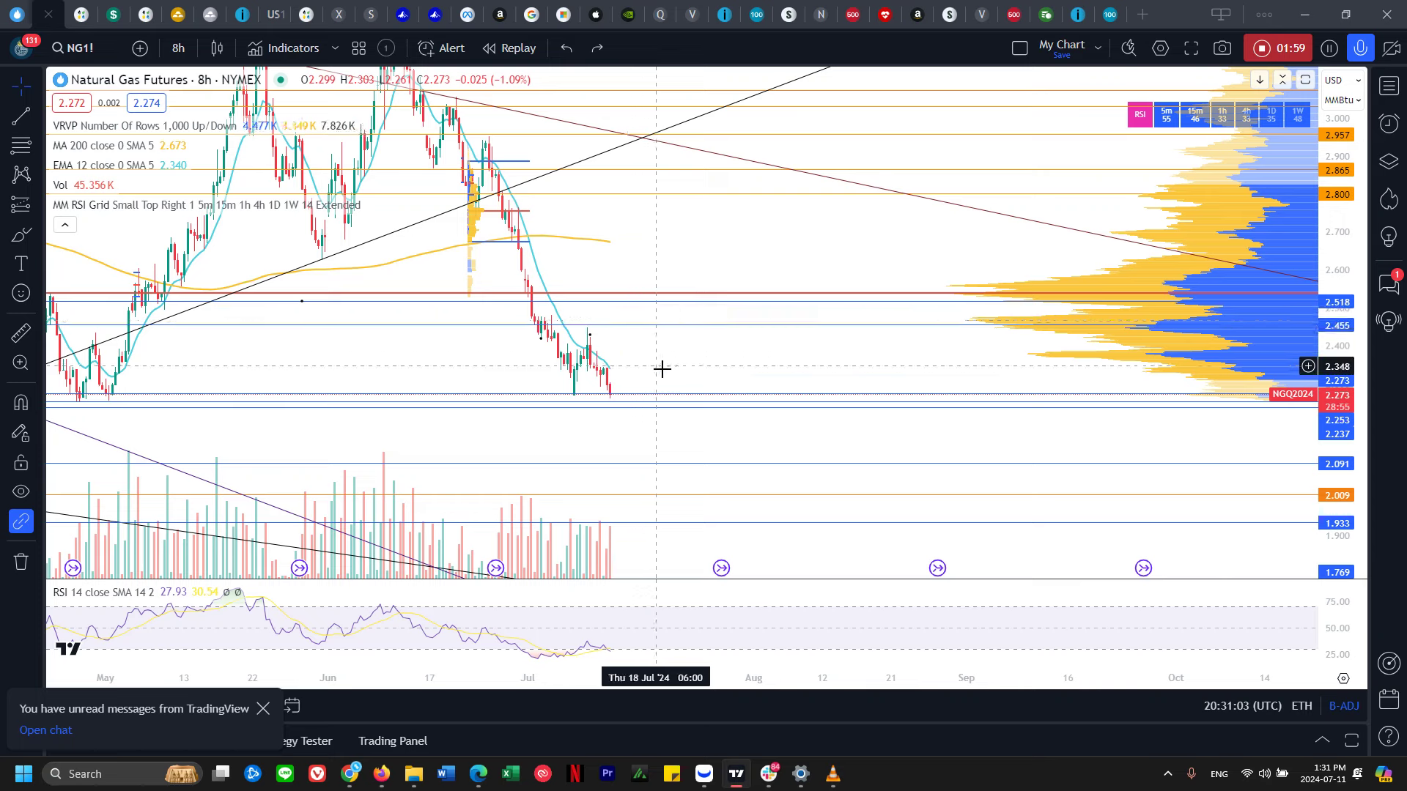
{"action": "scroll", "coordinate": [663, 370], "scroll_direction": "left", "scroll_amount": 2}
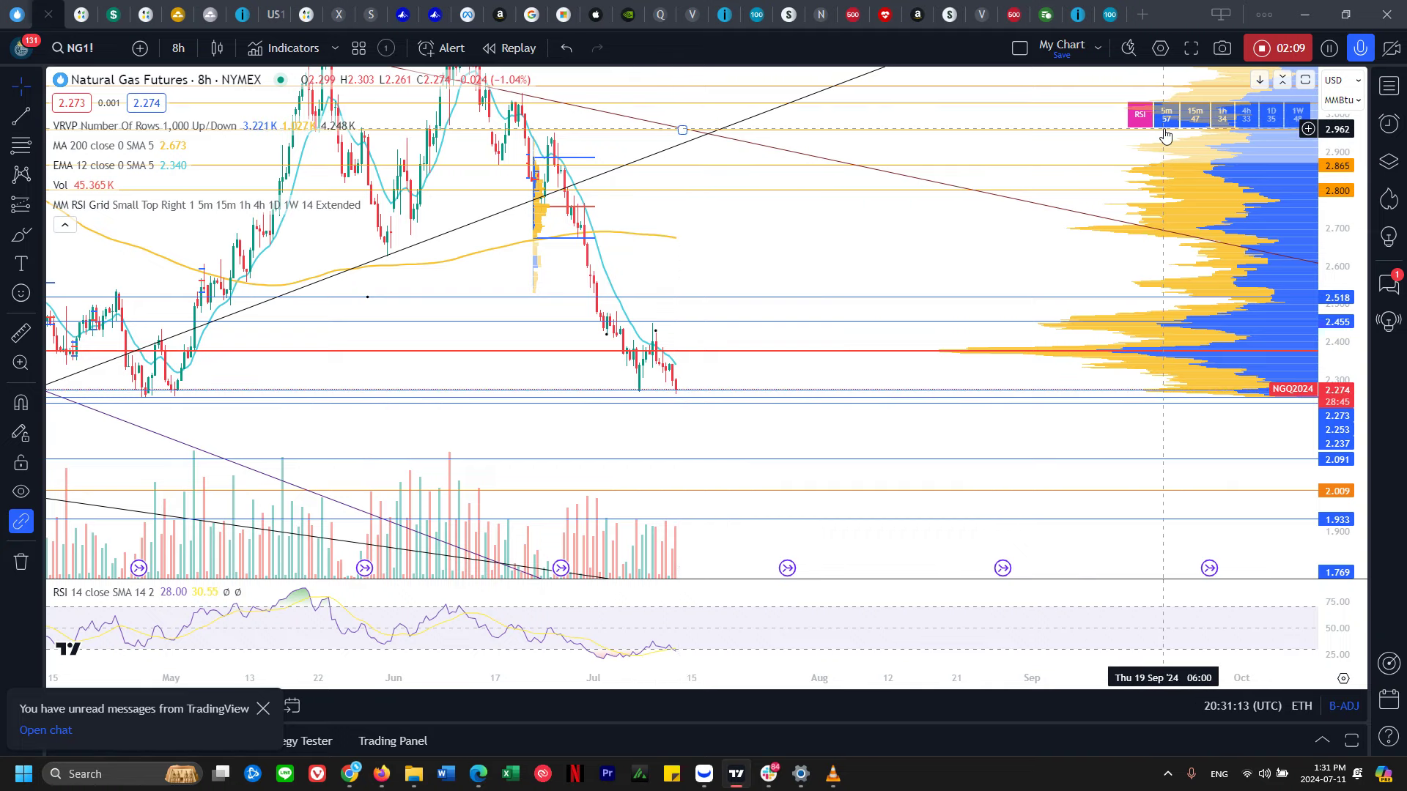
{"action": "scroll", "coordinate": [1219, 136], "scroll_direction": "up", "scroll_amount": 1}
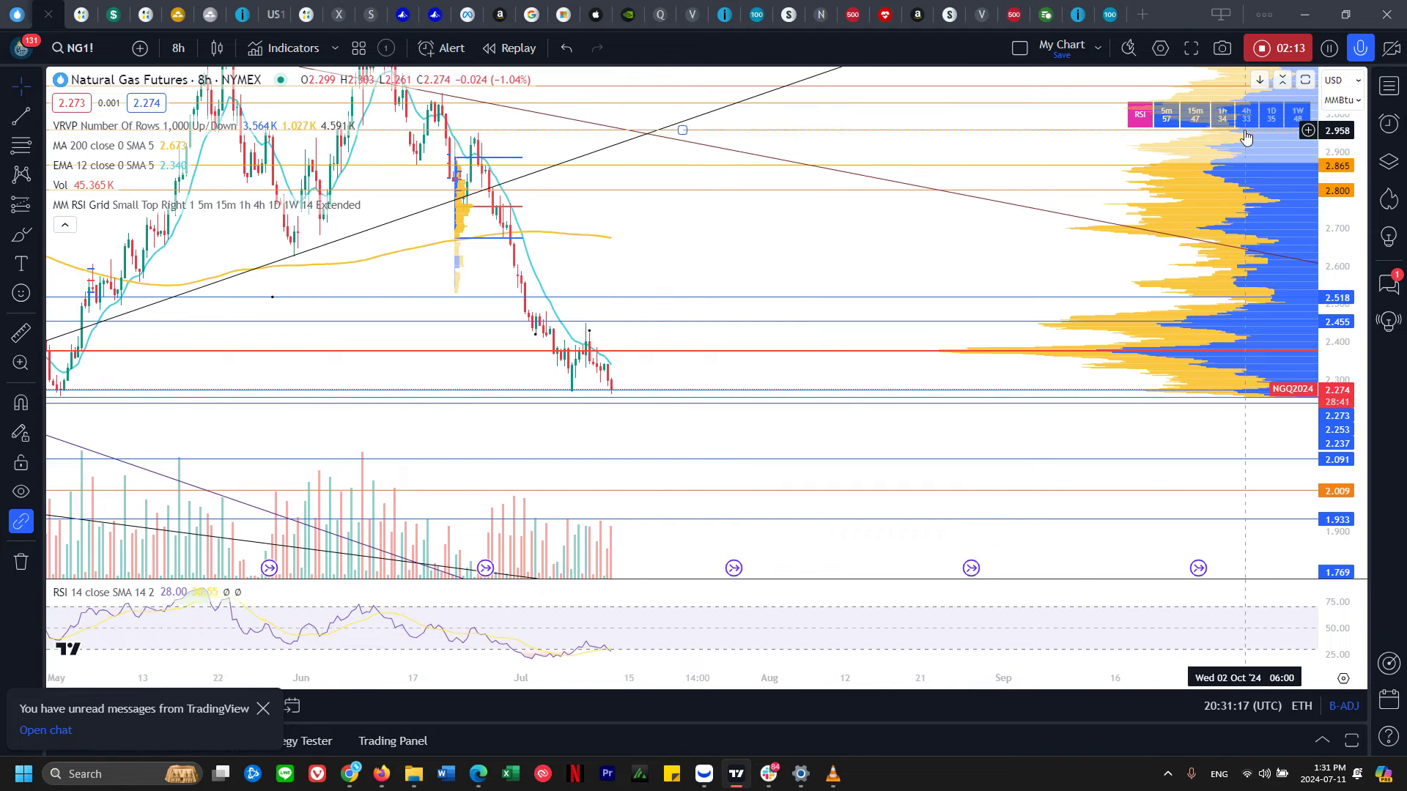
{"action": "left_click_drag", "start_coordinate": [890, 283], "coordinate": [889, 320]}
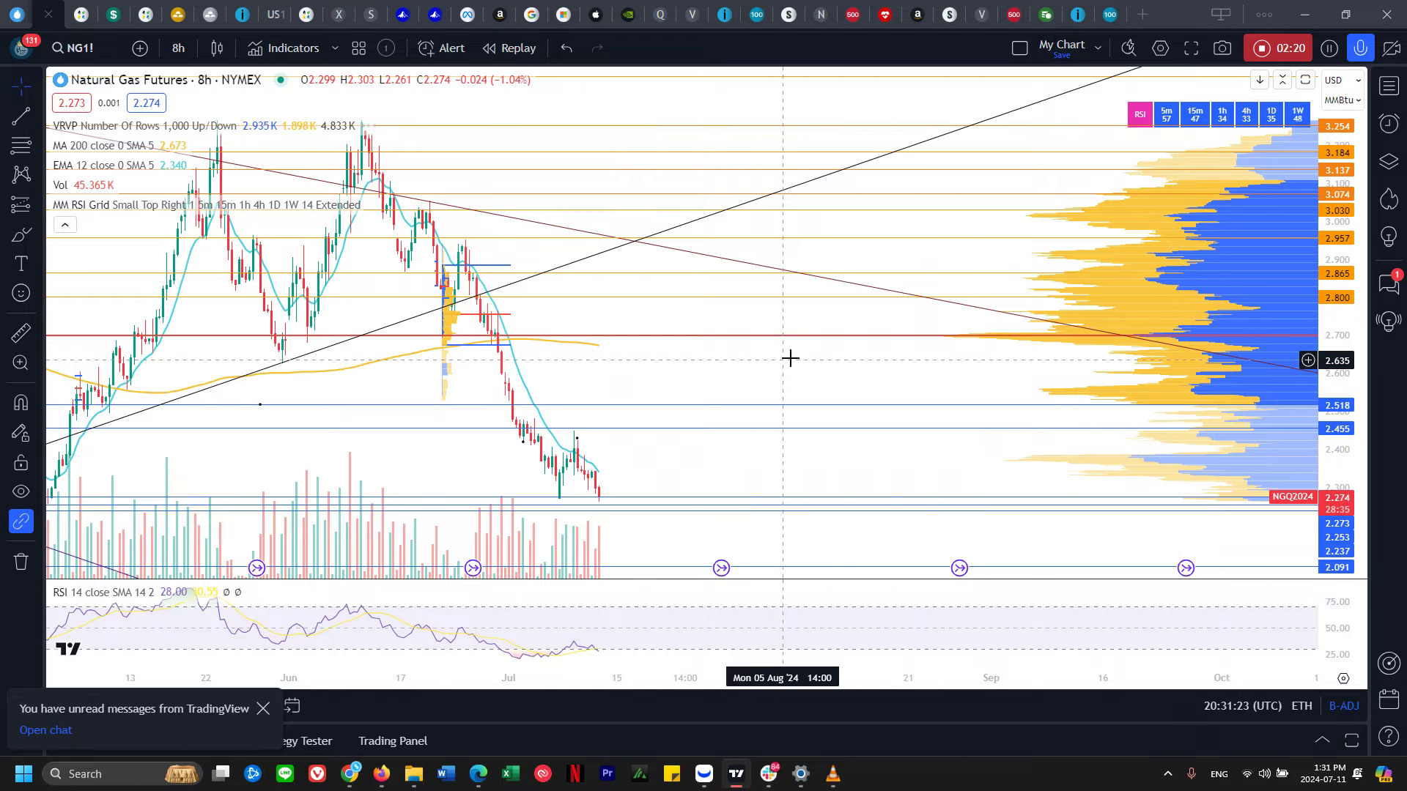
{"action": "left_click_drag", "start_coordinate": [790, 357], "coordinate": [968, 258]}
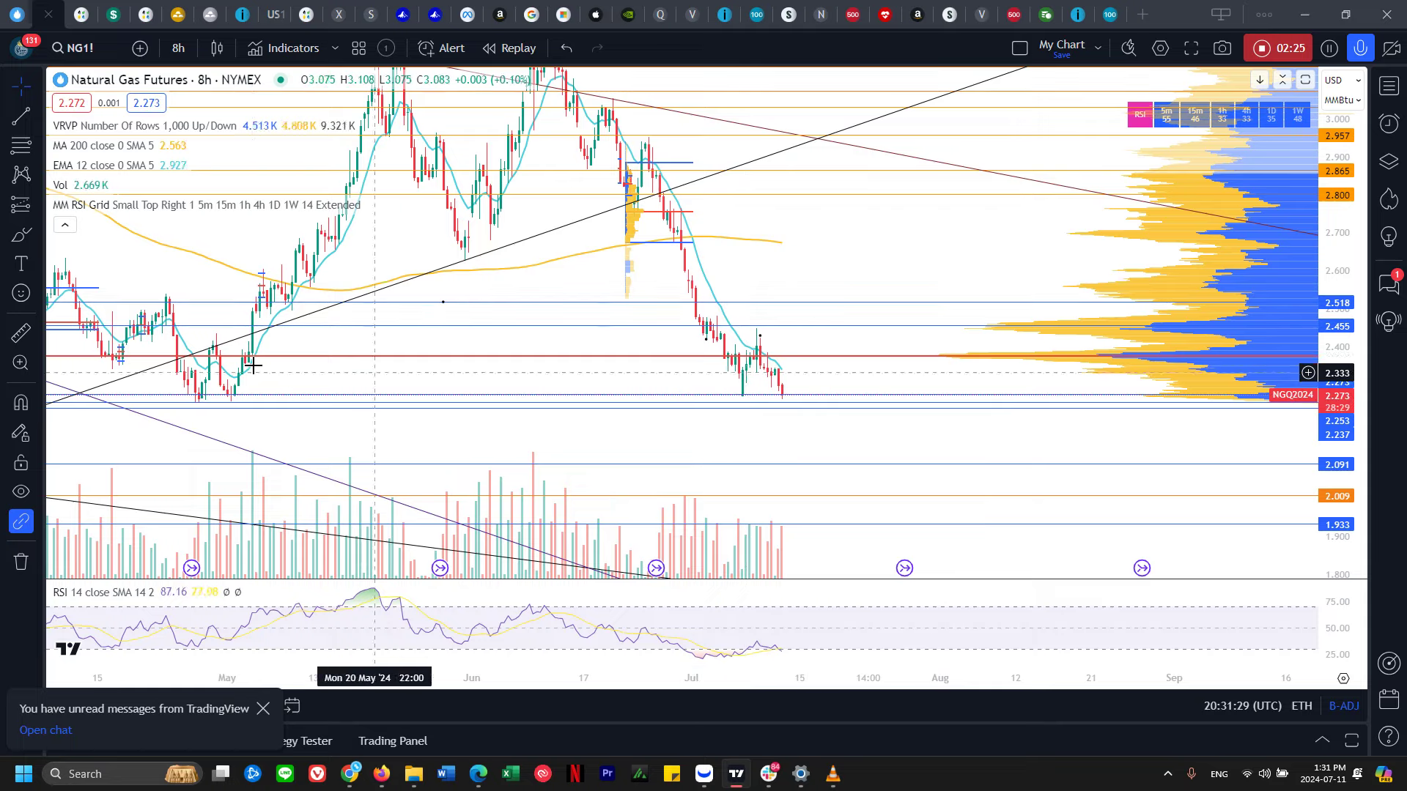
{"action": "left_click", "coordinate": [21, 235]}
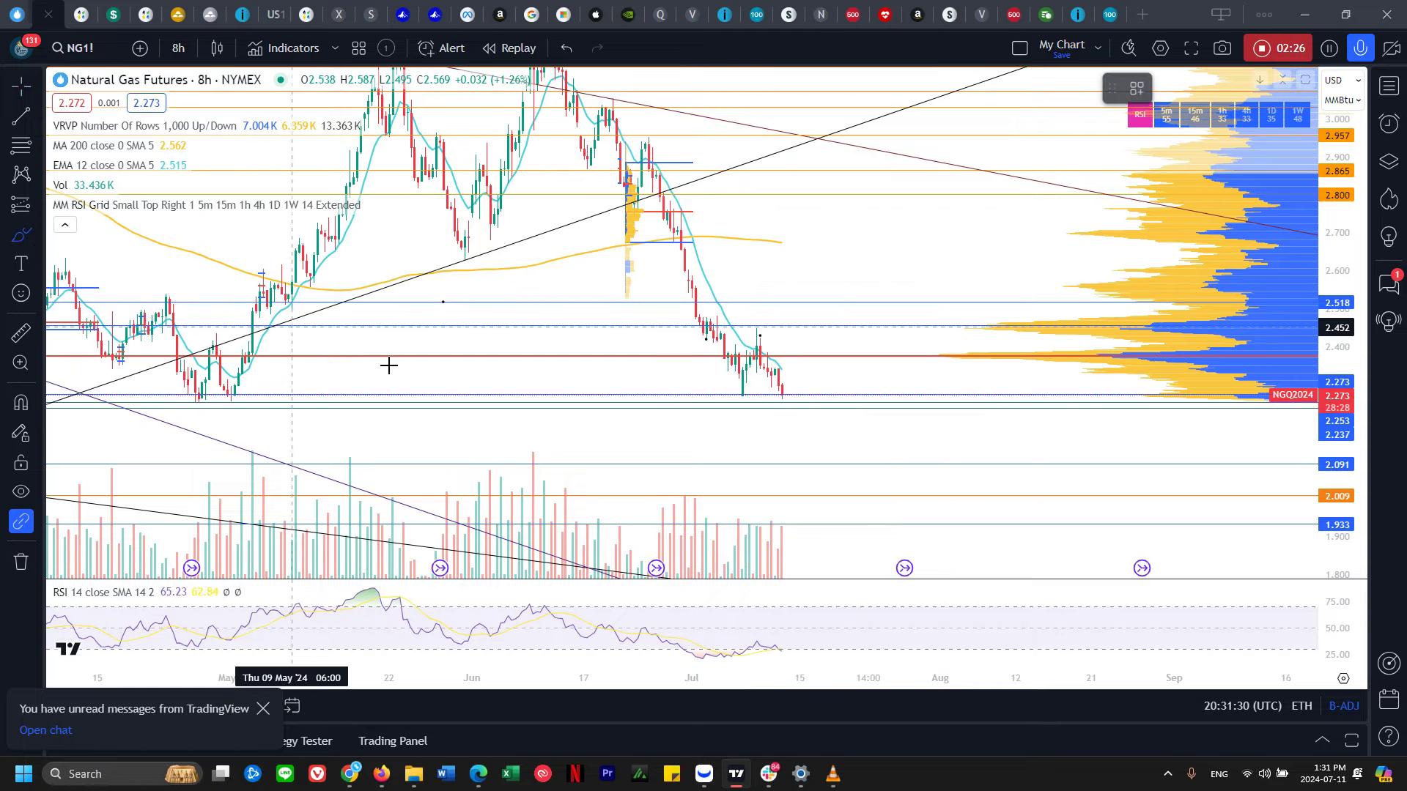
{"action": "left_click", "coordinate": [735, 397]}
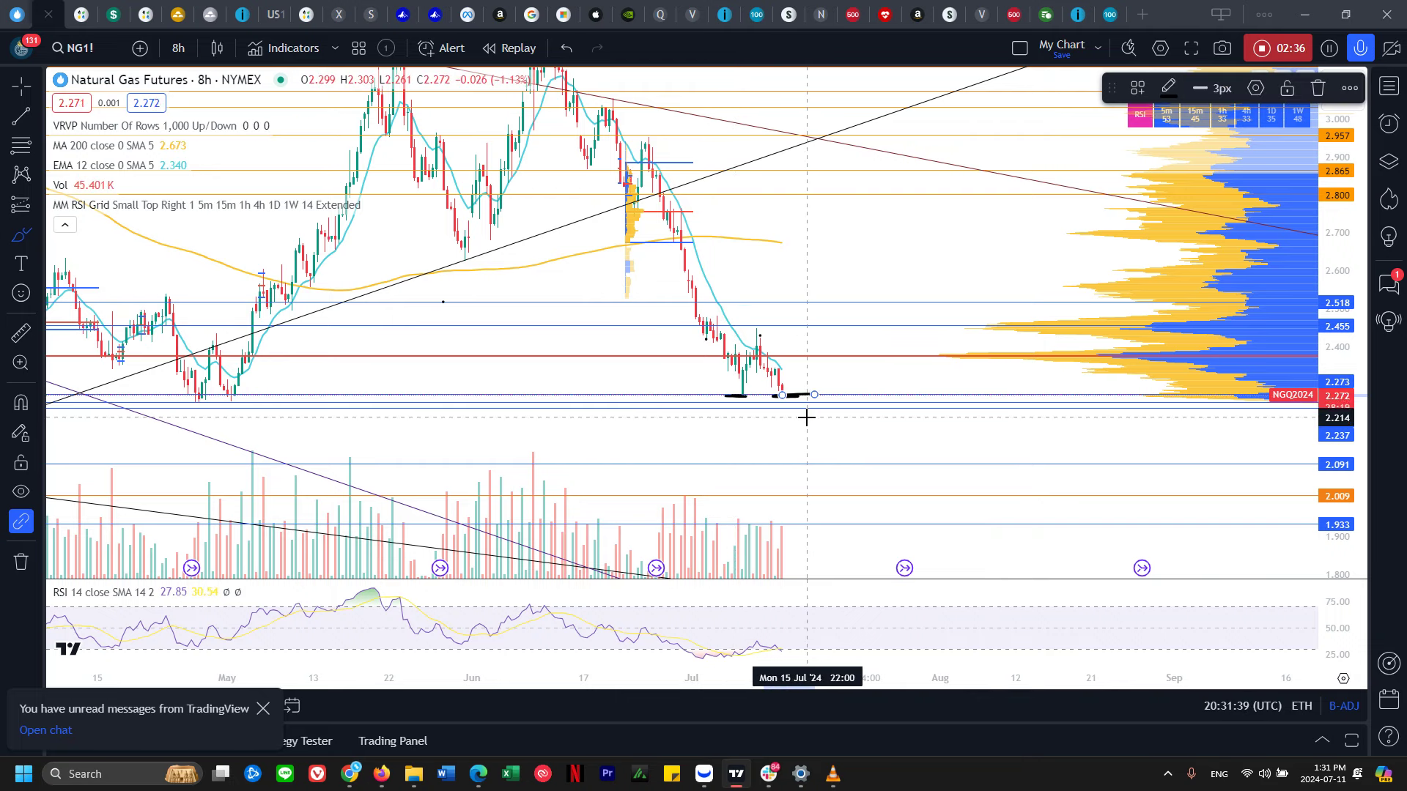
{"action": "key", "text": "ctrl+z"}
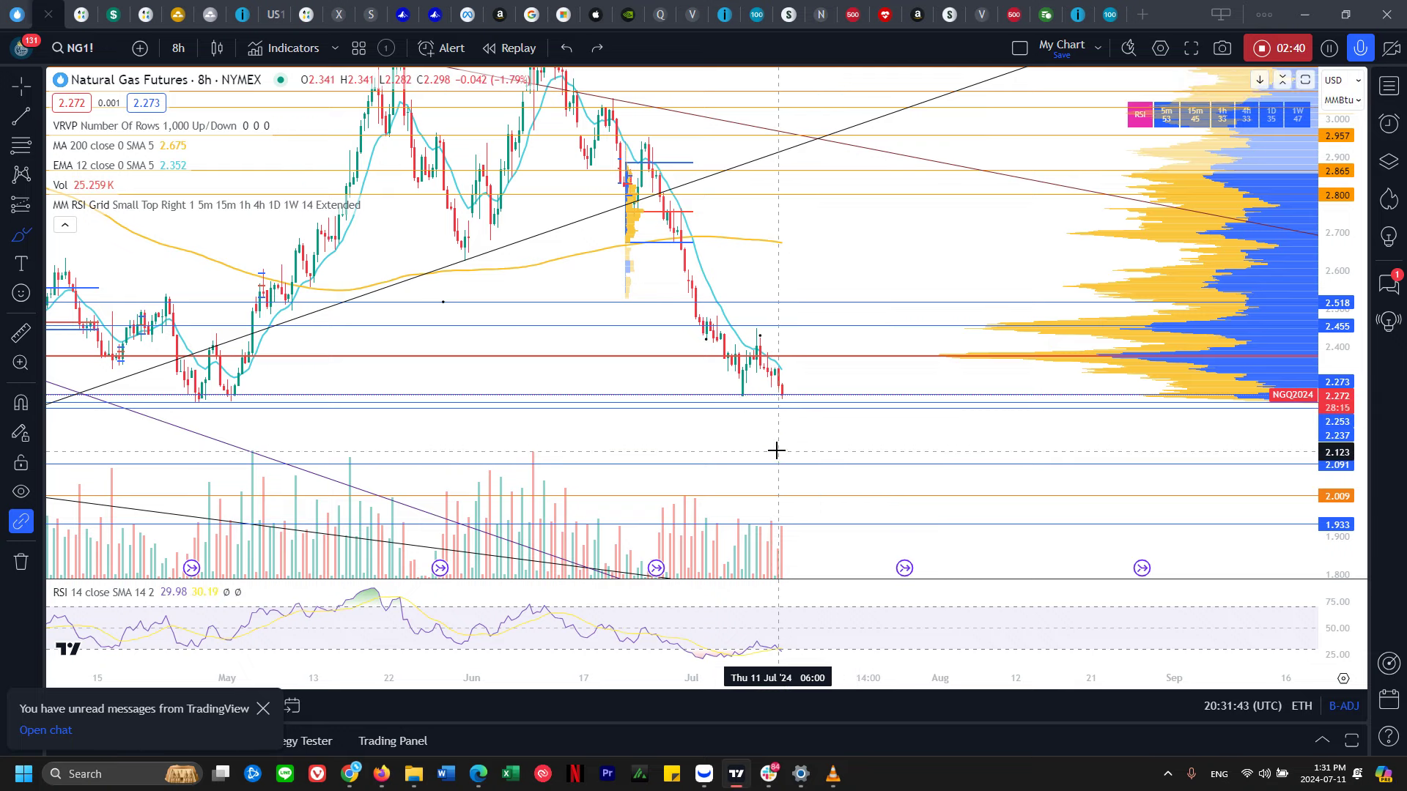
- Switch the Natural Gas Futures chart to the 1 hour interval
{"action": "left_click", "coordinate": [178, 49]}
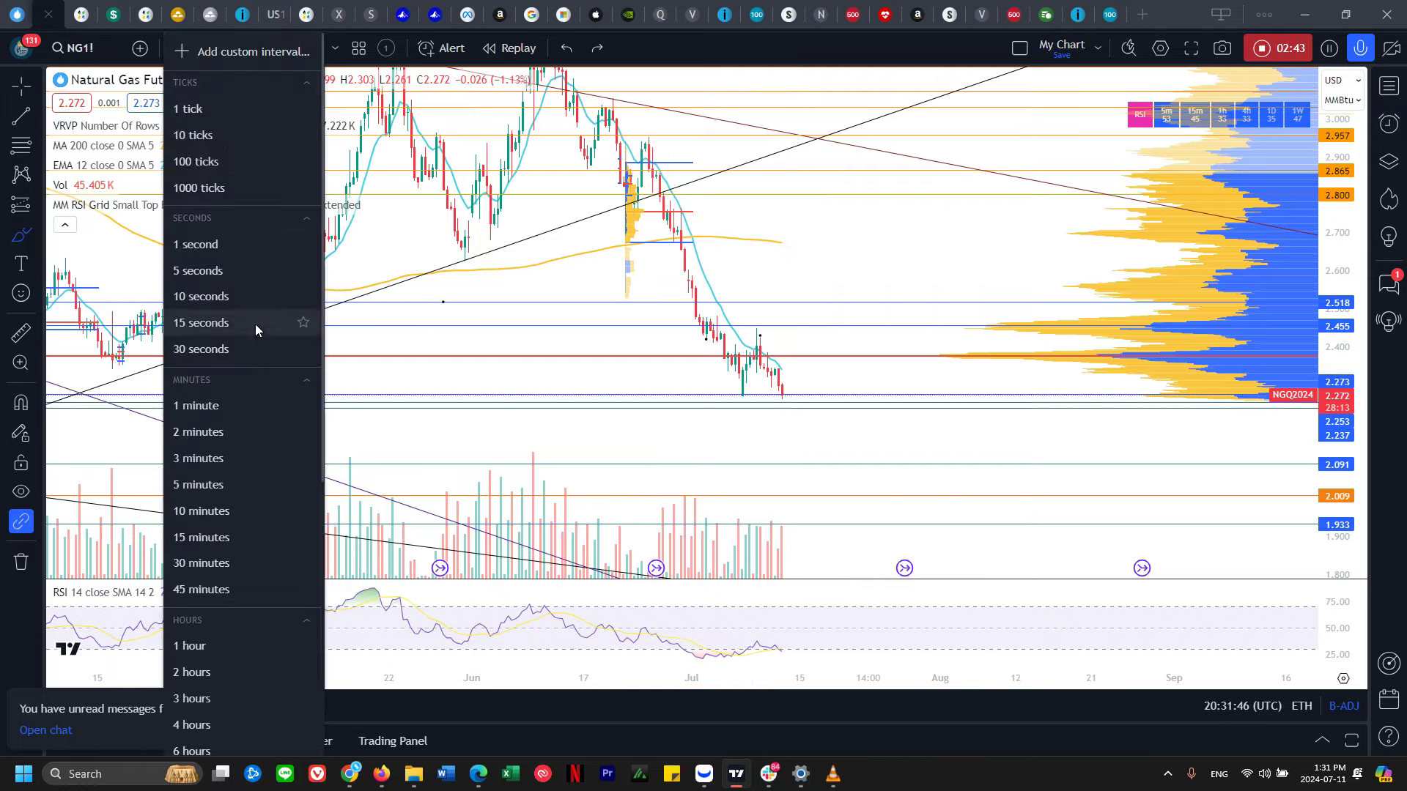
{"action": "left_click", "coordinate": [218, 640]}
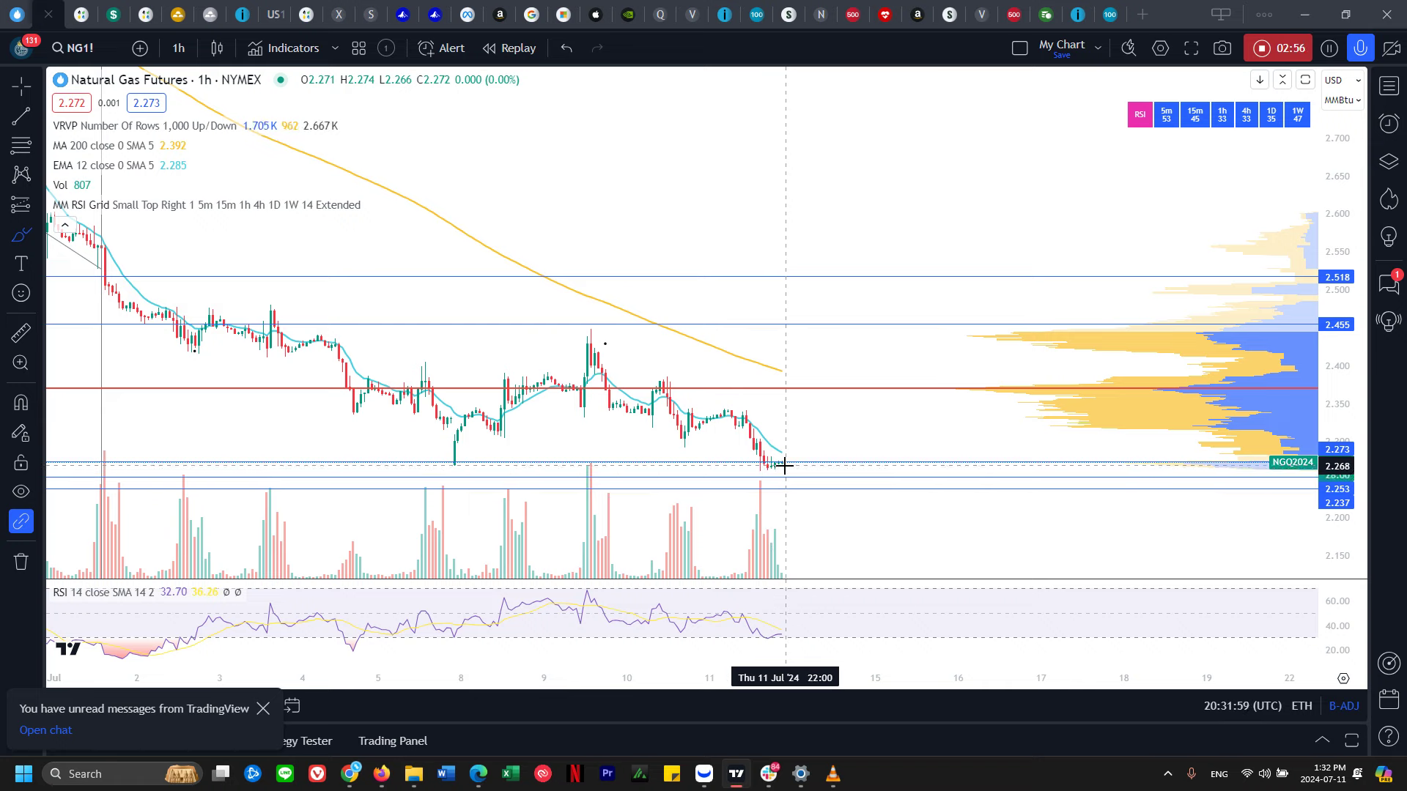
- Brush the latest drop with two possible continuations, one rising to about 2.31 and one falling to about 2.20
{"action": "left_click", "coordinate": [790, 462]}
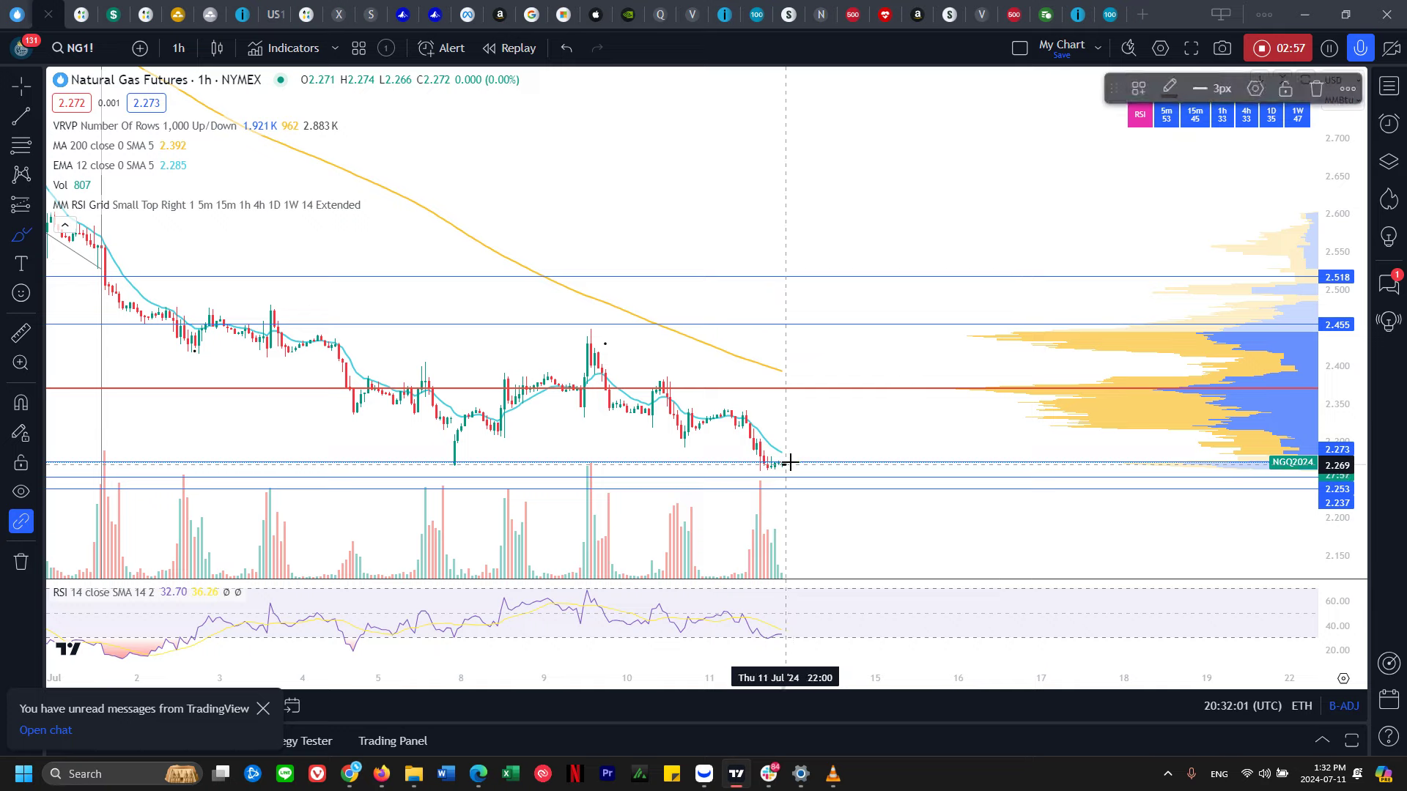
{"action": "mouse_move", "coordinate": [785, 464]}
{"action": "left_mouse_down"}
{"action": "mouse_move", "coordinate": [811, 433]}
{"action": "mouse_move", "coordinate": [784, 461]}
{"action": "mouse_move", "coordinate": [822, 516]}
{"action": "left_mouse_up"}
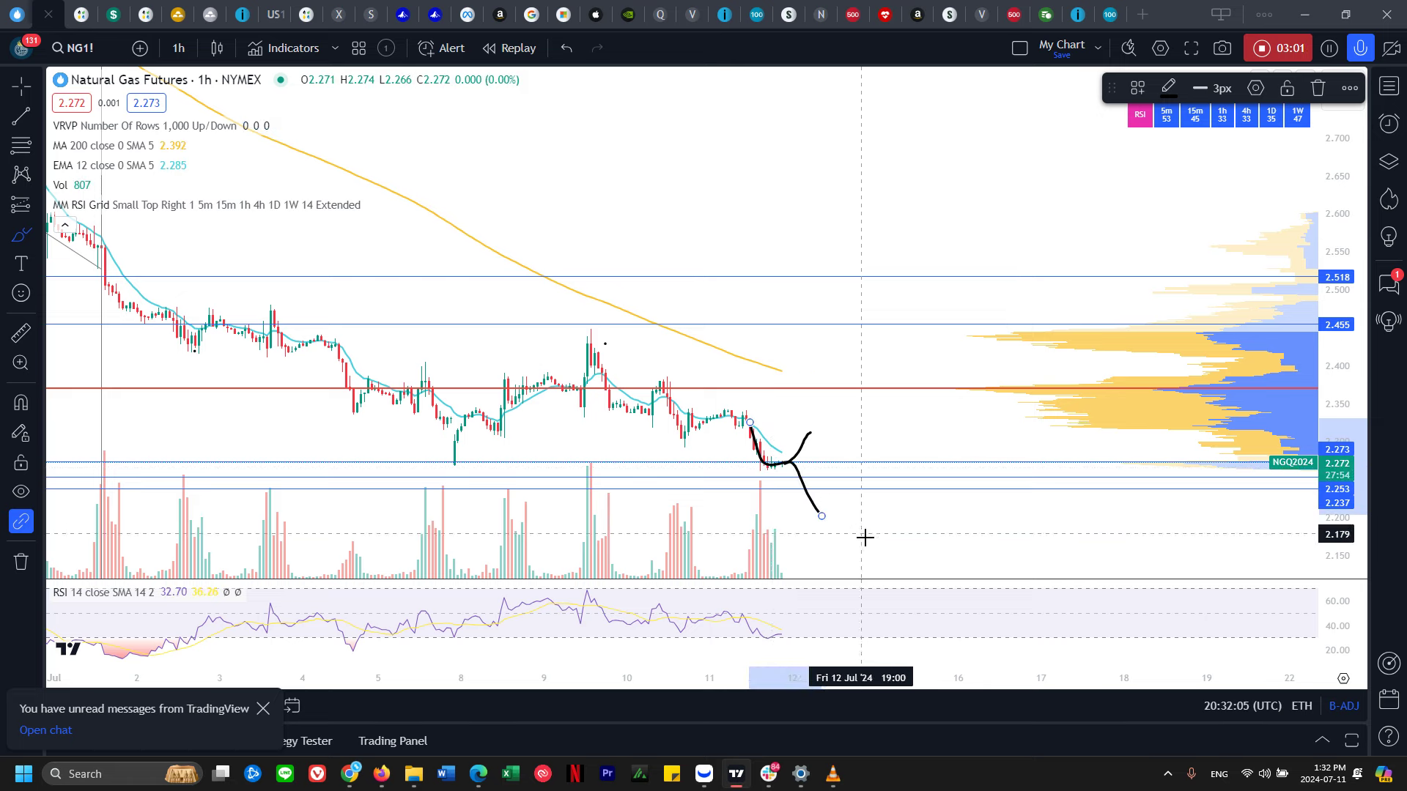
- Undo the two brushed continuation paths after the latest drop on the 1-hour Natural Gas Futures chart
{"action": "key", "text": "ctrl+z"}
{"action": "key", "text": "ctrl+z"}
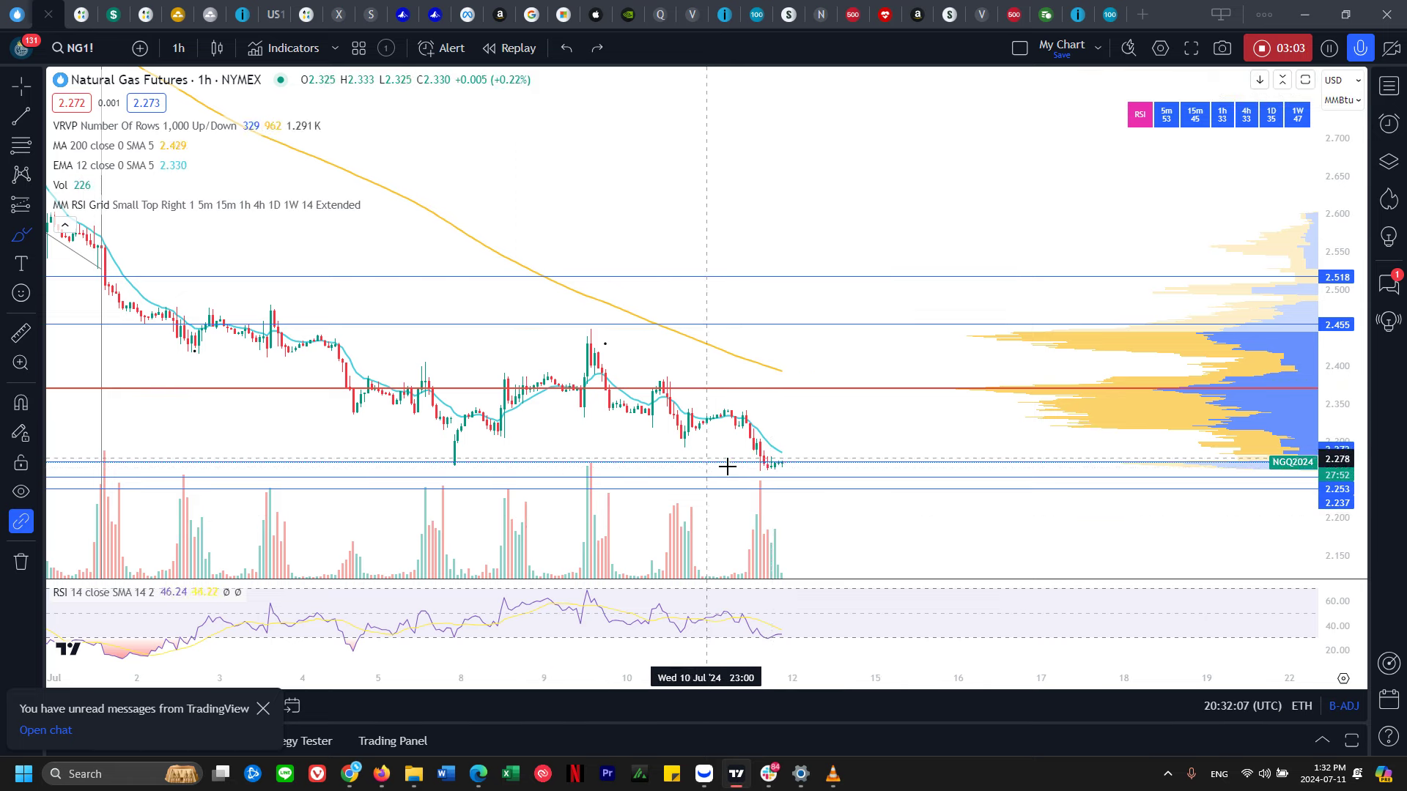
{"action": "scroll", "coordinate": [795, 477], "scroll_direction": "down", "scroll_amount": 2}
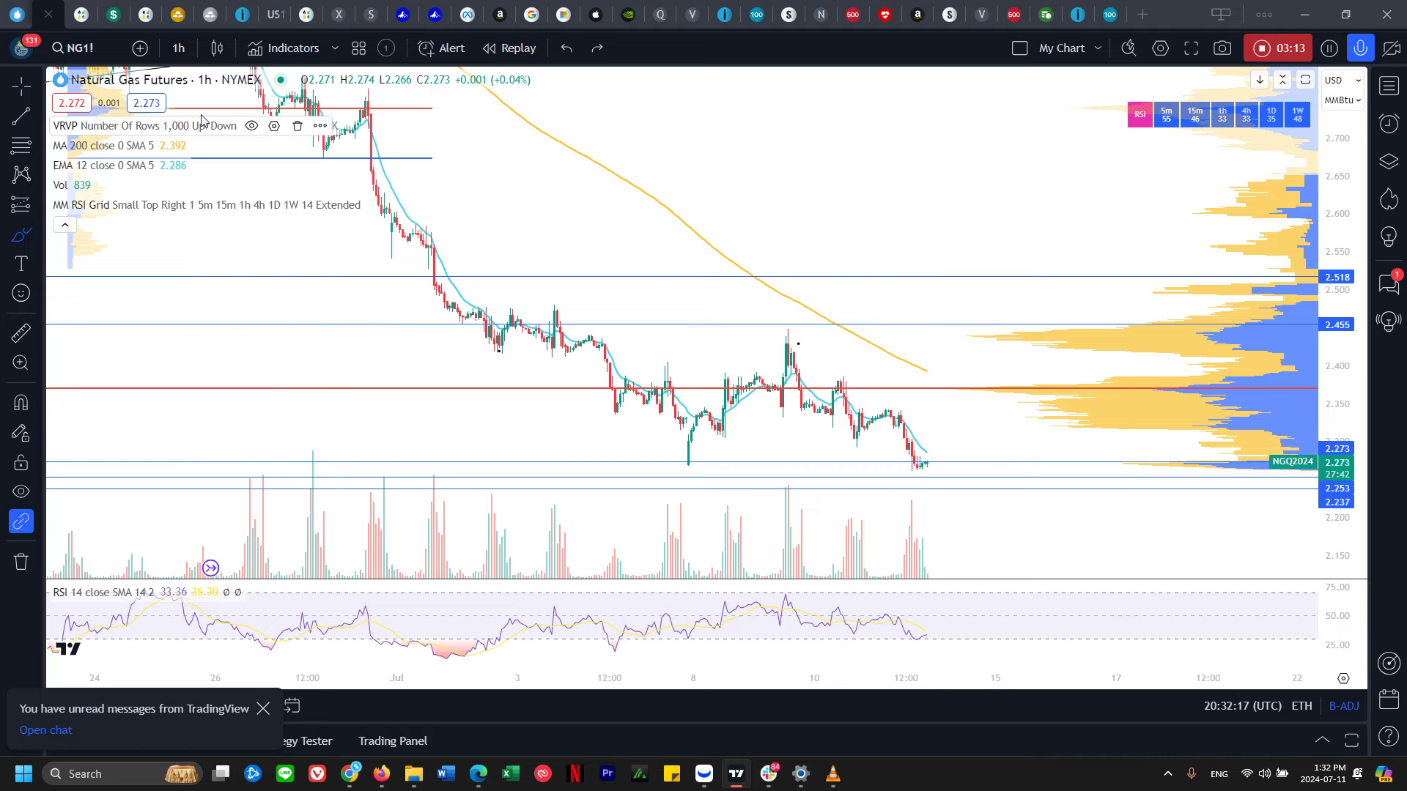
{"action": "left_click", "coordinate": [181, 51]}
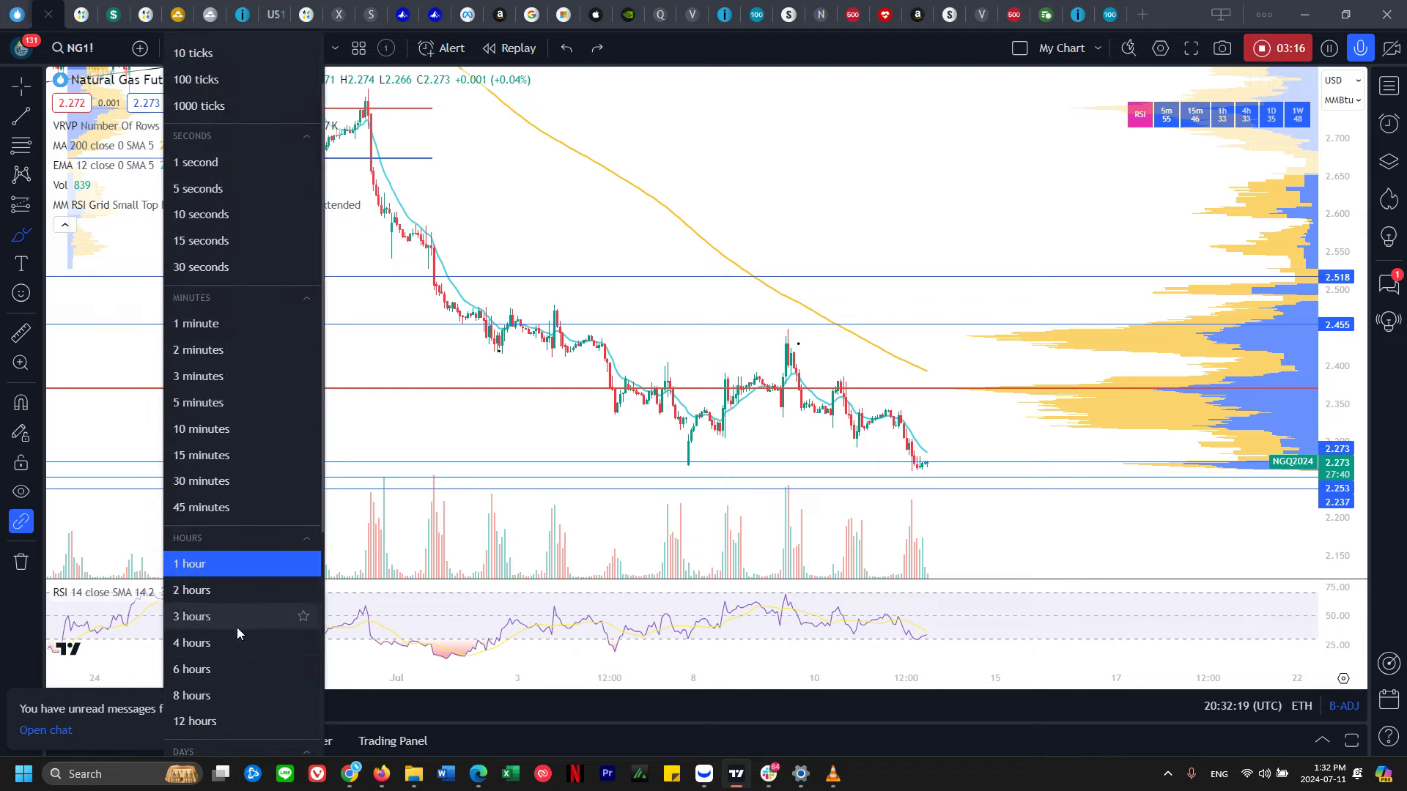
{"action": "left_click", "coordinate": [939, 428]}
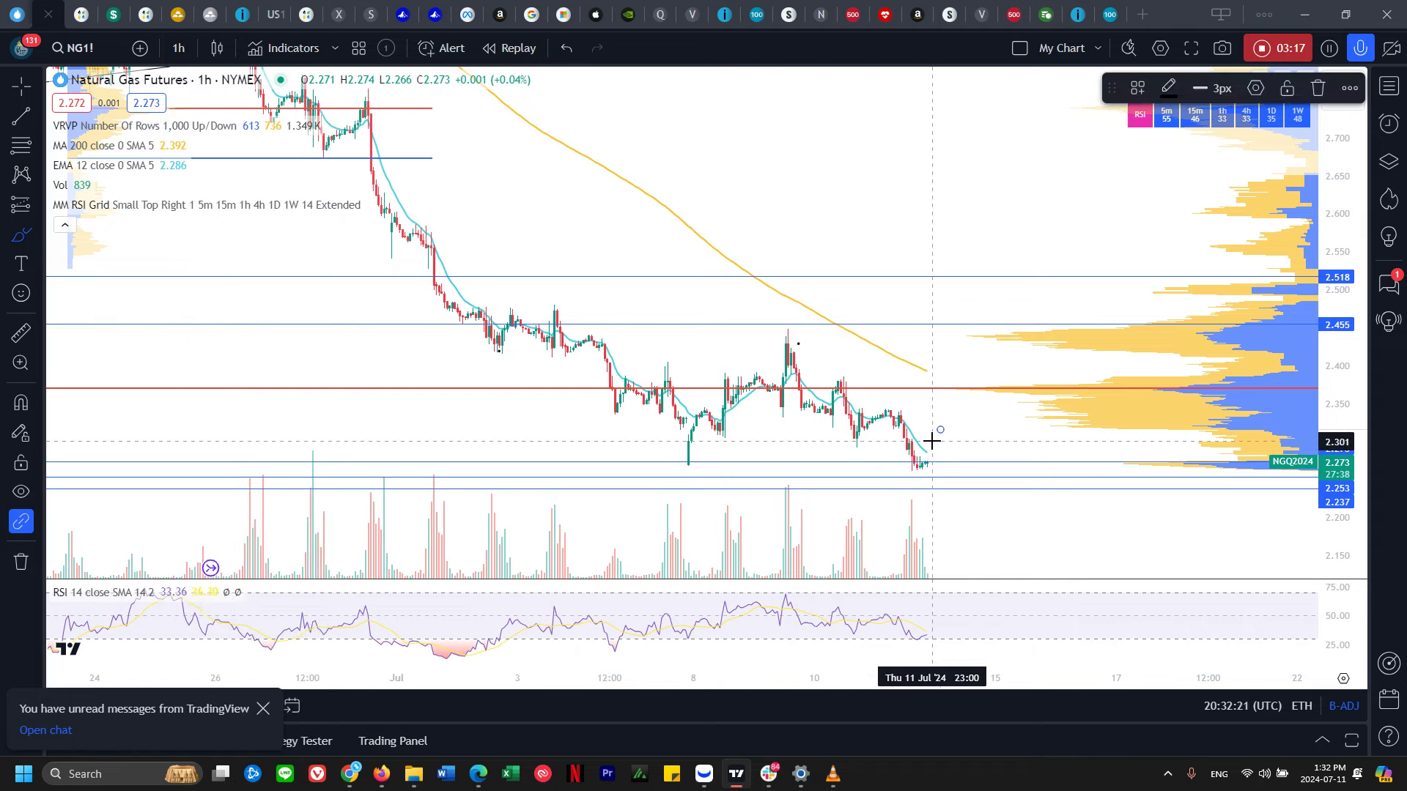
- Brush a V-shaped path from the latest candle to about 2.15 and back, with a level line at about 2.27, and undo the strokes
{"action": "left_click_drag", "start_coordinate": [927, 464], "coordinate": [965, 554]}
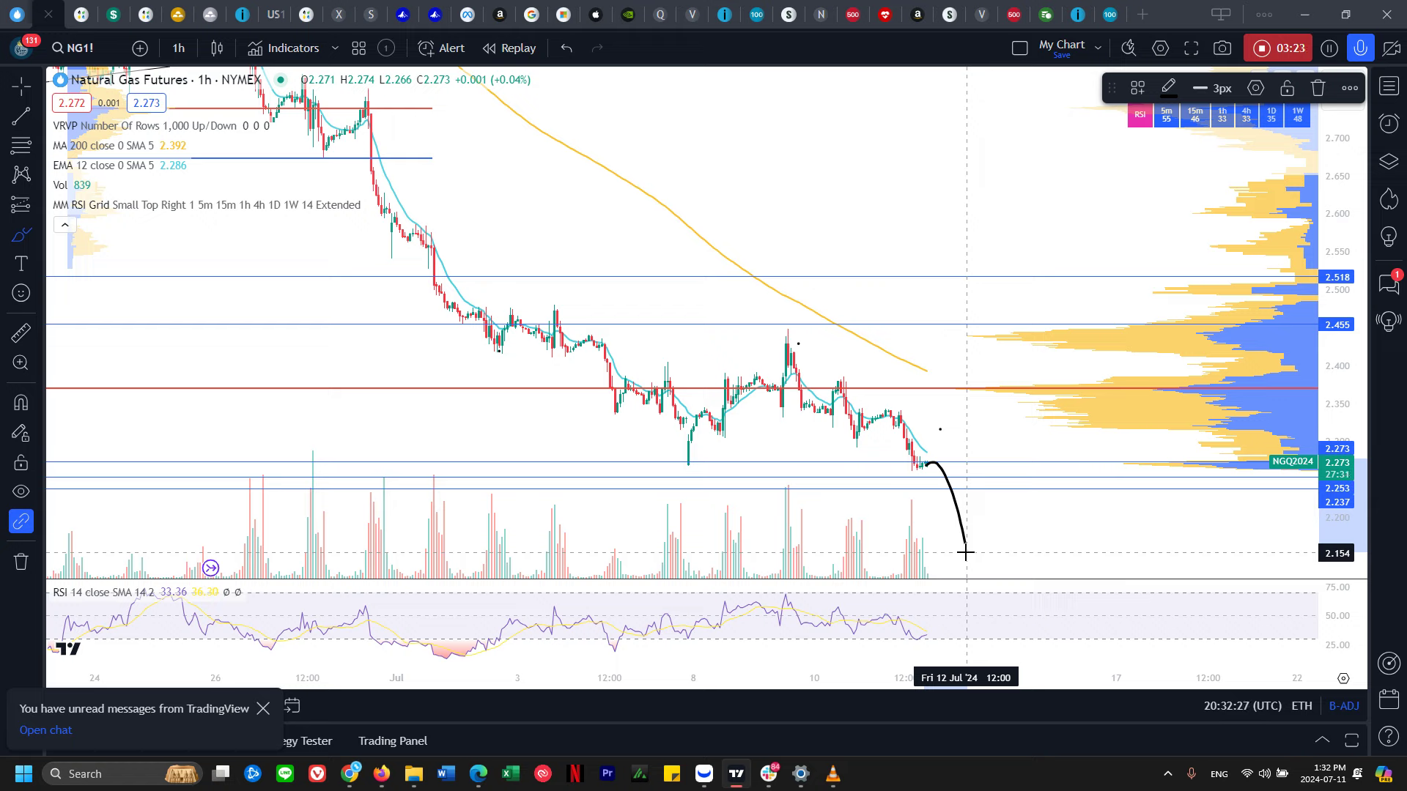
{"action": "mouse_move", "coordinate": [965, 554]}
{"action": "left_mouse_down"}
{"action": "mouse_move", "coordinate": [996, 458]}
{"action": "mouse_move", "coordinate": [1008, 461]}
{"action": "left_mouse_up"}
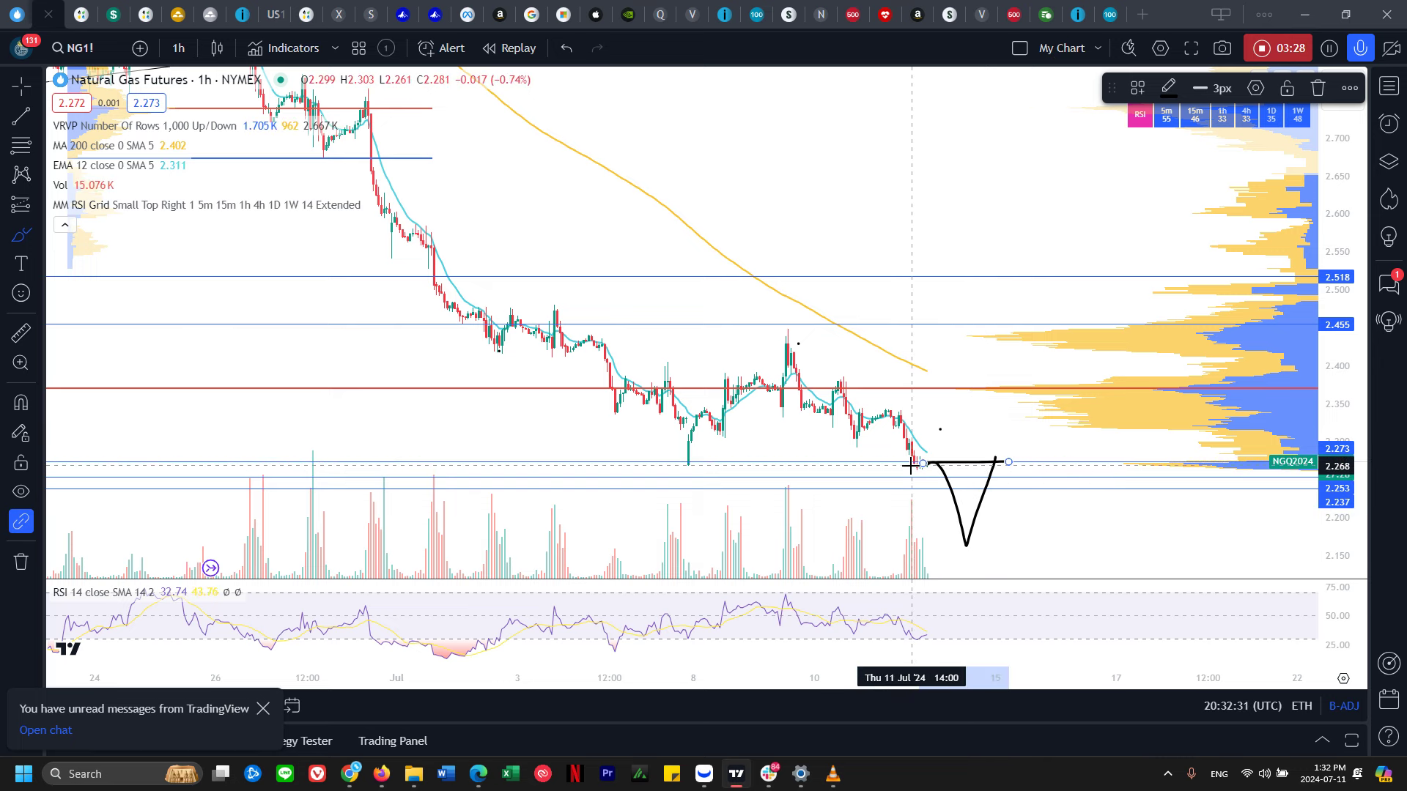
{"action": "left_click_drag", "start_coordinate": [900, 465], "coordinate": [1004, 462]}
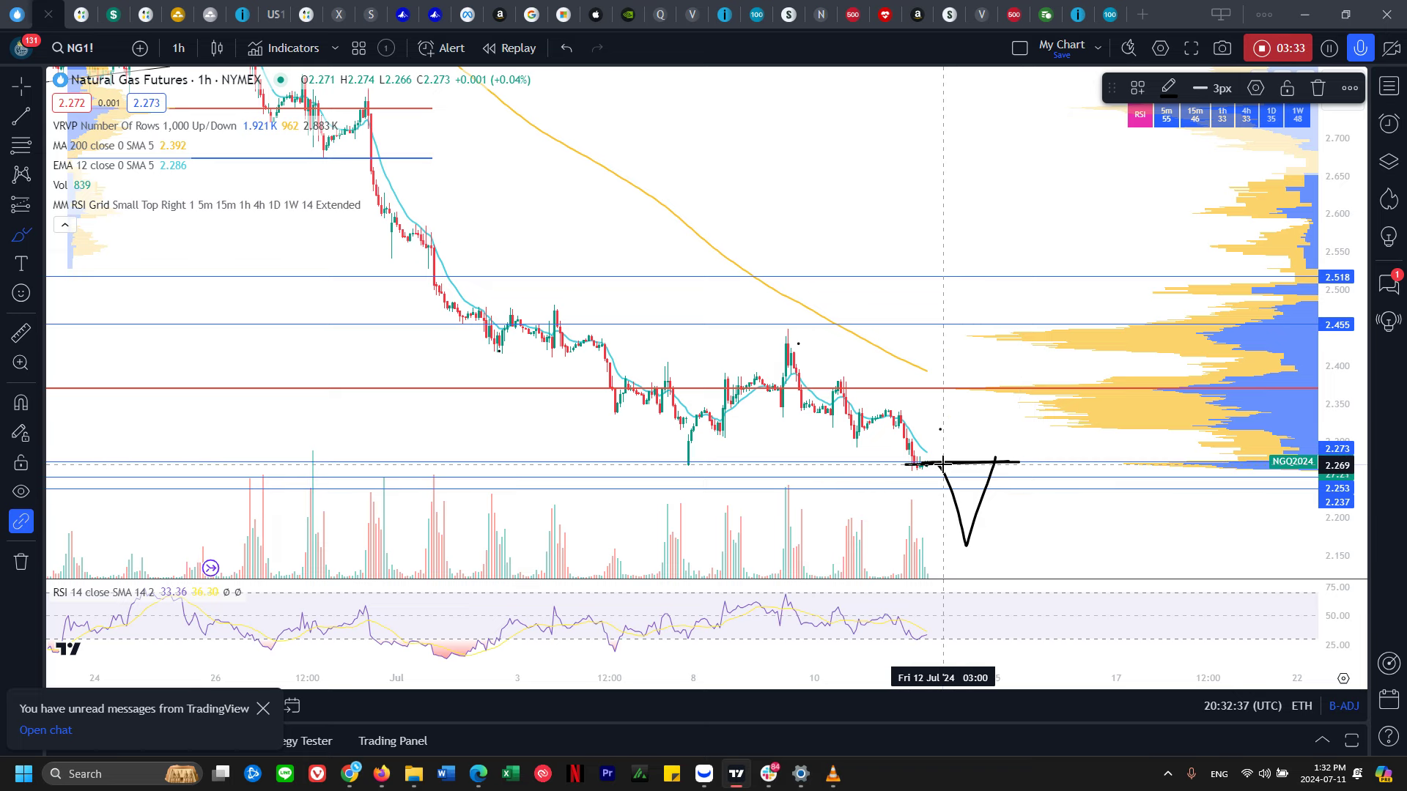
{"action": "left_click_drag", "start_coordinate": [944, 467], "coordinate": [1007, 454]}
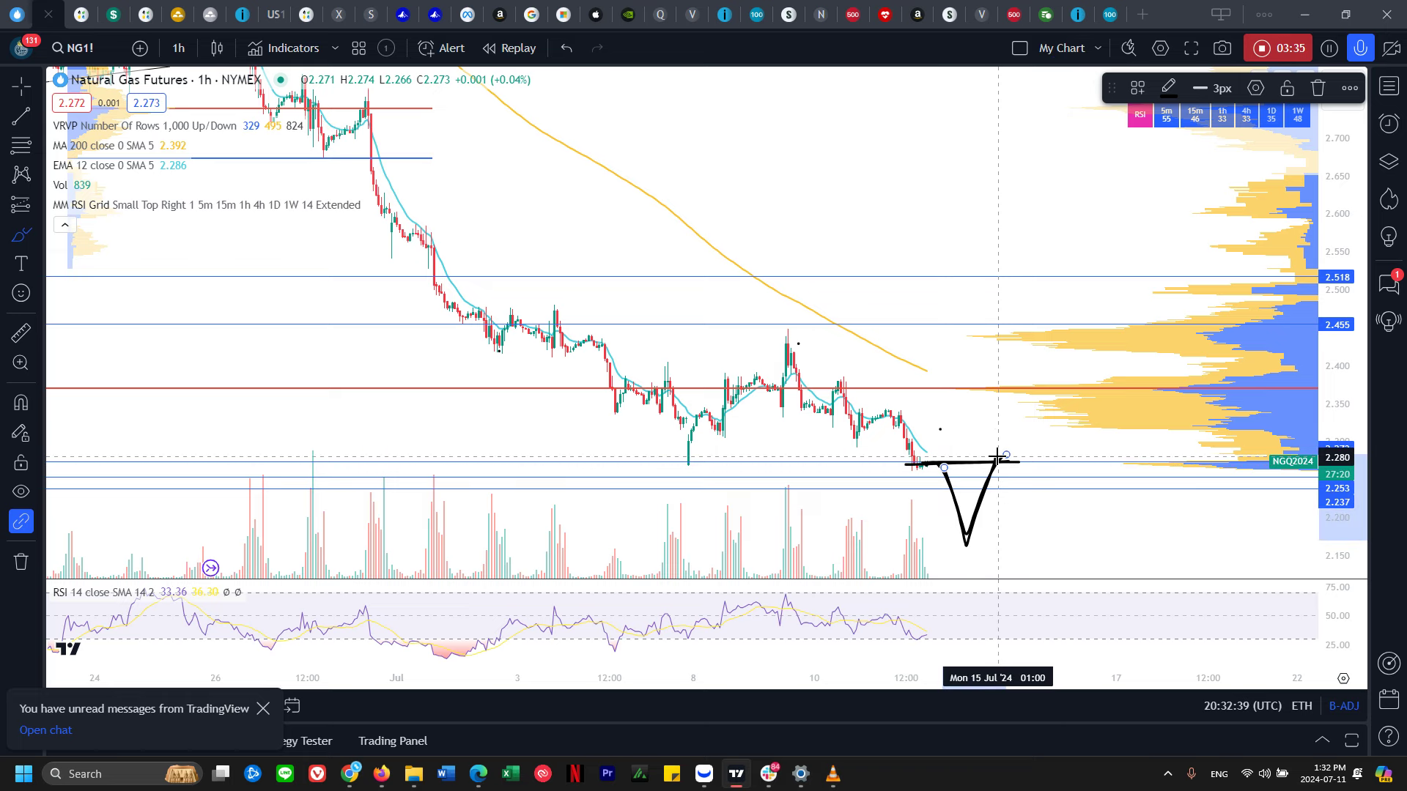
{"action": "key", "text": "ctrl+z"}
{"action": "key", "text": "ctrl+z"}
{"action": "key", "text": "ctrl+z"}
{"action": "key", "text": "ctrl+z"}
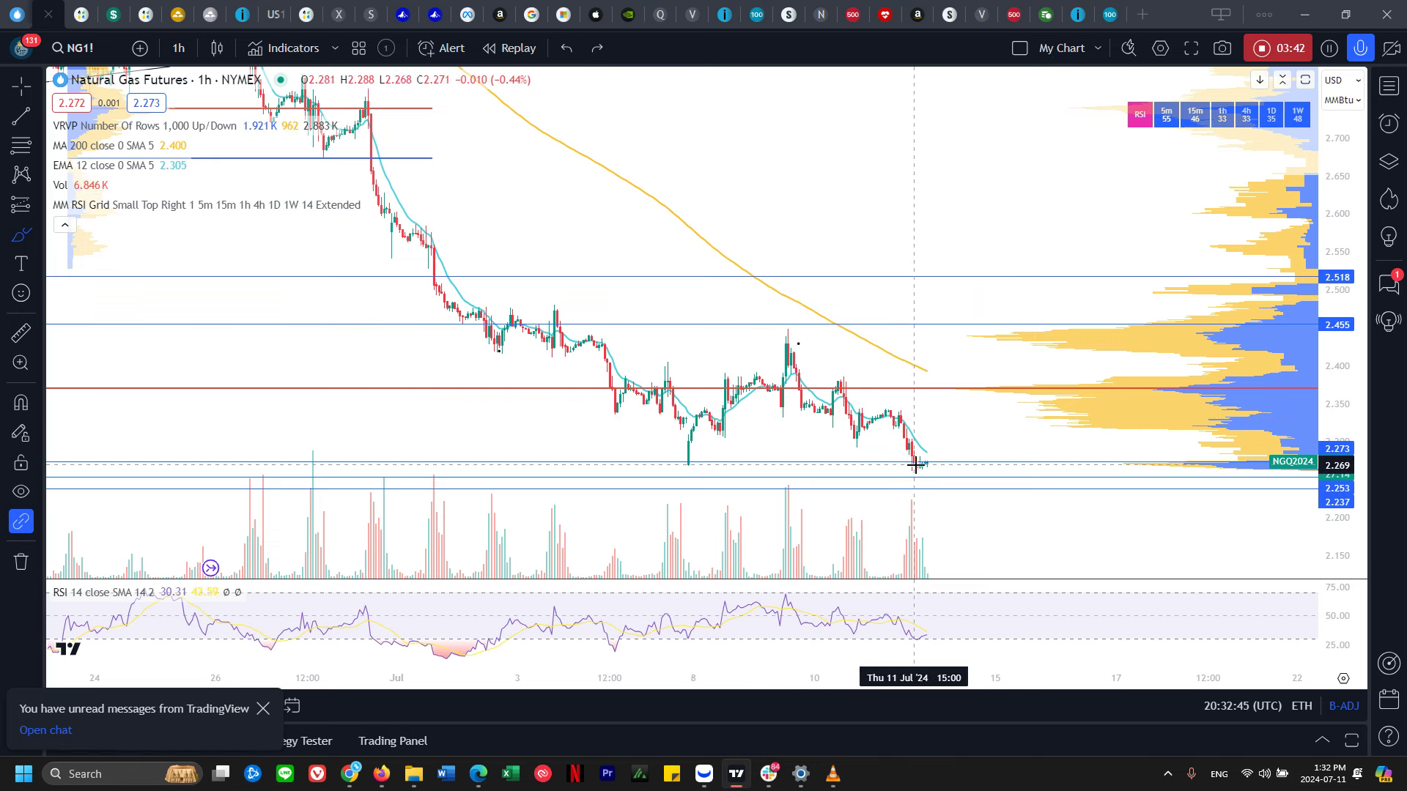
- Brush and undo a rise from the latest candle to about 2.33, and a dip to about 2.15 with a rebound to about 2.26
{"action": "left_click_drag", "start_coordinate": [919, 466], "coordinate": [966, 420]}
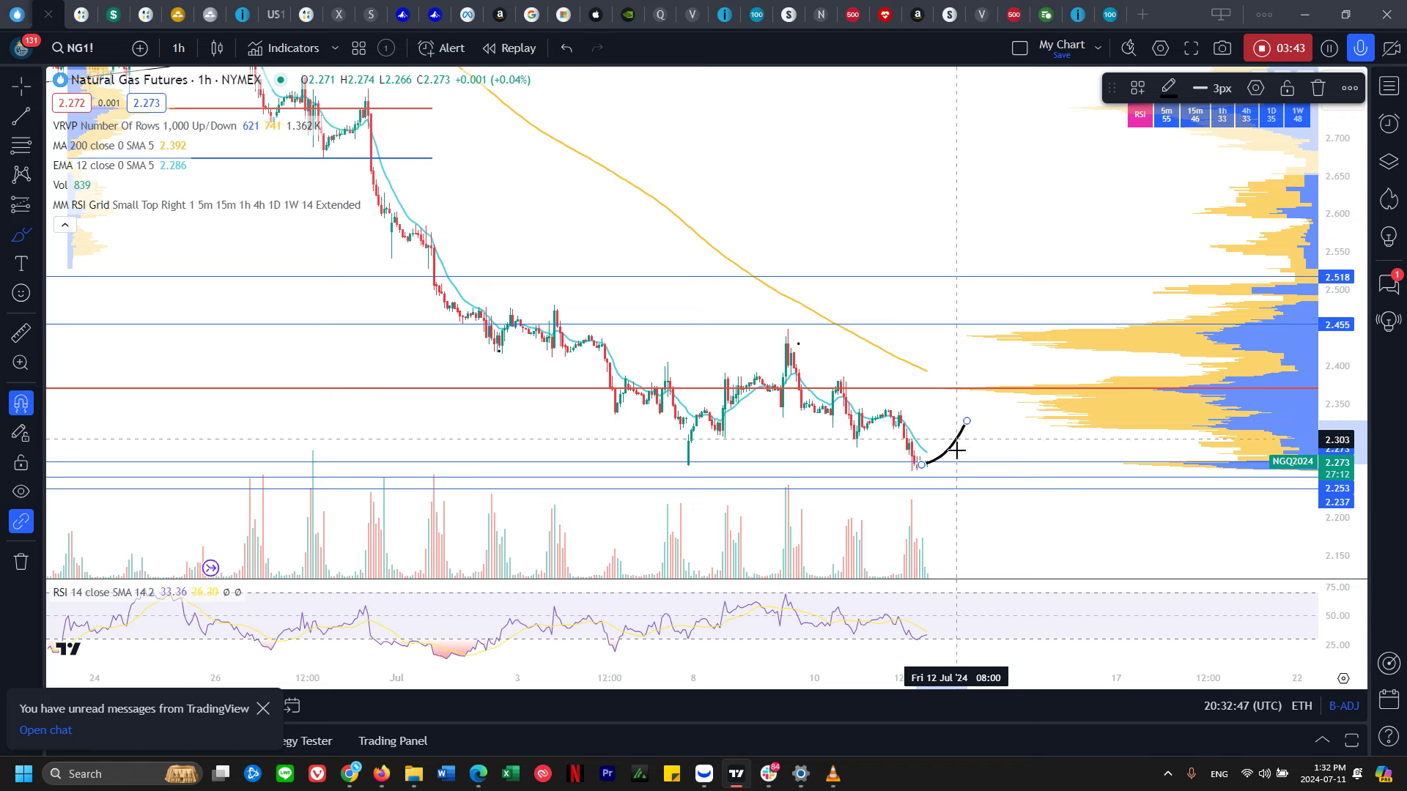
{"action": "key", "text": "ctrl+z"}
{"action": "mouse_move", "coordinate": [924, 466]}
{"action": "left_mouse_down"}
{"action": "mouse_move", "coordinate": [961, 559]}
{"action": "mouse_move", "coordinate": [995, 469]}
{"action": "left_mouse_up"}
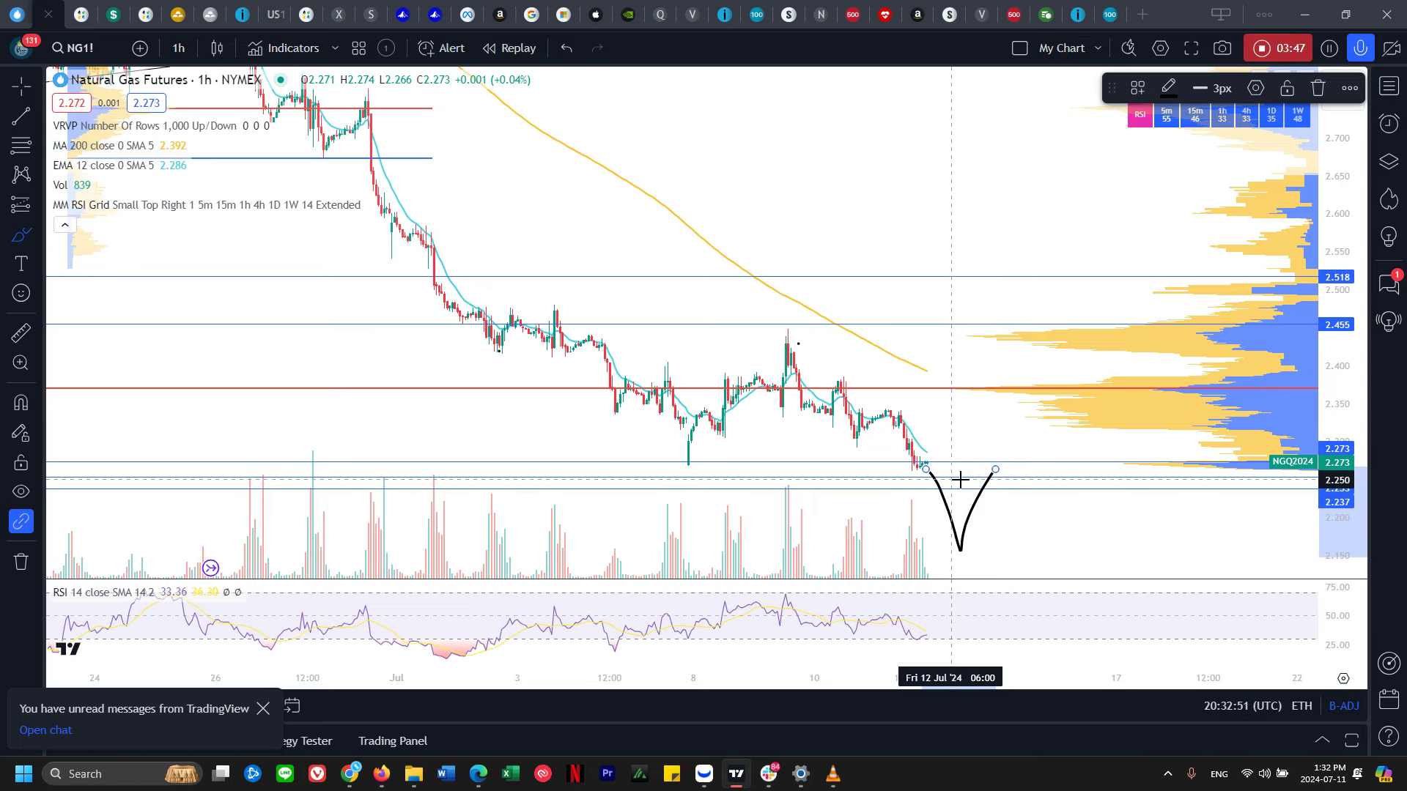
{"action": "key", "text": "ctrl+z"}
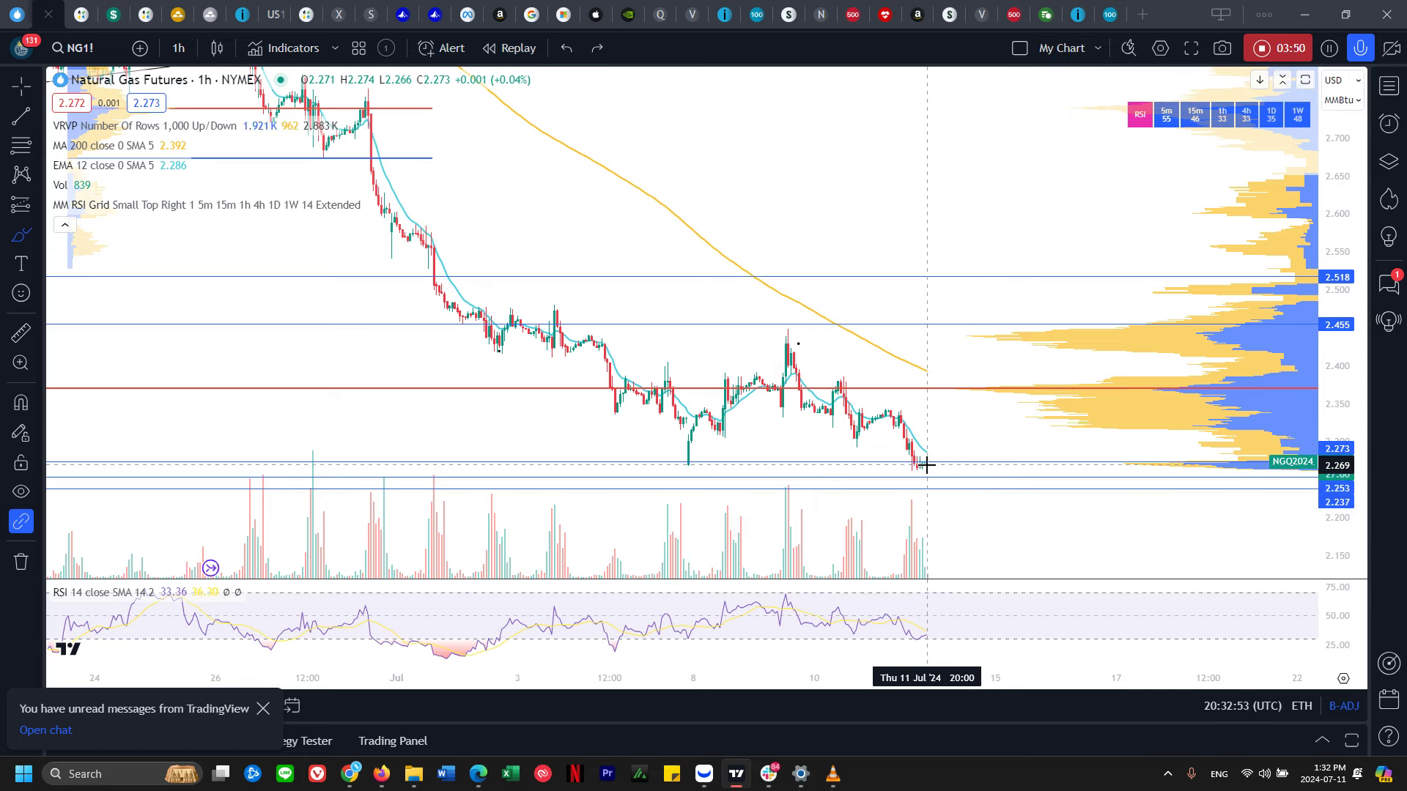
- Switch the Natural Gas Futures chart to the 8 hour interval, and brush and undo a two-leg drop to about 2.13
{"action": "left_click", "coordinate": [178, 48]}
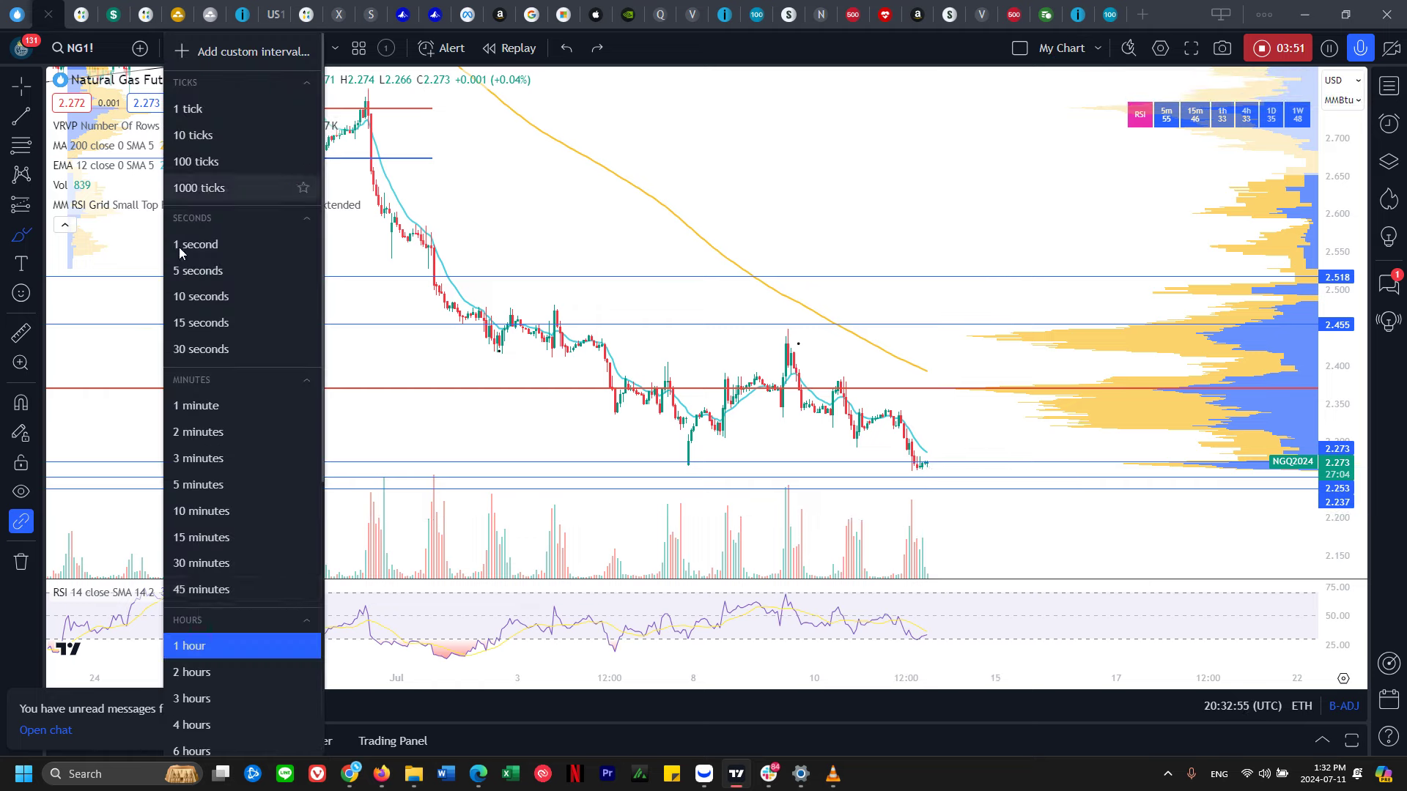
{"action": "scroll", "coordinate": [231, 586], "scroll_direction": "down", "scroll_amount": 3}
{"action": "left_click", "coordinate": [264, 529]}
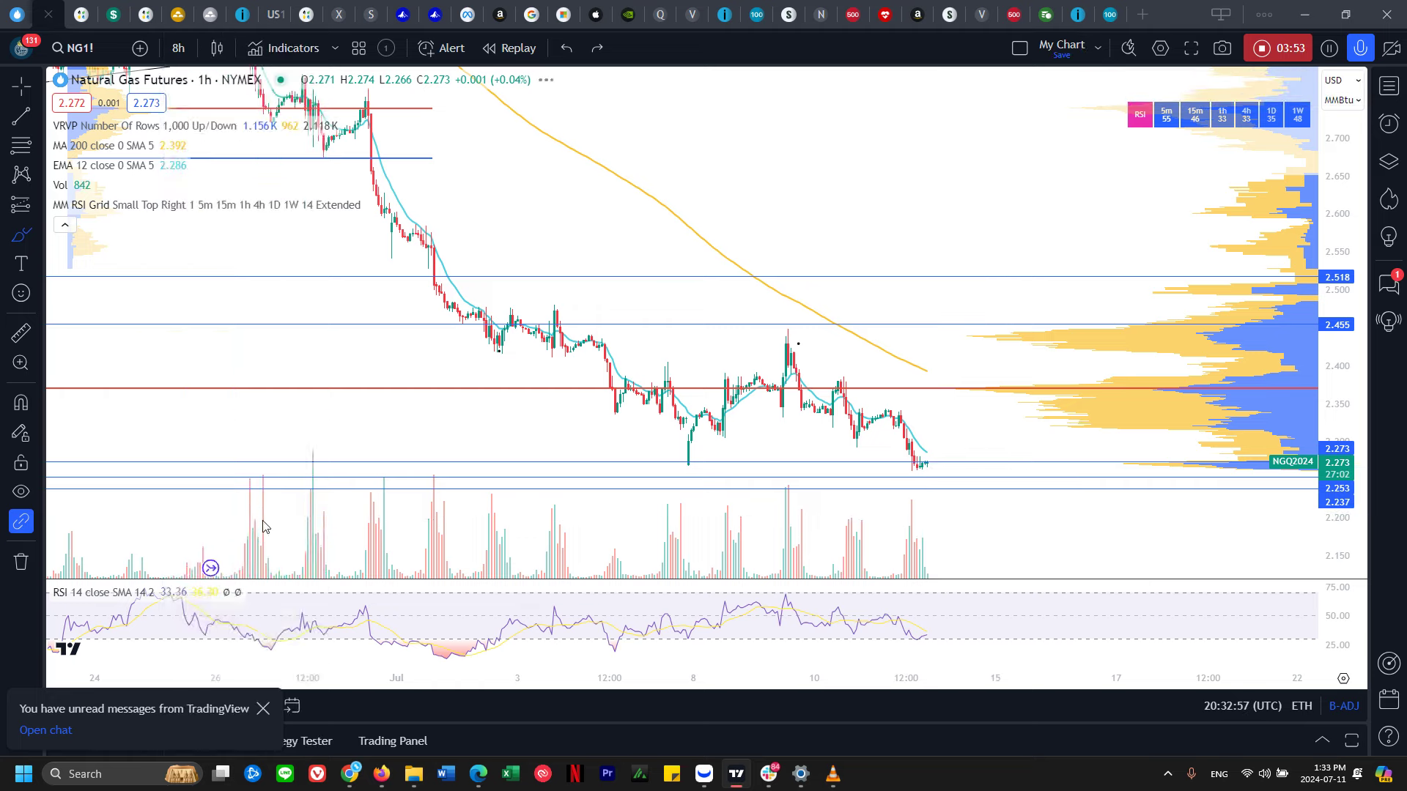
{"action": "mouse_move", "coordinate": [923, 413]}
{"action": "left_mouse_down"}
{"action": "mouse_move", "coordinate": [941, 507]}
{"action": "mouse_move", "coordinate": [952, 493]}
{"action": "mouse_move", "coordinate": [985, 574]}
{"action": "left_mouse_up"}
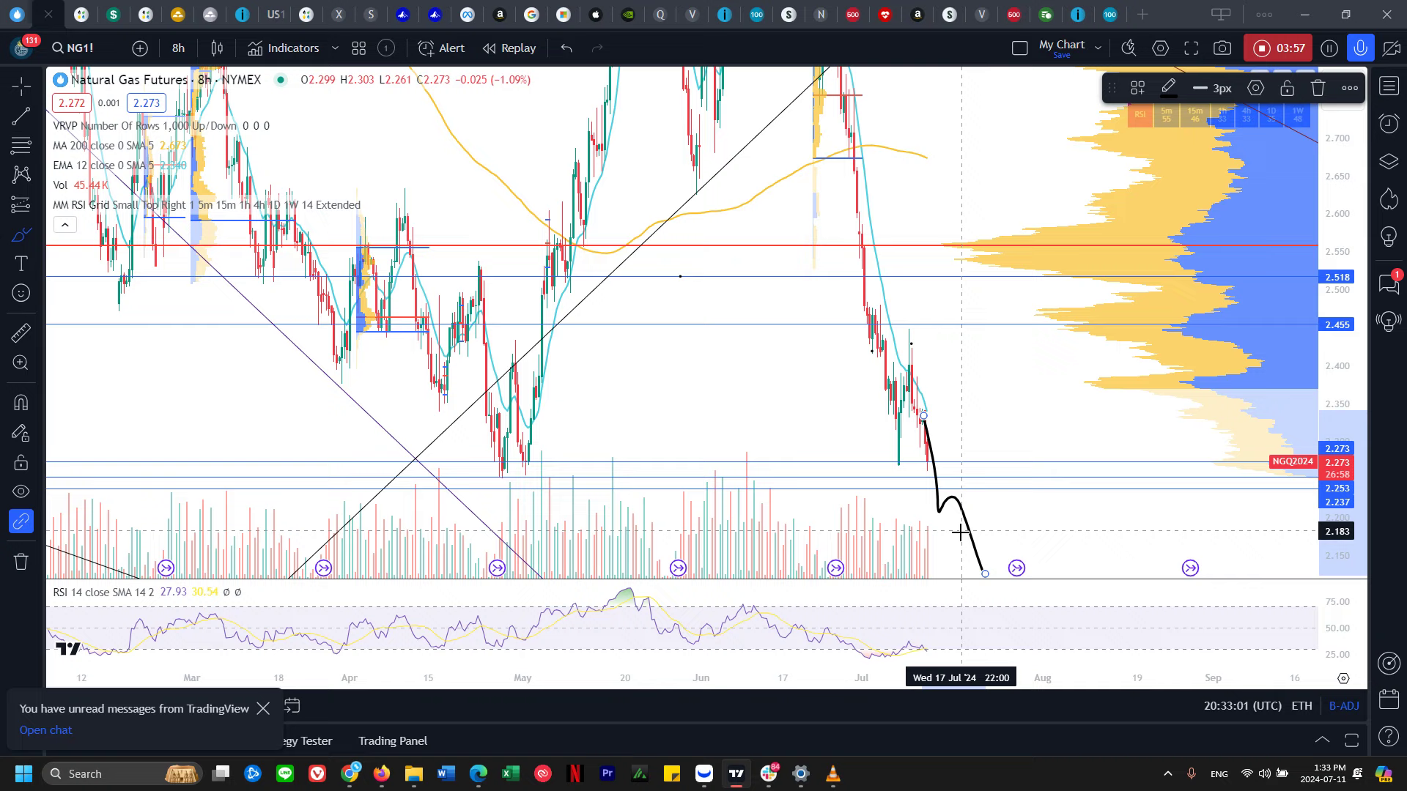
{"action": "key", "text": "ctrl+z"}
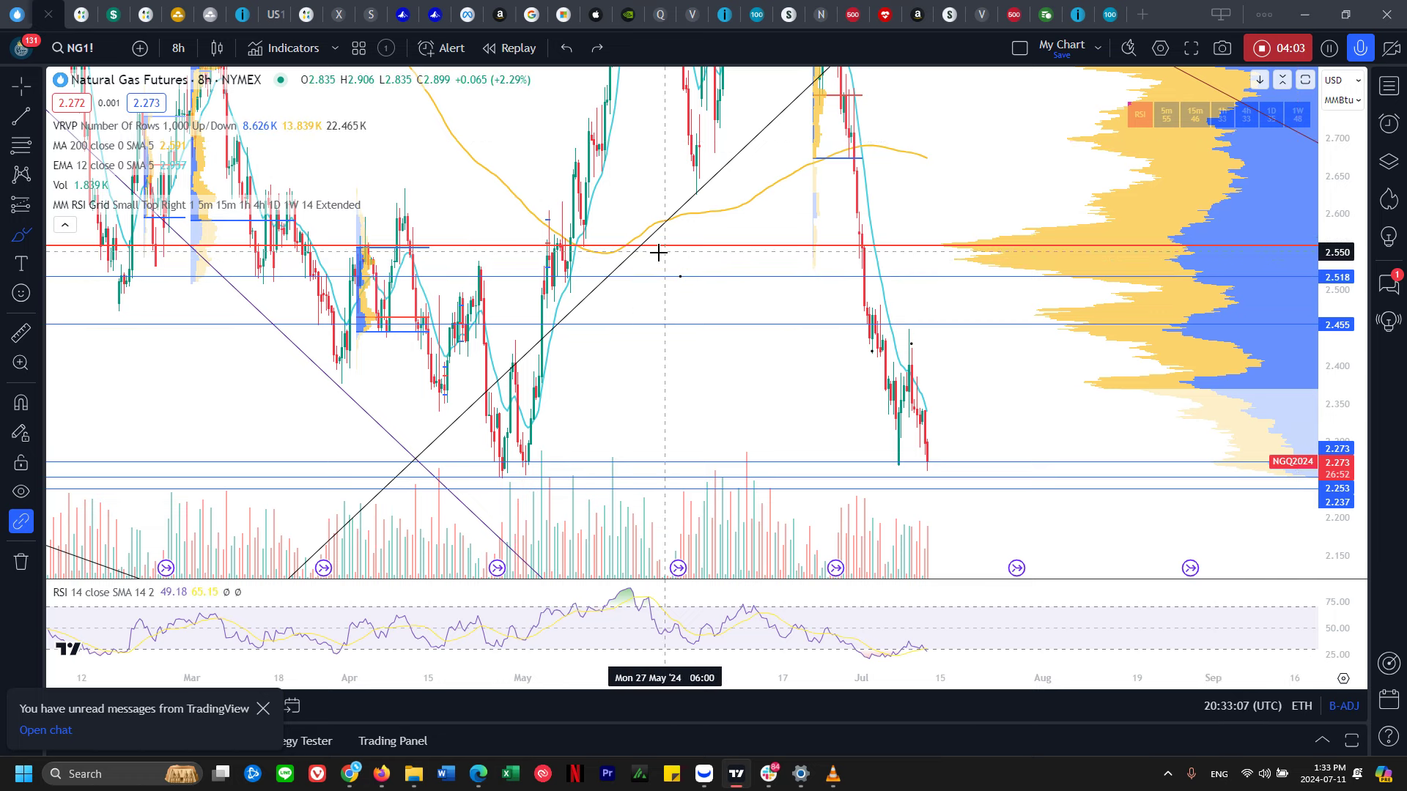
- Open the United States Natural Gas Fund chart, and brush and undo a stroke along its late March lows
{"action": "key", "text": "ctrl+Tab"}
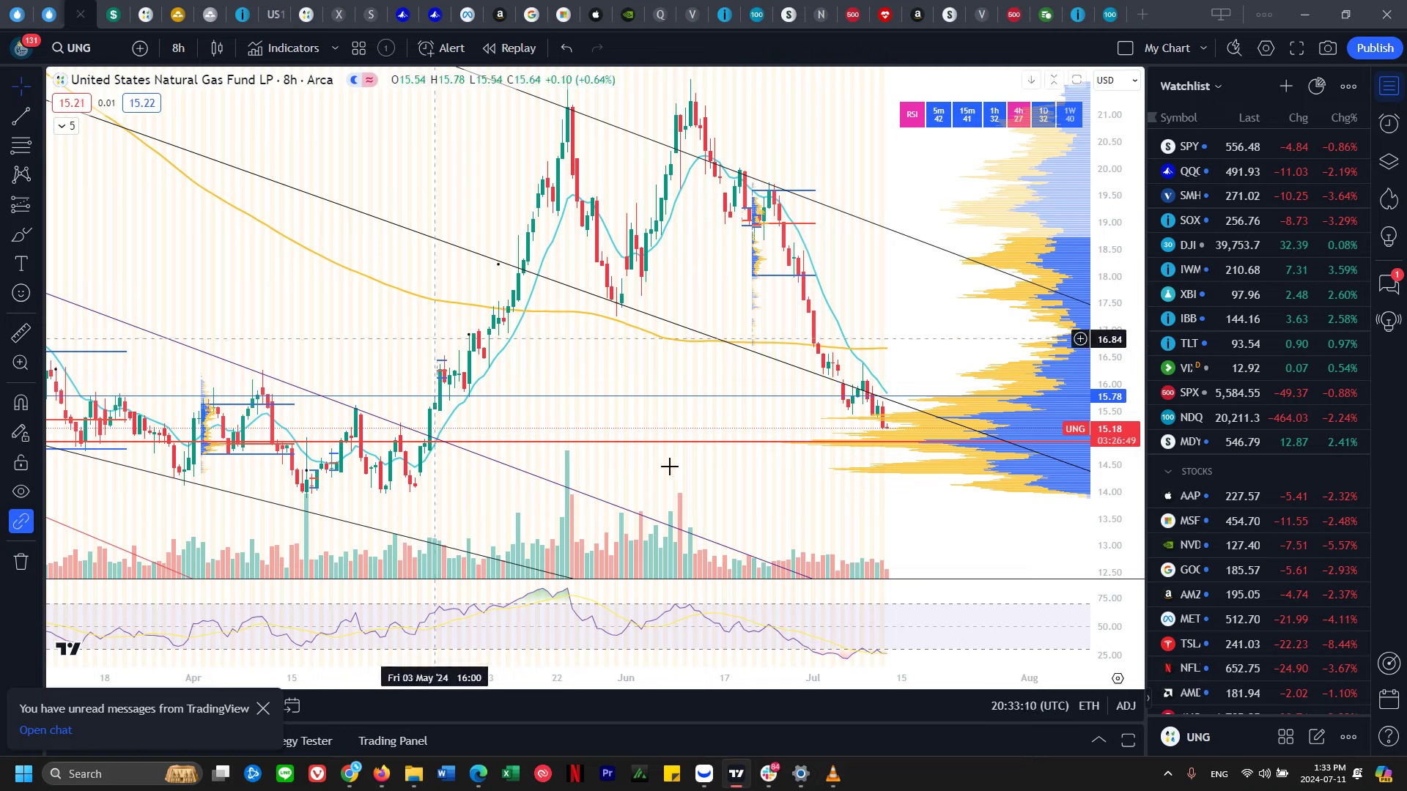
{"action": "scroll", "coordinate": [707, 412], "scroll_direction": "down", "scroll_amount": 4}
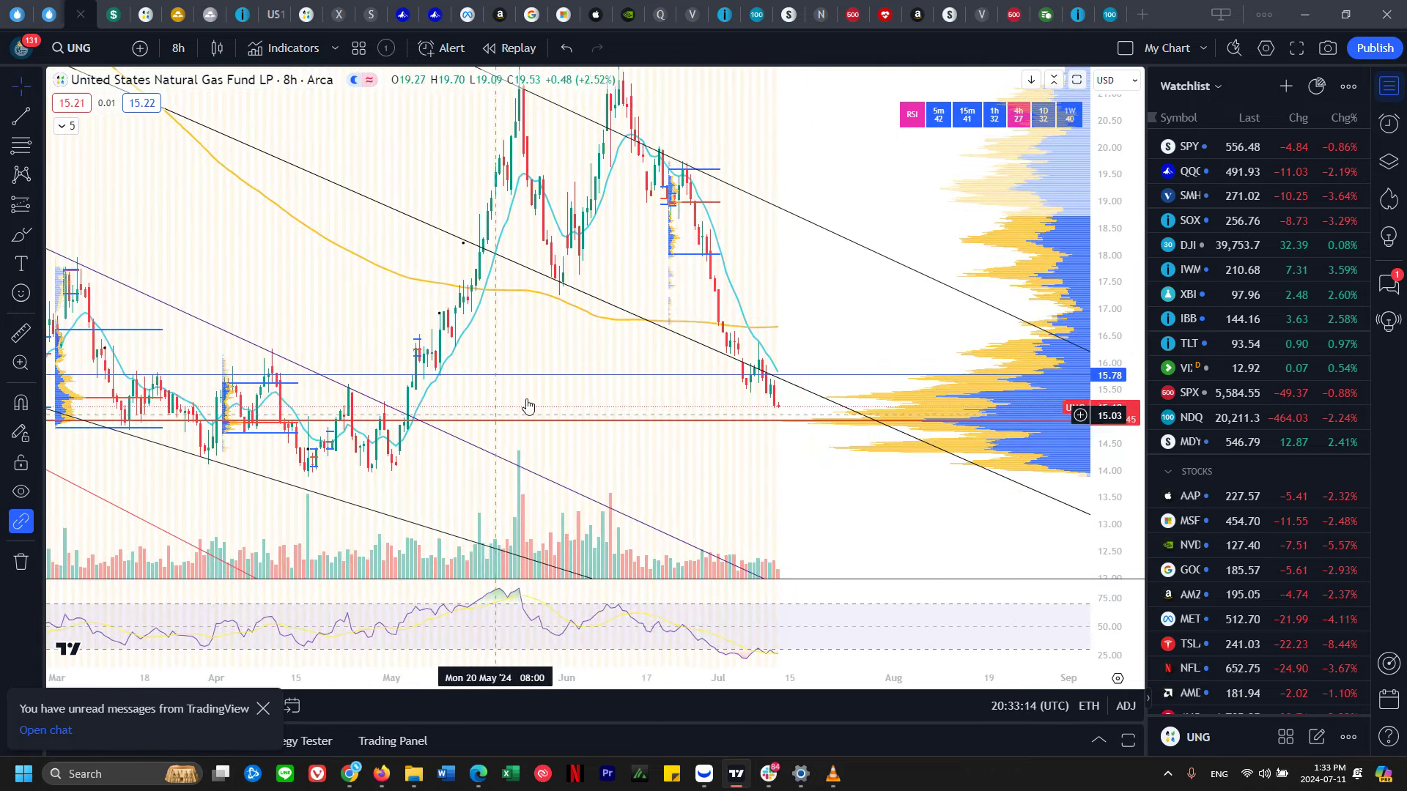
{"action": "left_click_drag", "start_coordinate": [527, 408], "coordinate": [582, 400]}
{"action": "left_click", "coordinate": [30, 238]}
{"action": "mouse_move", "coordinate": [169, 396]}
{"action": "left_mouse_down"}
{"action": "mouse_move", "coordinate": [532, 408]}
{"action": "mouse_move", "coordinate": [261, 432]}
{"action": "left_mouse_up"}
{"action": "key", "text": "ctrl+z"}
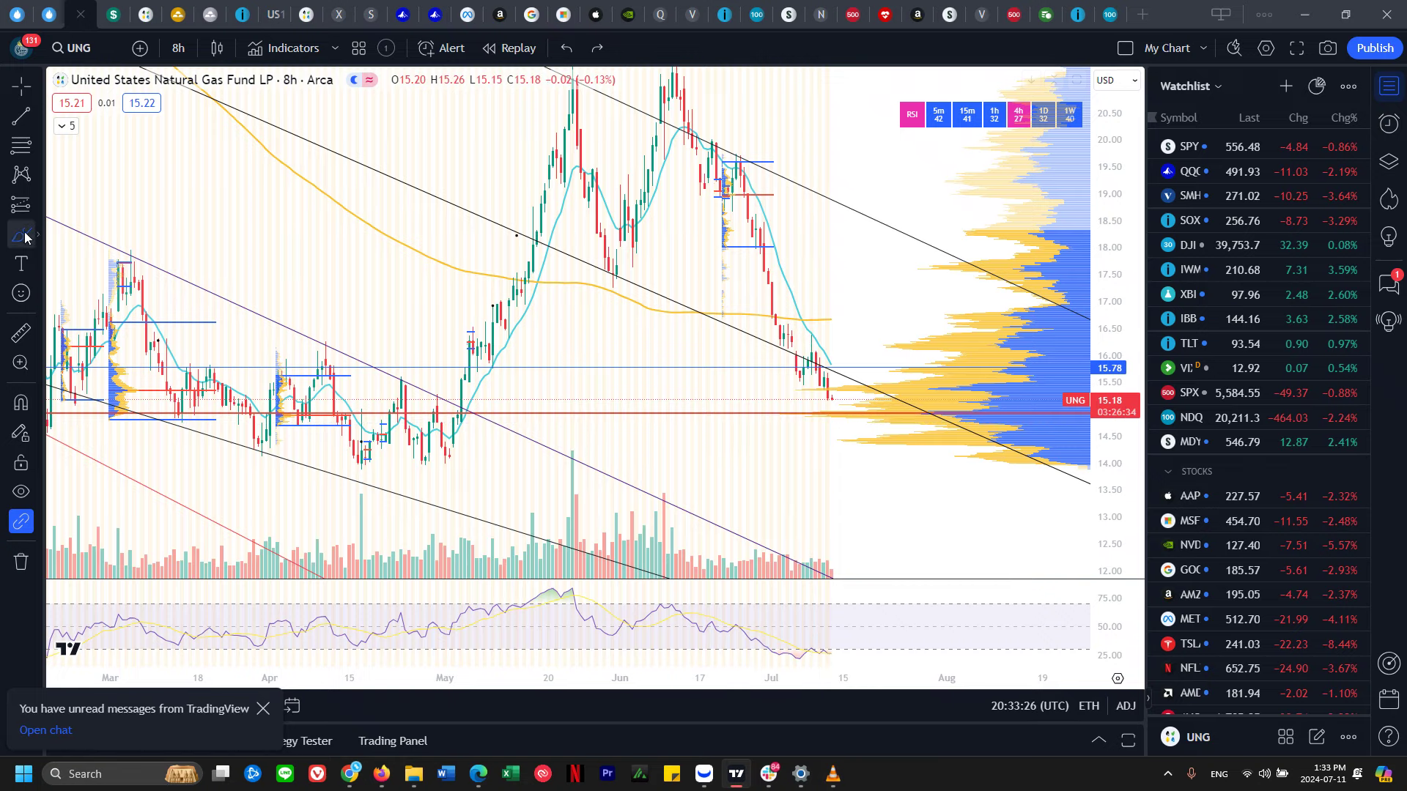
- Measure from the latest UNG candle down to the red volume-profile line, clear the measurement, and examine the chart's longer price history
{"action": "left_click", "coordinate": [20, 333]}
{"action": "left_click", "coordinate": [830, 401]}
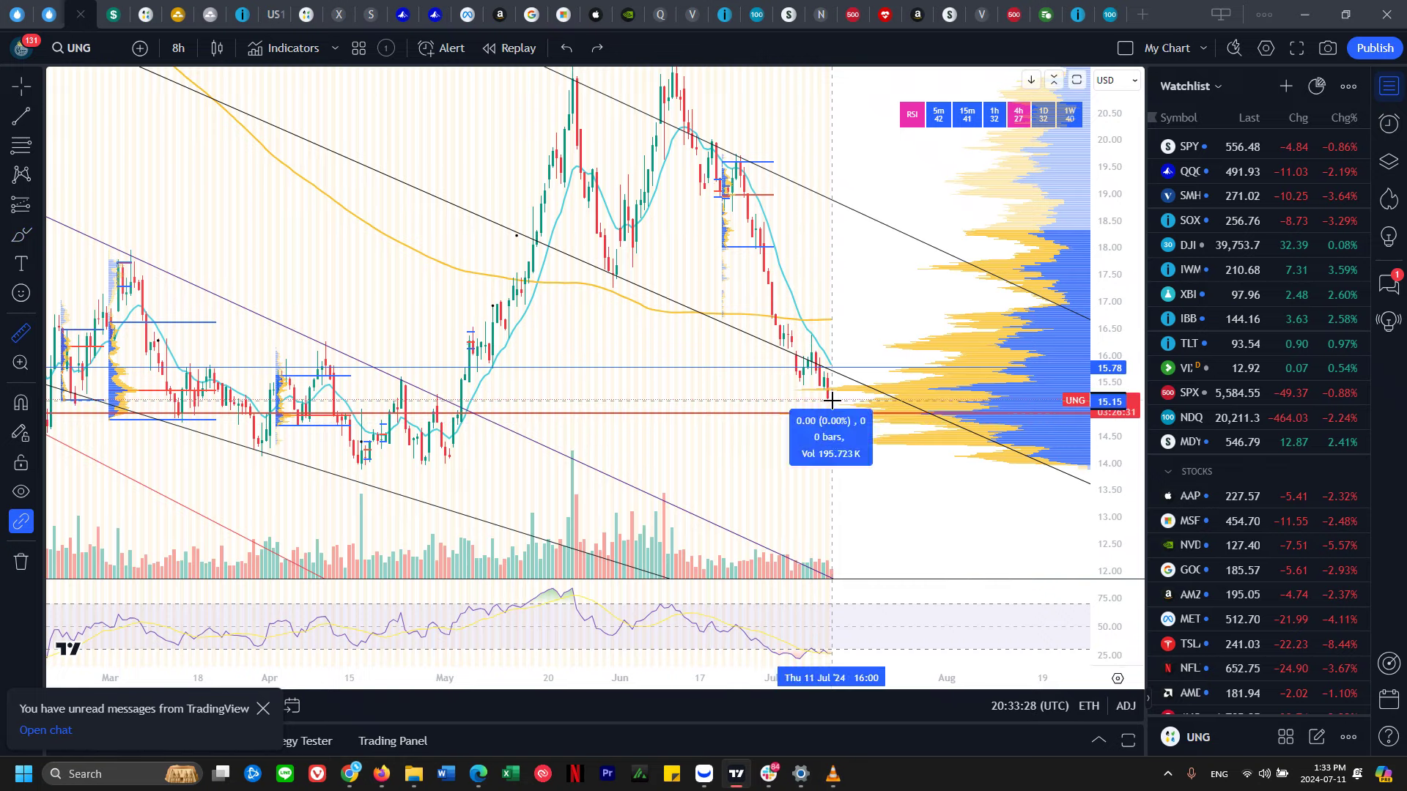
{"action": "left_click", "coordinate": [795, 414]}
{"action": "left_click", "coordinate": [682, 374]}
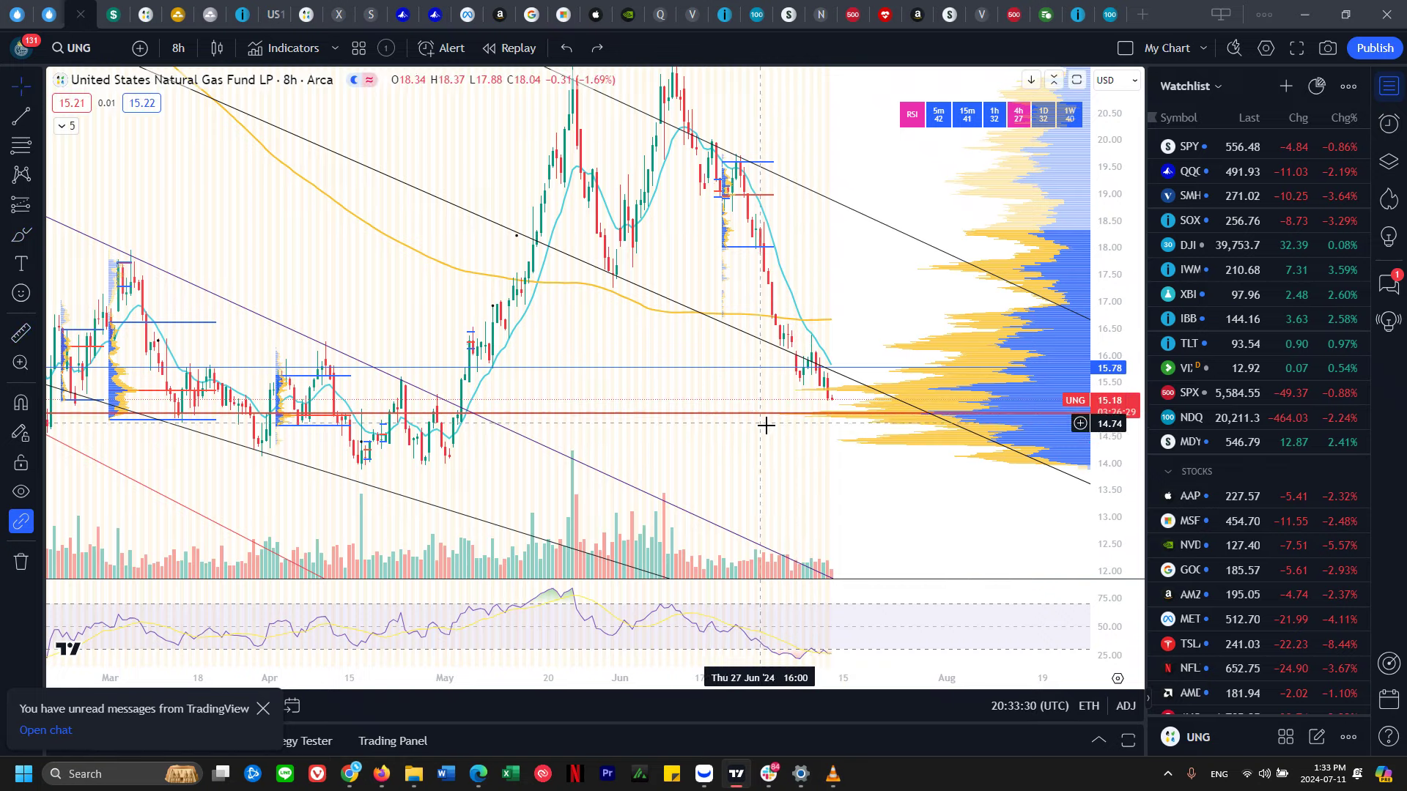
{"action": "scroll", "coordinate": [766, 424], "scroll_direction": "down", "scroll_amount": 1}
{"action": "scroll", "coordinate": [760, 433], "scroll_direction": "down", "scroll_amount": 1}
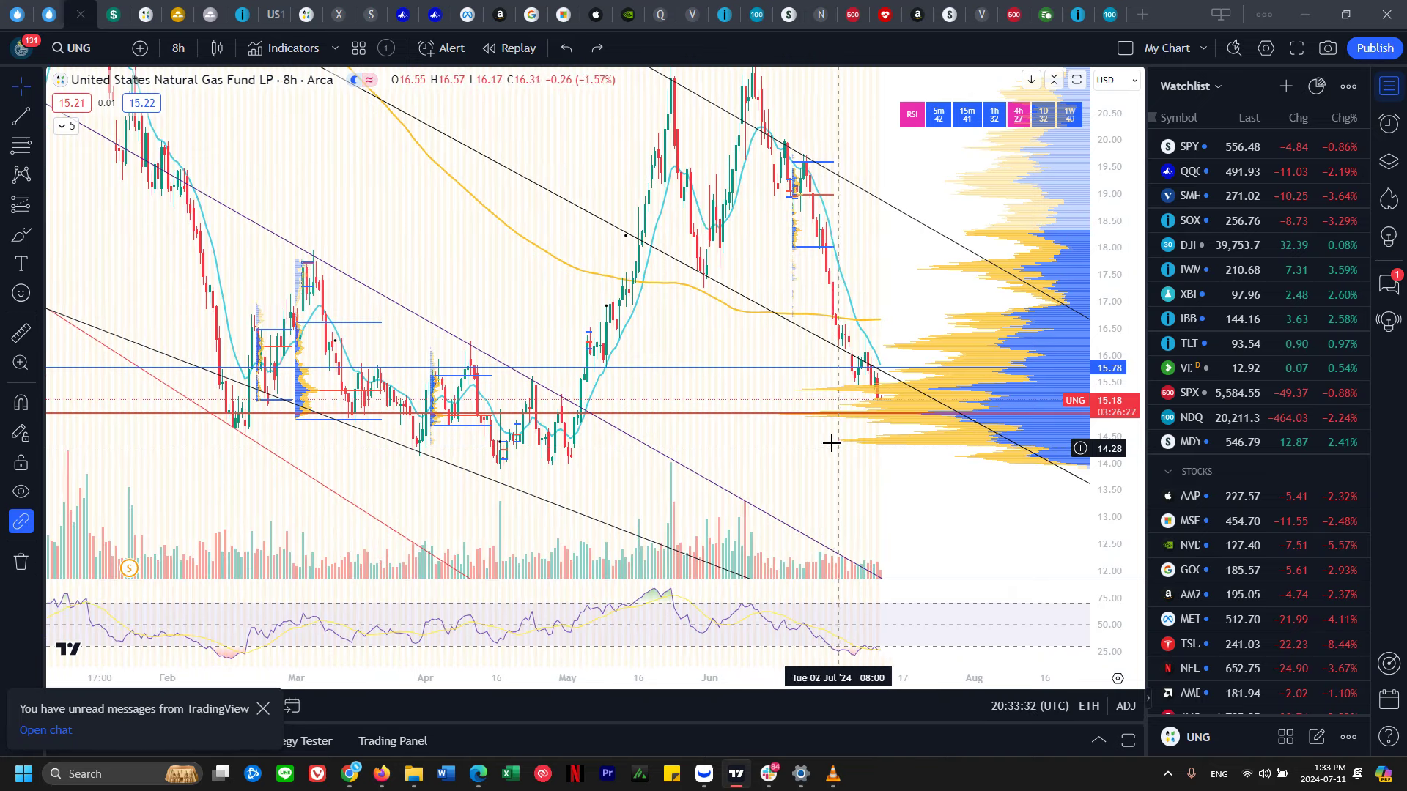
{"action": "scroll", "coordinate": [783, 432], "scroll_direction": "down", "scroll_amount": 1}
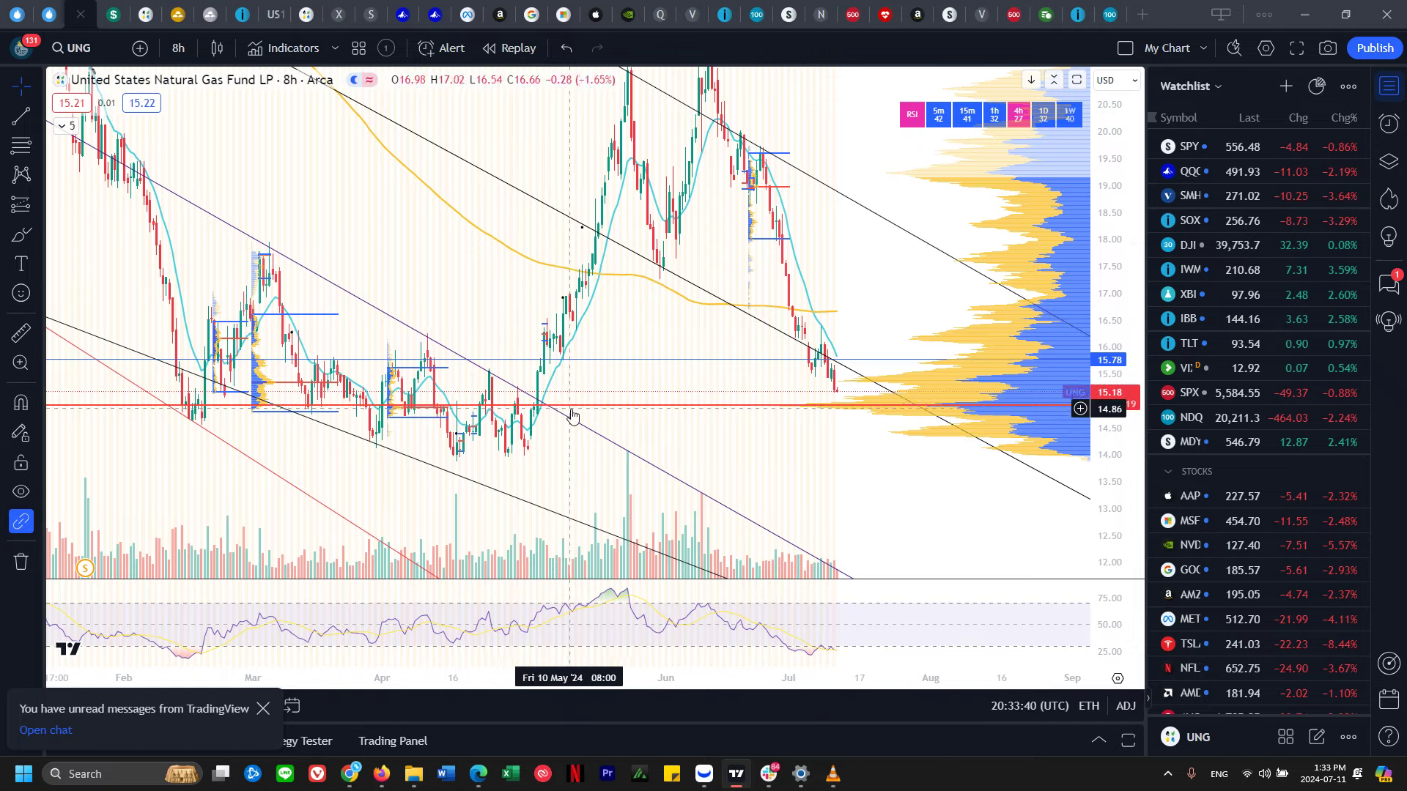
- Return to the Natural Gas Futures chart and measure from the latest low down to the support line at about 2.25
{"action": "left_click", "coordinate": [60, 14]}
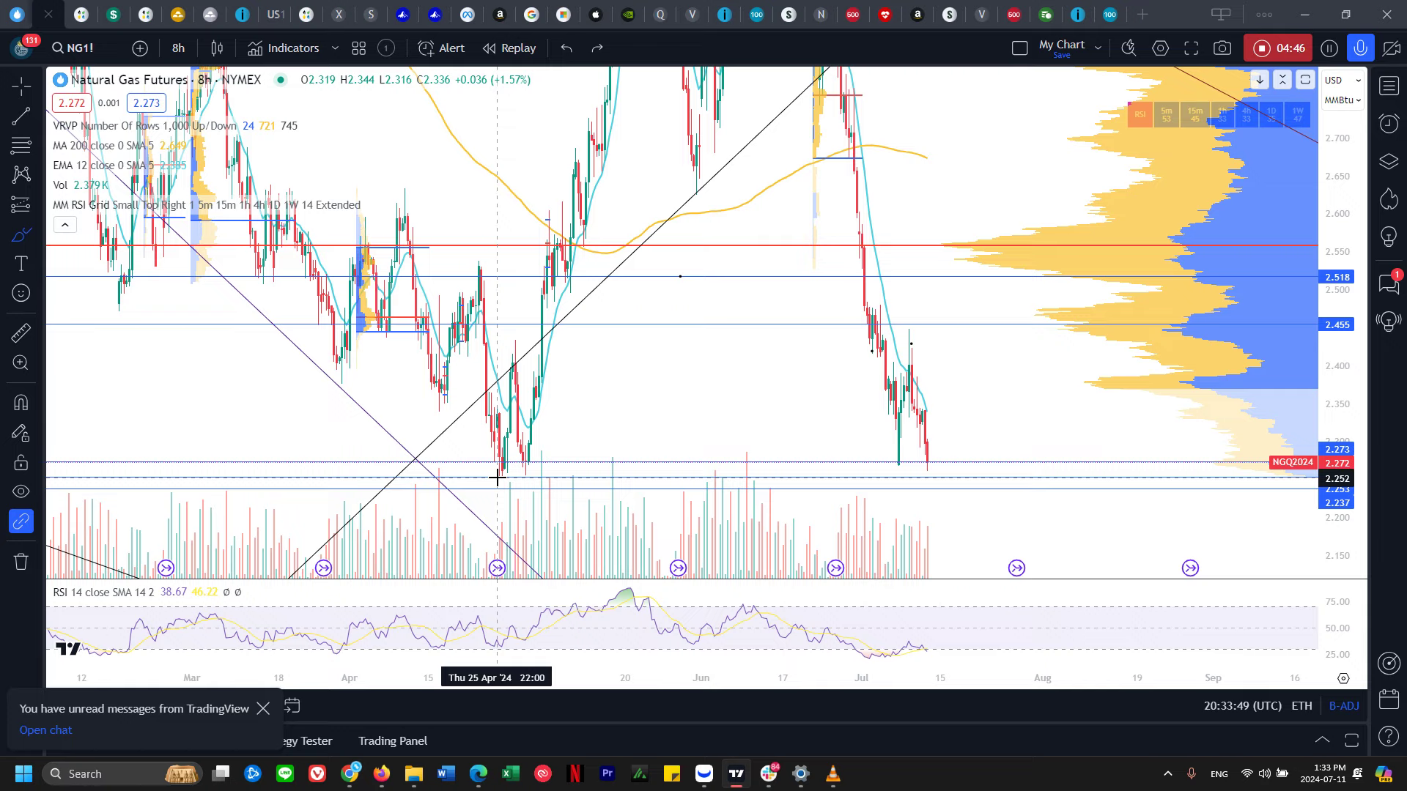
{"action": "left_click", "coordinate": [21, 333]}
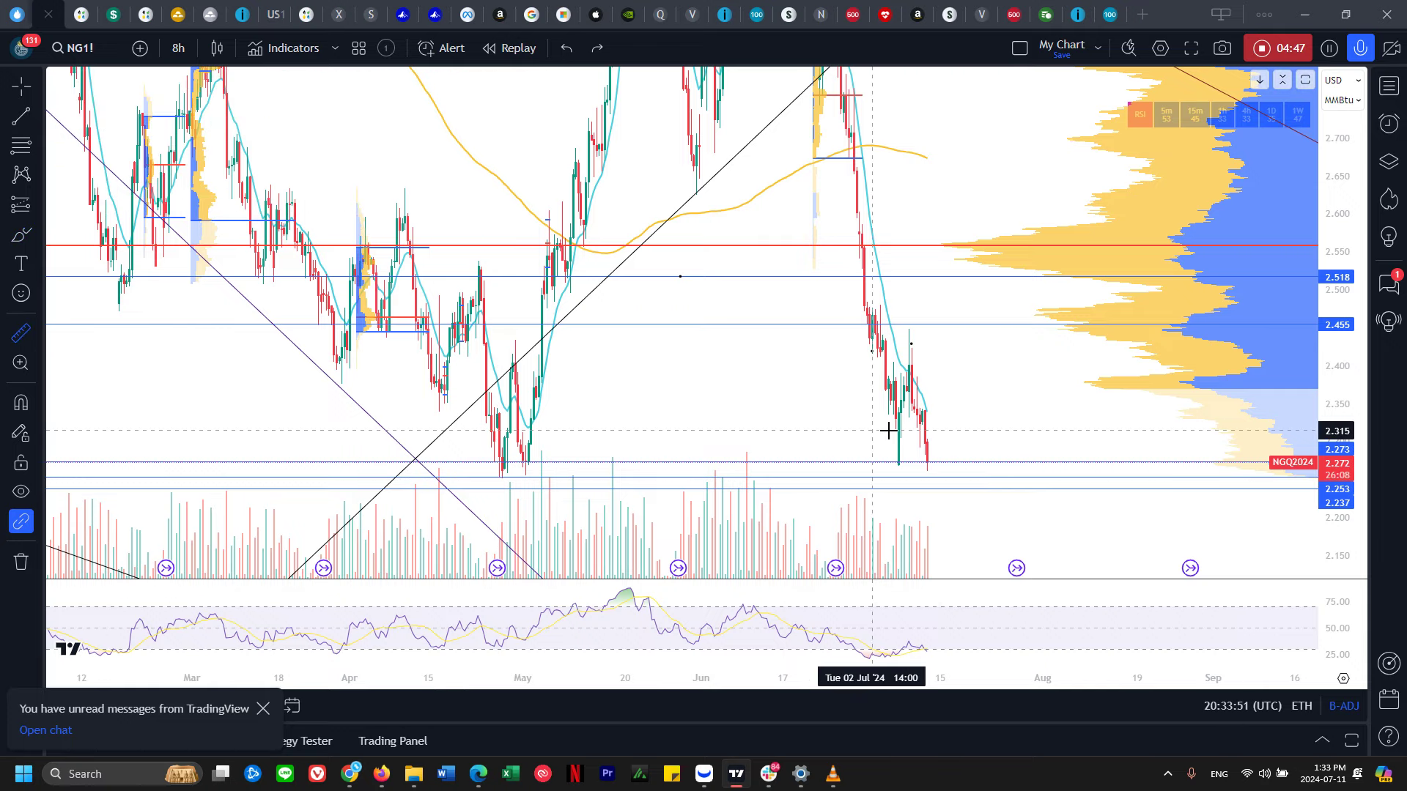
{"action": "left_click", "coordinate": [939, 469]}
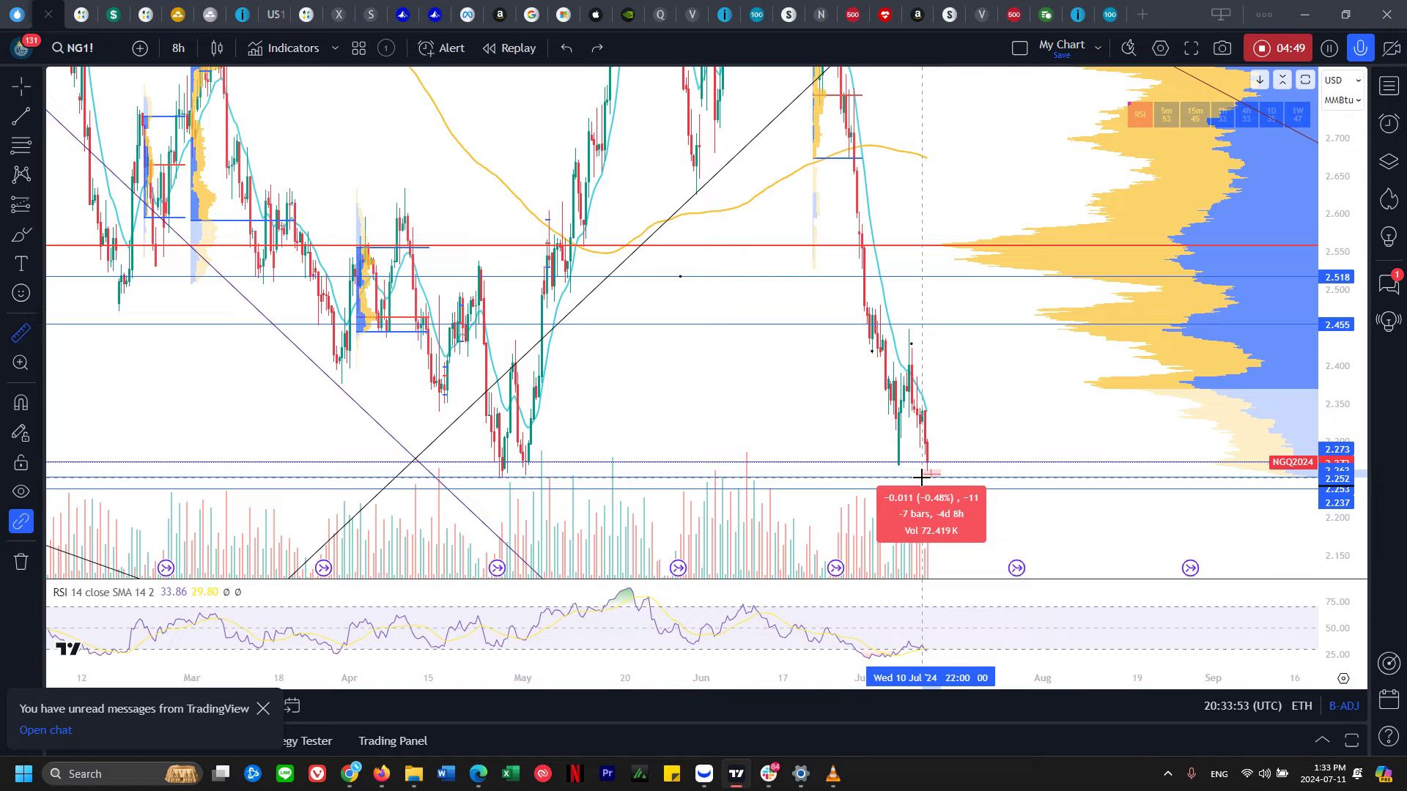
{"action": "left_click", "coordinate": [922, 478]}
- Switch the Natural Gas Futures chart to the 1 hour interval and back to 8 hours
{"action": "type", "text": "1h"}
{"action": "key", "text": "Return"}
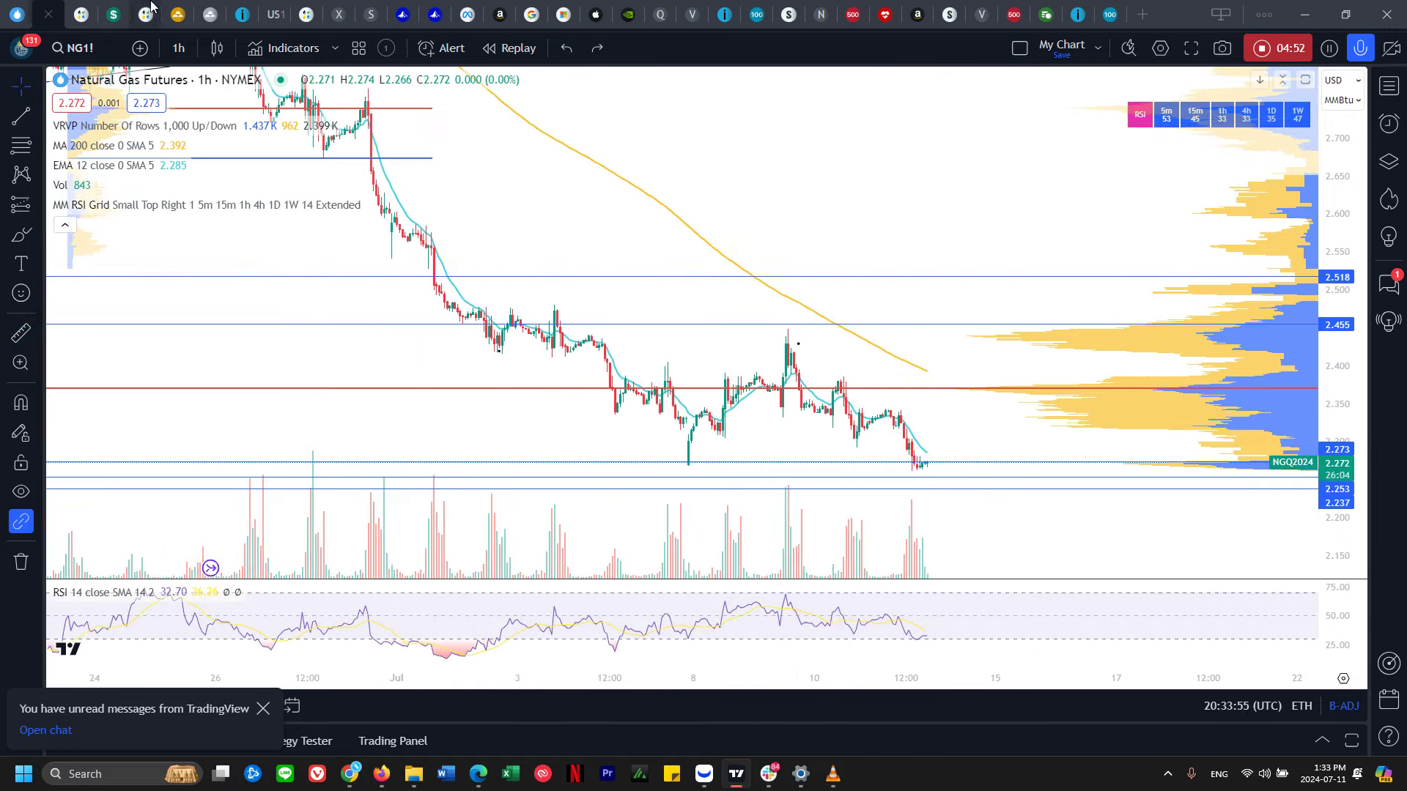
{"action": "left_click", "coordinate": [183, 51]}
{"action": "scroll", "coordinate": [226, 579], "scroll_direction": "down", "scroll_amount": 1}
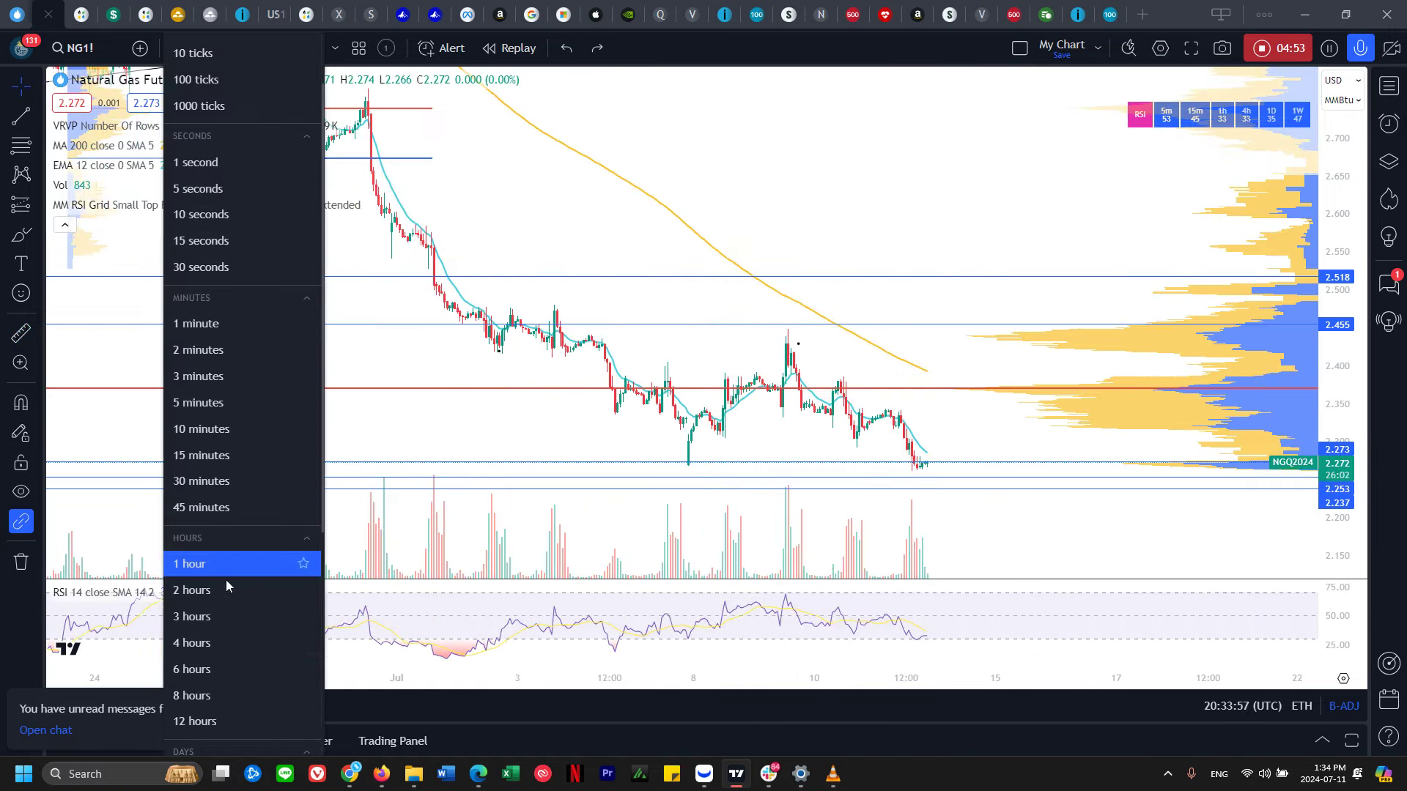
{"action": "left_click", "coordinate": [224, 693]}
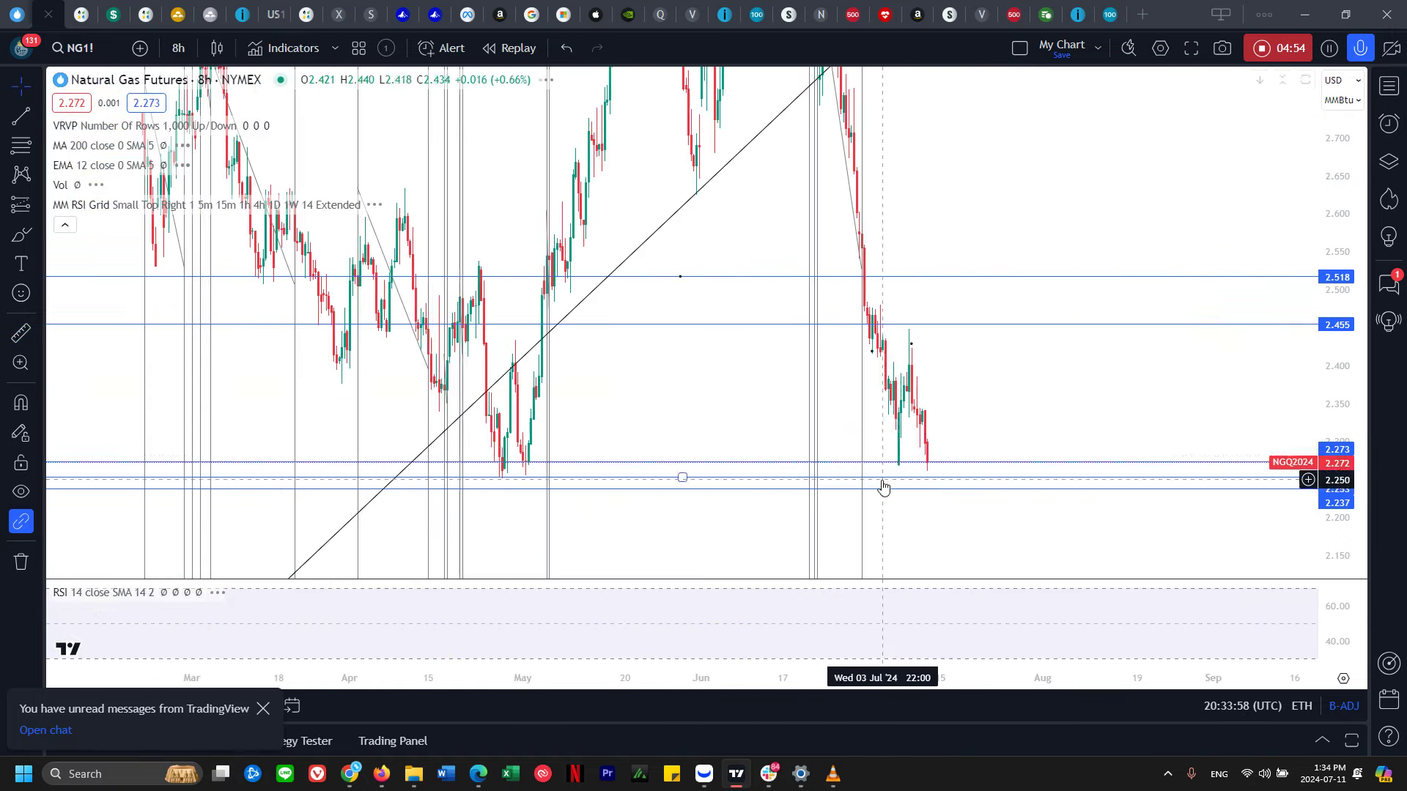
- Measure from the 2.273 line beside the latest candle down to the 2.253 support line, and clear the measurement
{"action": "left_click", "coordinate": [946, 461]}
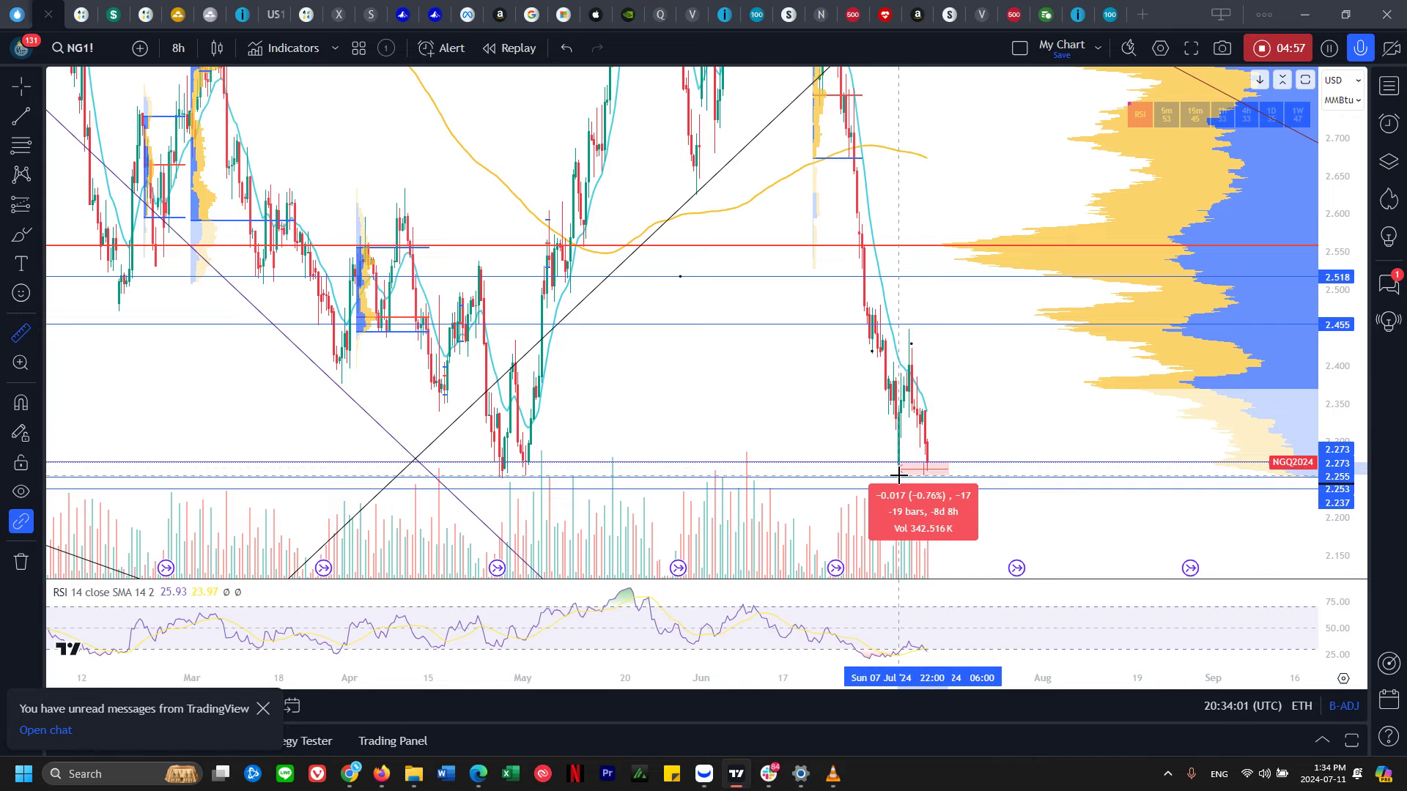
{"action": "left_click", "coordinate": [895, 477]}
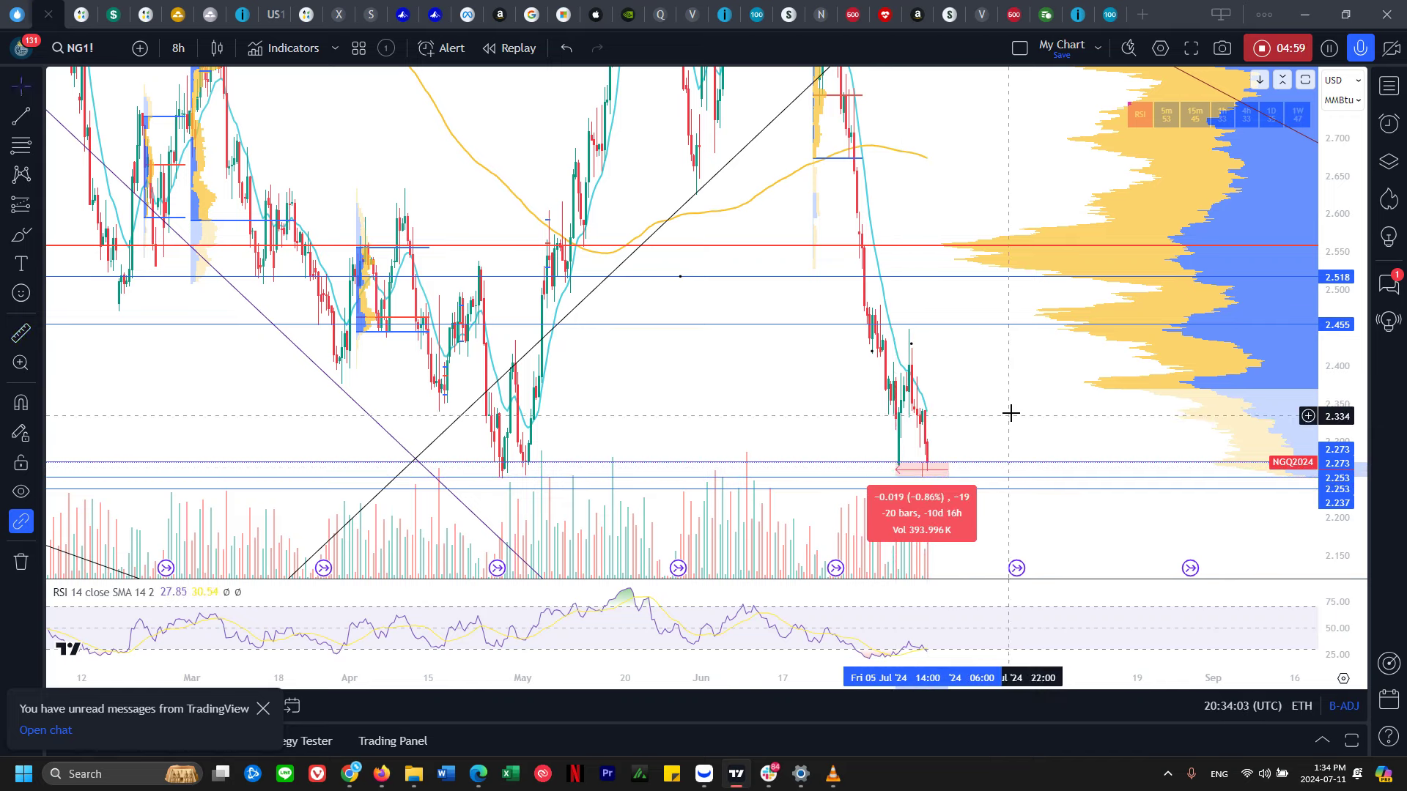
{"action": "left_click", "coordinate": [1012, 403]}
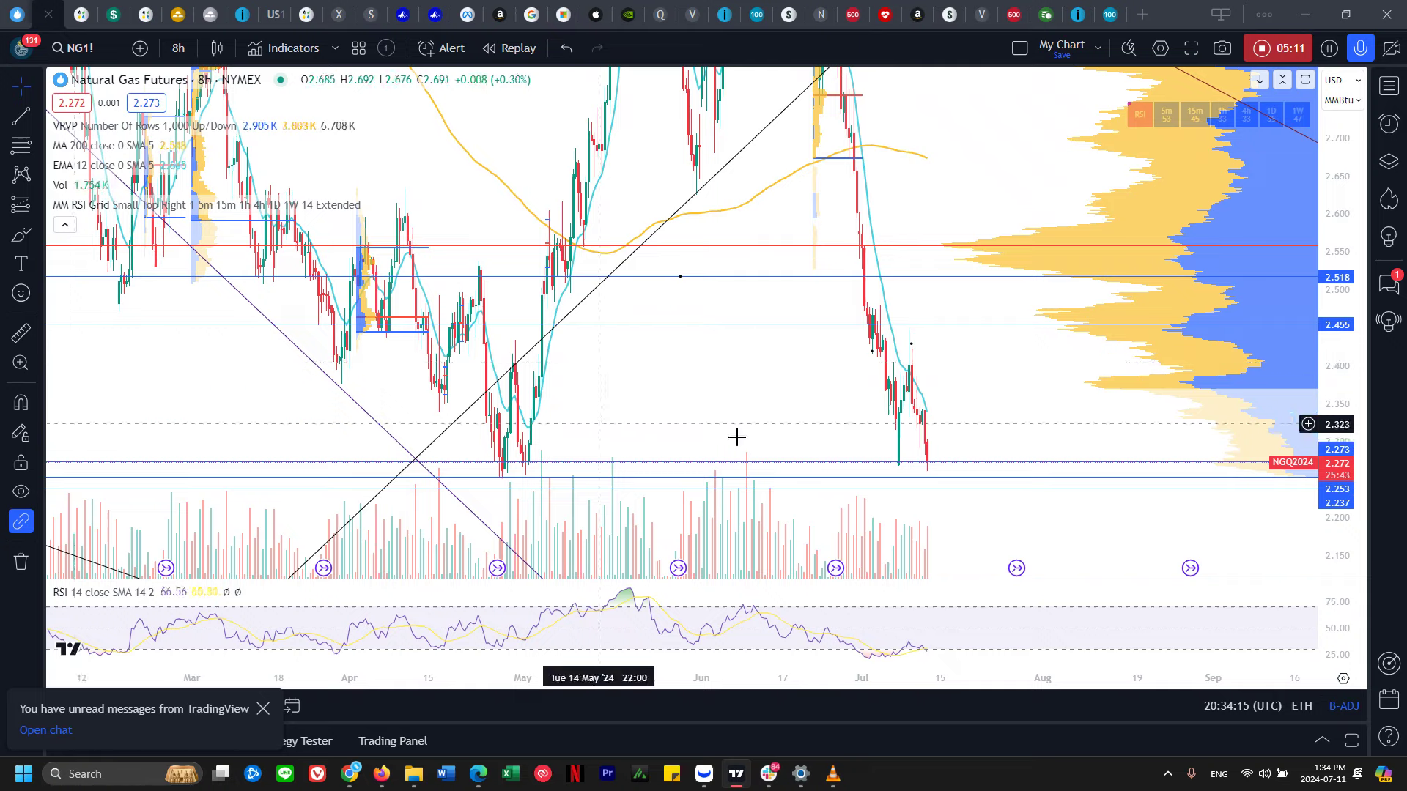
- Open the U.S. Dollar Index chart, ready the Brush, and switch the chart to the 1 week interval
{"action": "left_click", "coordinate": [113, 7]}
{"action": "left_click_drag", "start_coordinate": [747, 343], "coordinate": [757, 370]}
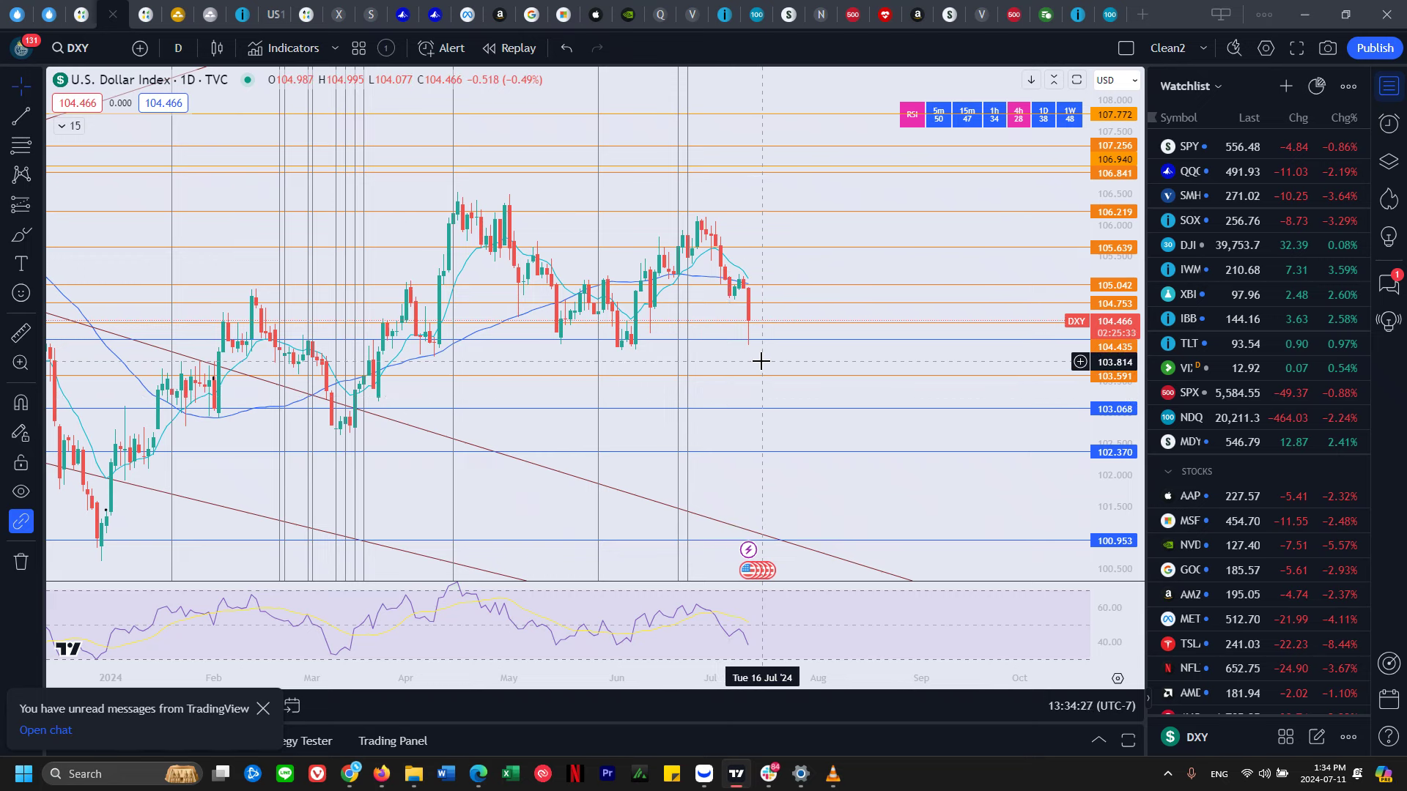
{"action": "left_click", "coordinate": [21, 235]}
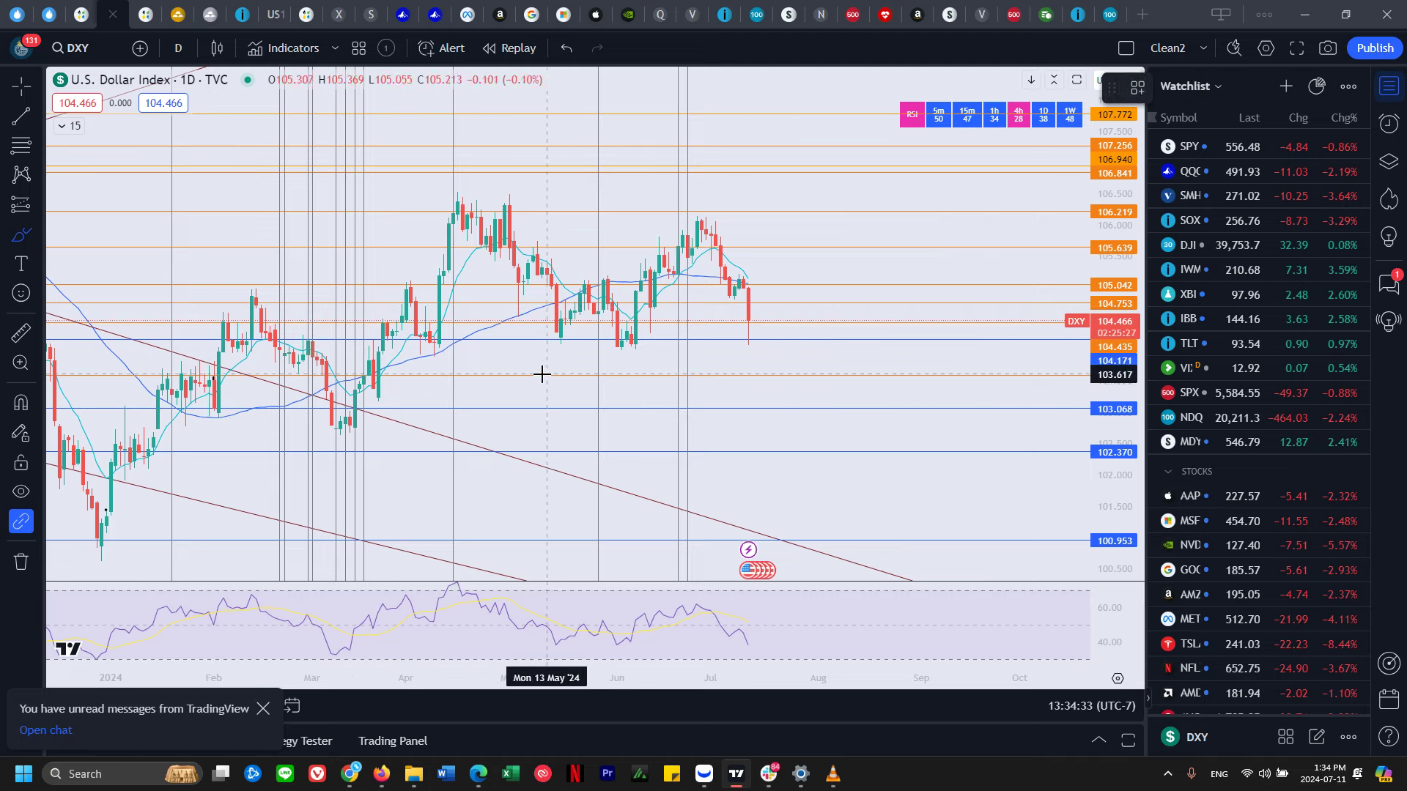
{"action": "scroll", "coordinate": [767, 358], "scroll_direction": "up", "scroll_amount": 1}
{"action": "scroll", "coordinate": [771, 365], "scroll_direction": "down", "scroll_amount": 2}
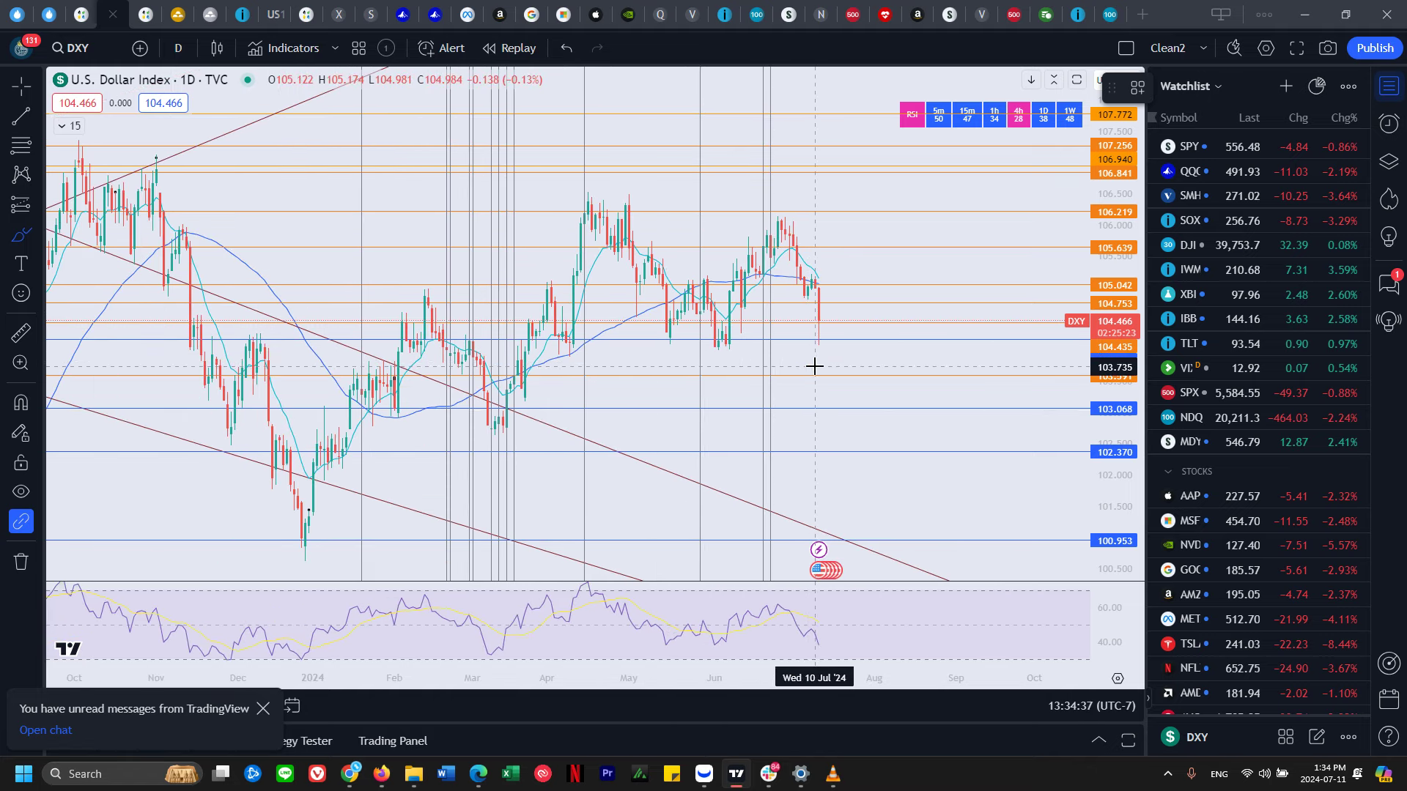
{"action": "scroll", "coordinate": [860, 367], "scroll_direction": "down", "scroll_amount": 1}
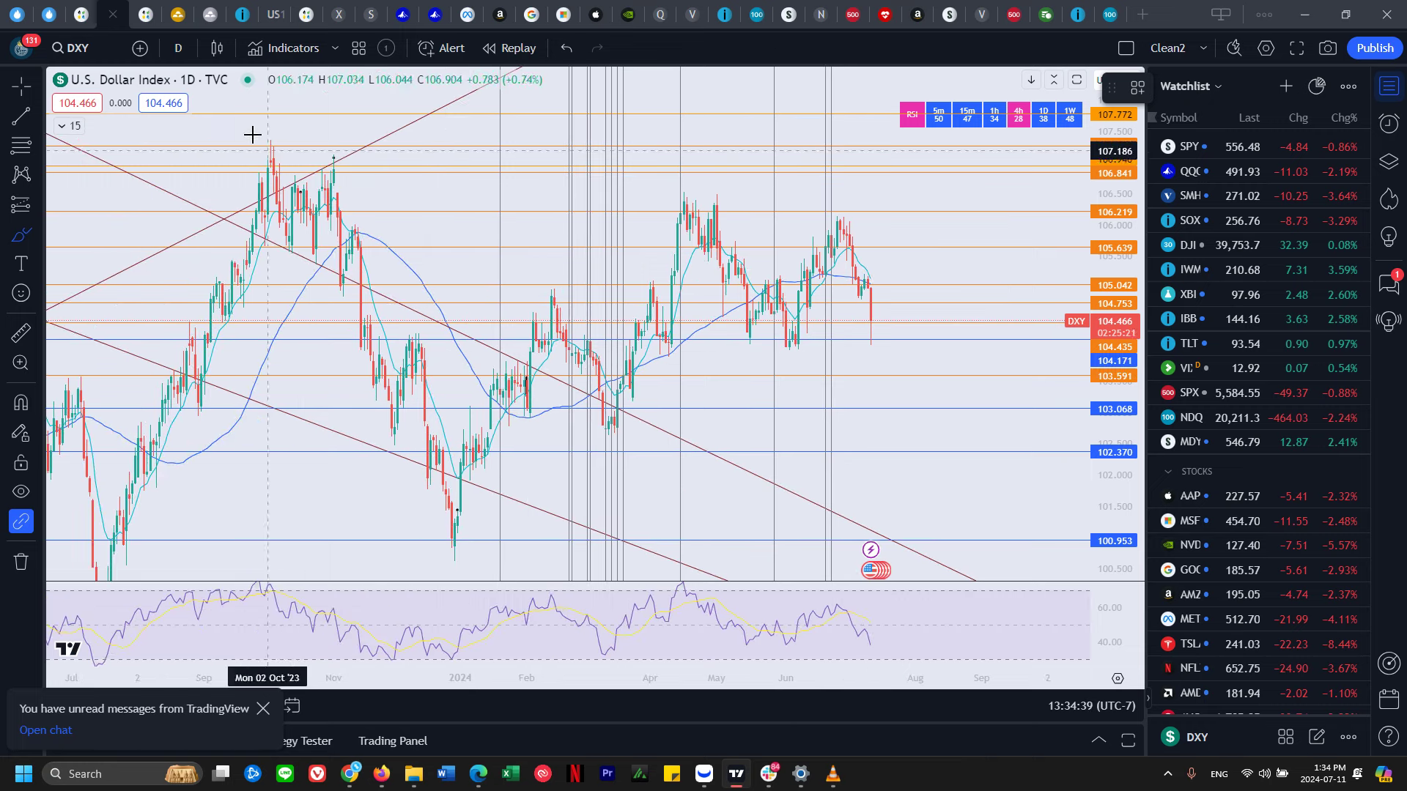
{"action": "left_click", "coordinate": [183, 52]}
{"action": "scroll", "coordinate": [253, 695], "scroll_direction": "down", "scroll_amount": 3}
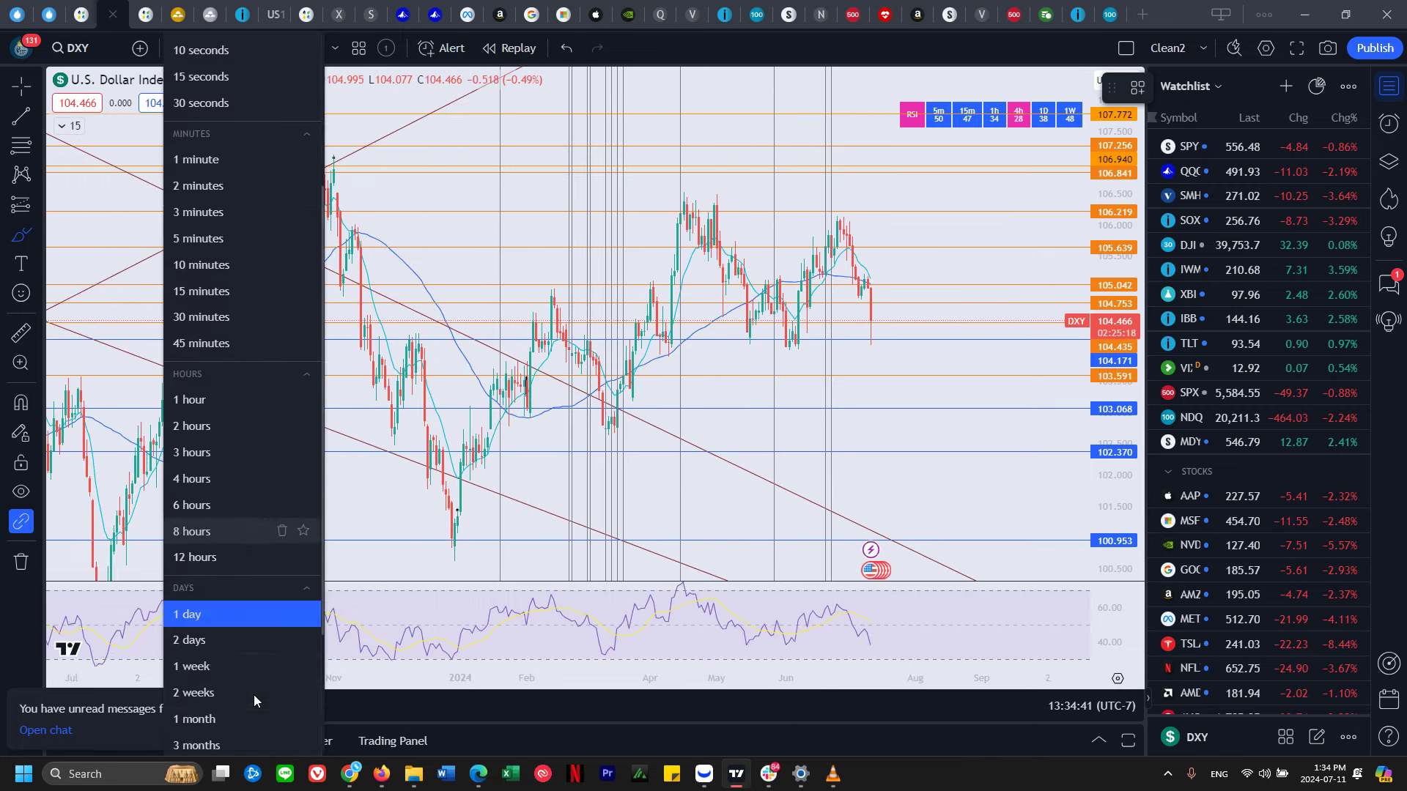
{"action": "left_click", "coordinate": [233, 674]}
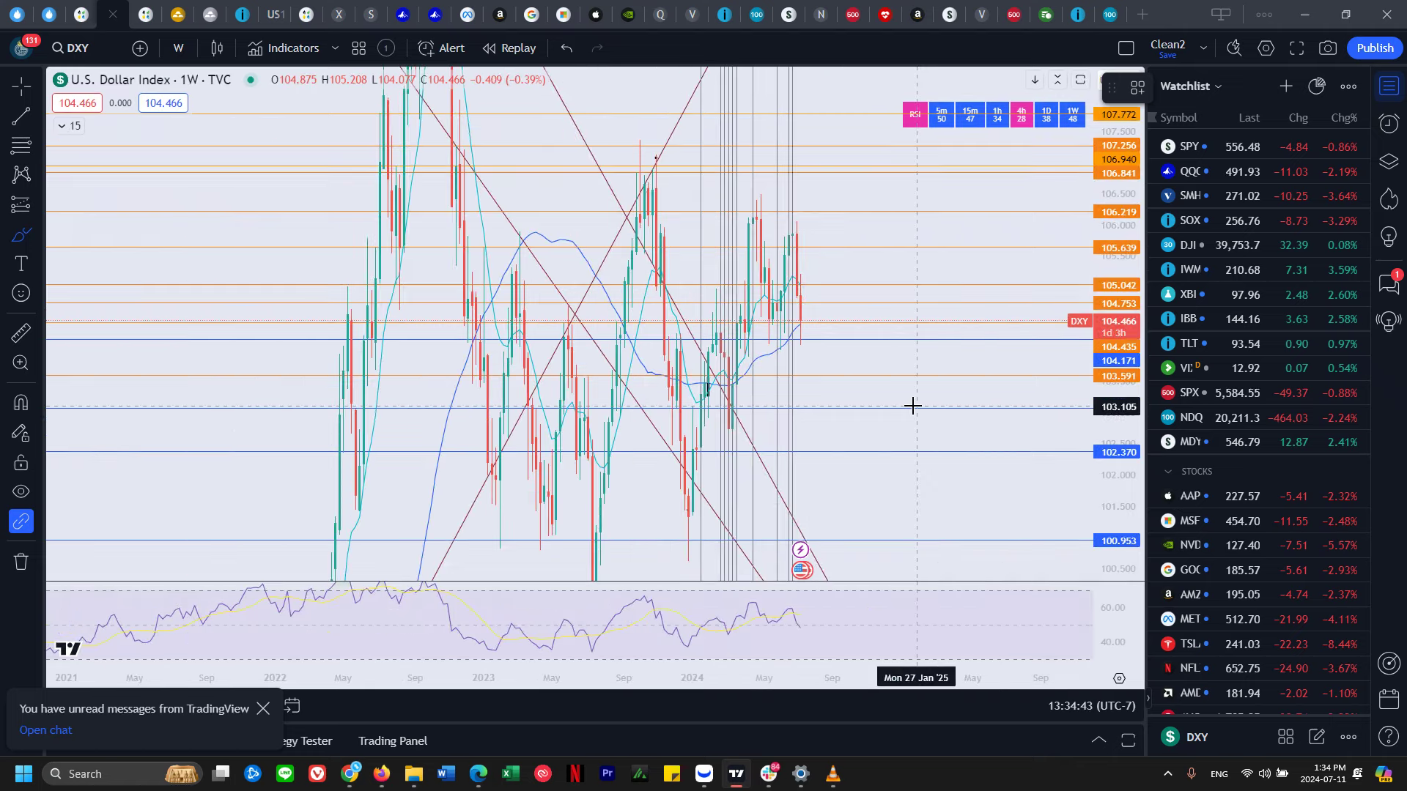
- Trace the weekly Dollar Index swings from the mid-2023 low to the latest candle with the Brush and underline the support around 104
{"action": "mouse_move", "coordinate": [487, 569]}
{"action": "left_mouse_down"}
{"action": "mouse_move", "coordinate": [557, 376]}
{"action": "mouse_move", "coordinate": [638, 374]}
{"action": "left_mouse_up"}
{"action": "mouse_move", "coordinate": [642, 325]}
{"action": "left_mouse_down"}
{"action": "mouse_move", "coordinate": [680, 213]}
{"action": "mouse_move", "coordinate": [694, 346]}
{"action": "mouse_move", "coordinate": [733, 232]}
{"action": "mouse_move", "coordinate": [676, 208]}
{"action": "mouse_move", "coordinate": [738, 228]}
{"action": "mouse_move", "coordinate": [745, 342]}
{"action": "mouse_move", "coordinate": [705, 348]}
{"action": "mouse_move", "coordinate": [741, 342]}
{"action": "left_mouse_up"}
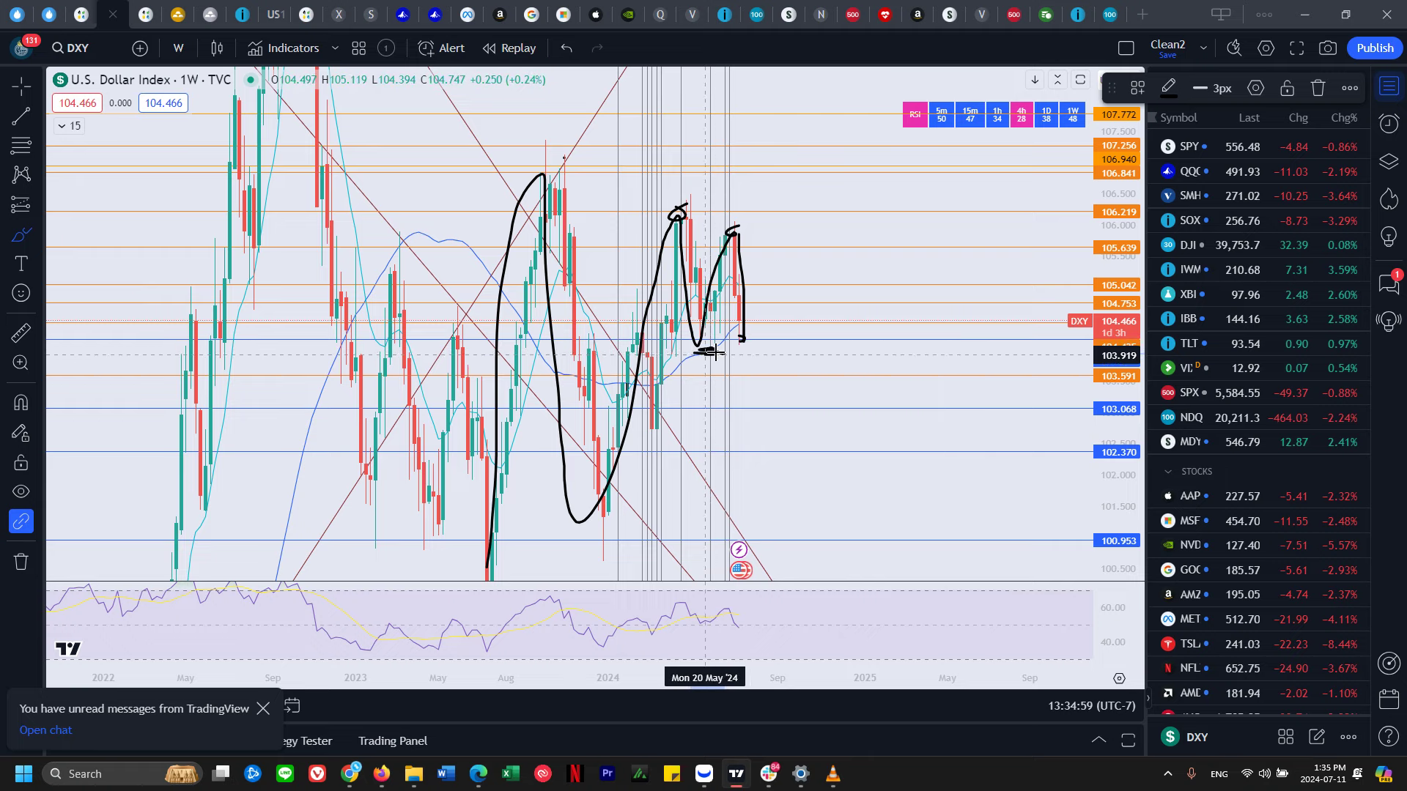
{"action": "left_click", "coordinate": [715, 353]}
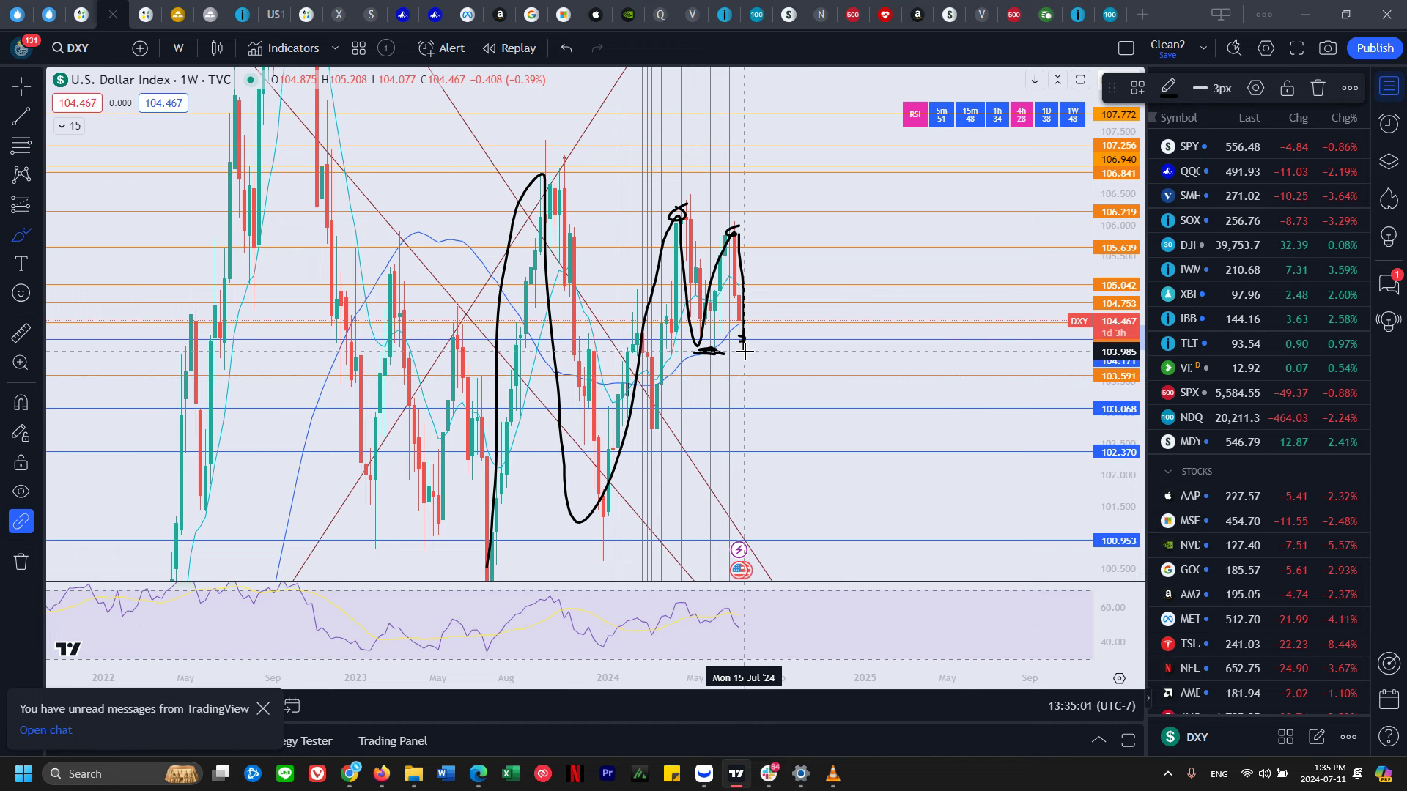
- Brush a projected rebound from the latest low to about 105.3 and two converging trendlines enclosing the swings since mid-2023
{"action": "left_click_drag", "start_coordinate": [744, 342], "coordinate": [758, 291]}
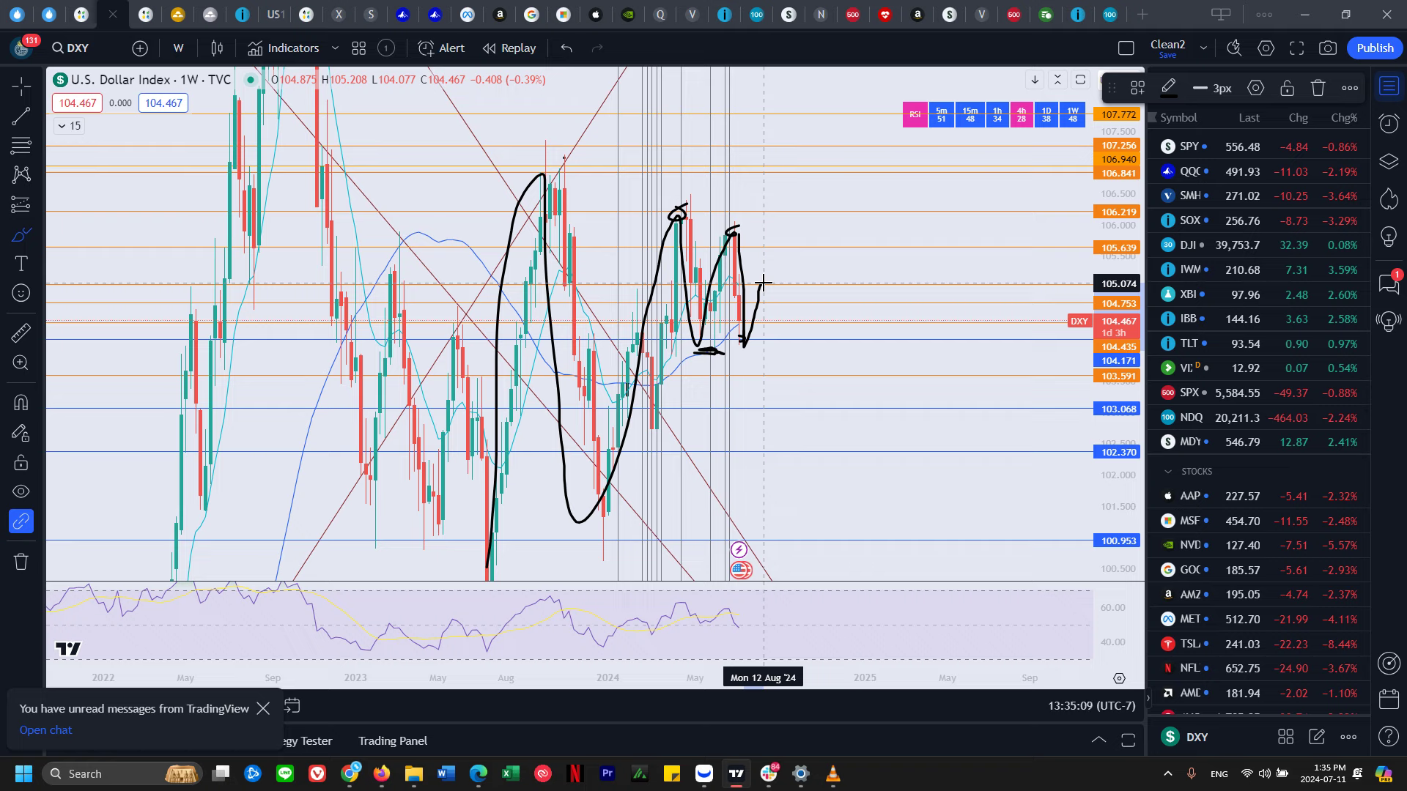
{"action": "left_click_drag", "start_coordinate": [763, 283], "coordinate": [767, 264]}
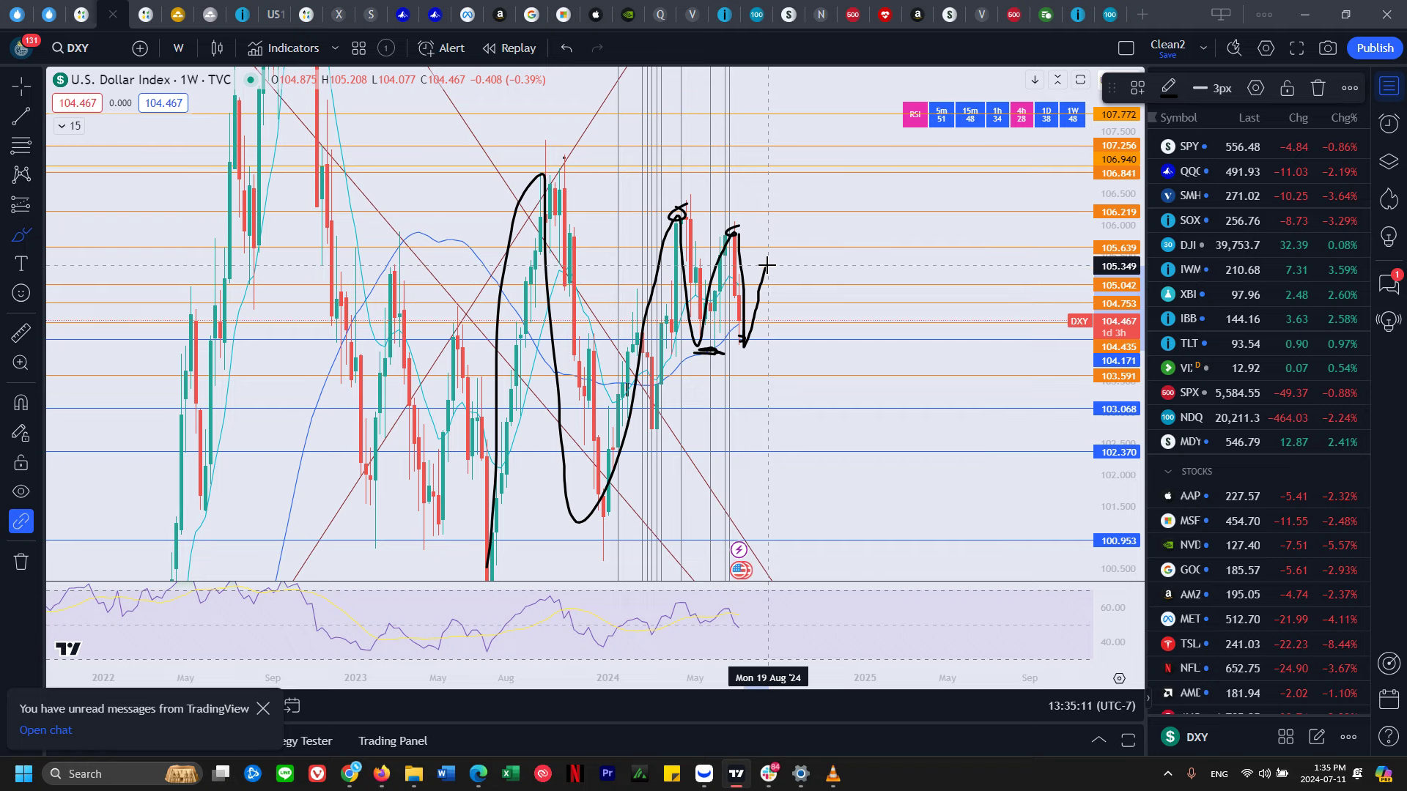
{"action": "left_click_drag", "start_coordinate": [501, 570], "coordinate": [855, 265]}
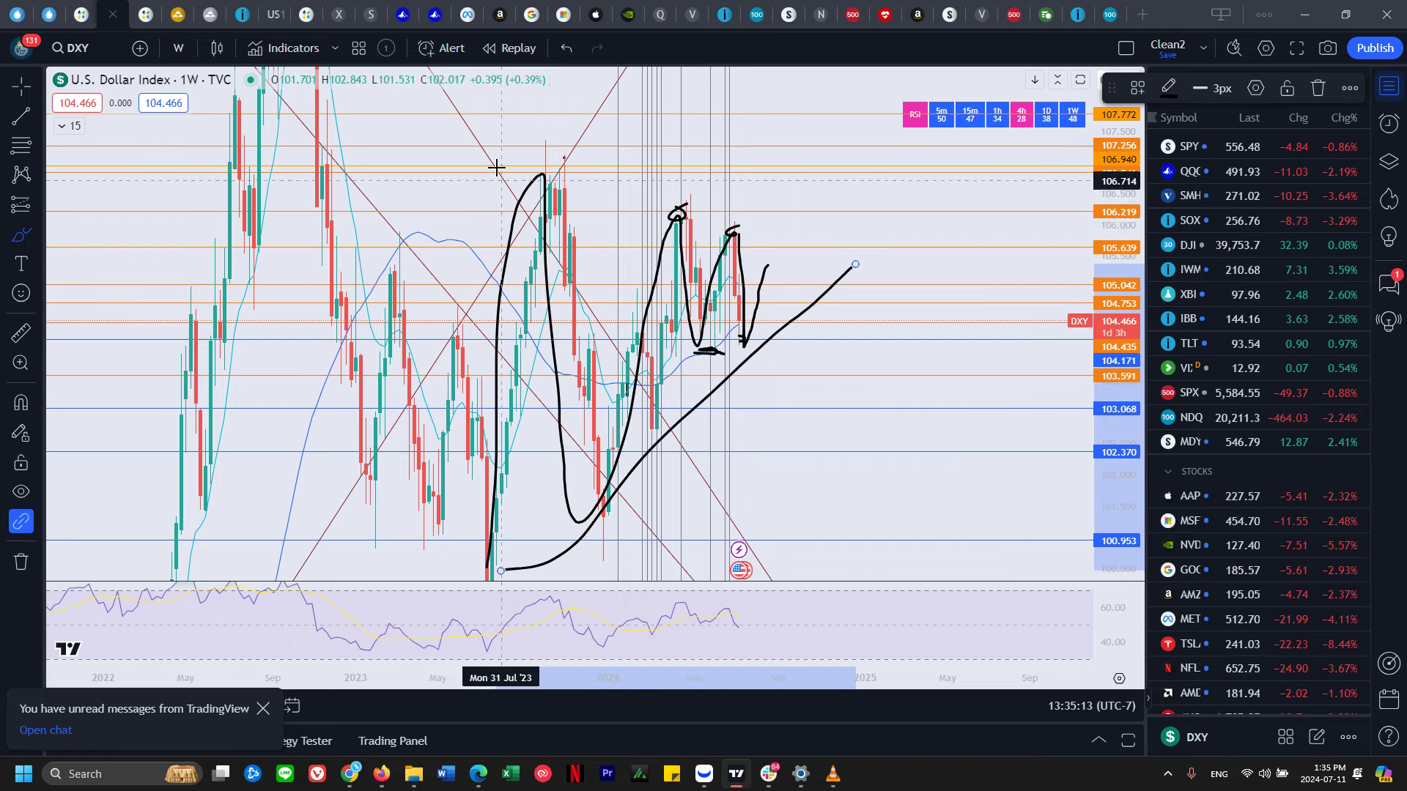
{"action": "left_click_drag", "start_coordinate": [500, 161], "coordinate": [836, 281]}
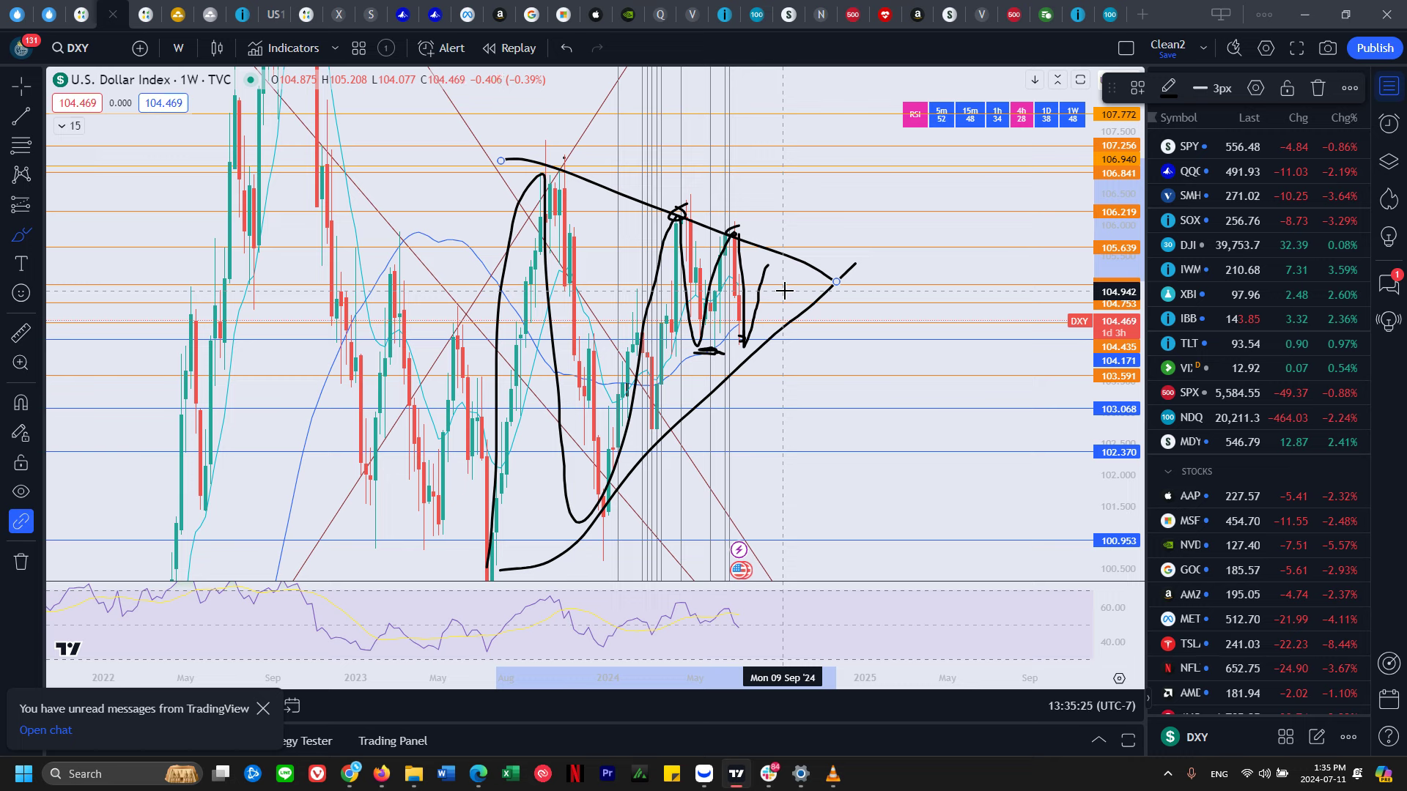
- Undo all the brush strokes on the weekly Dollar Index chart
{"action": "key", "text": "ctrl+z"}
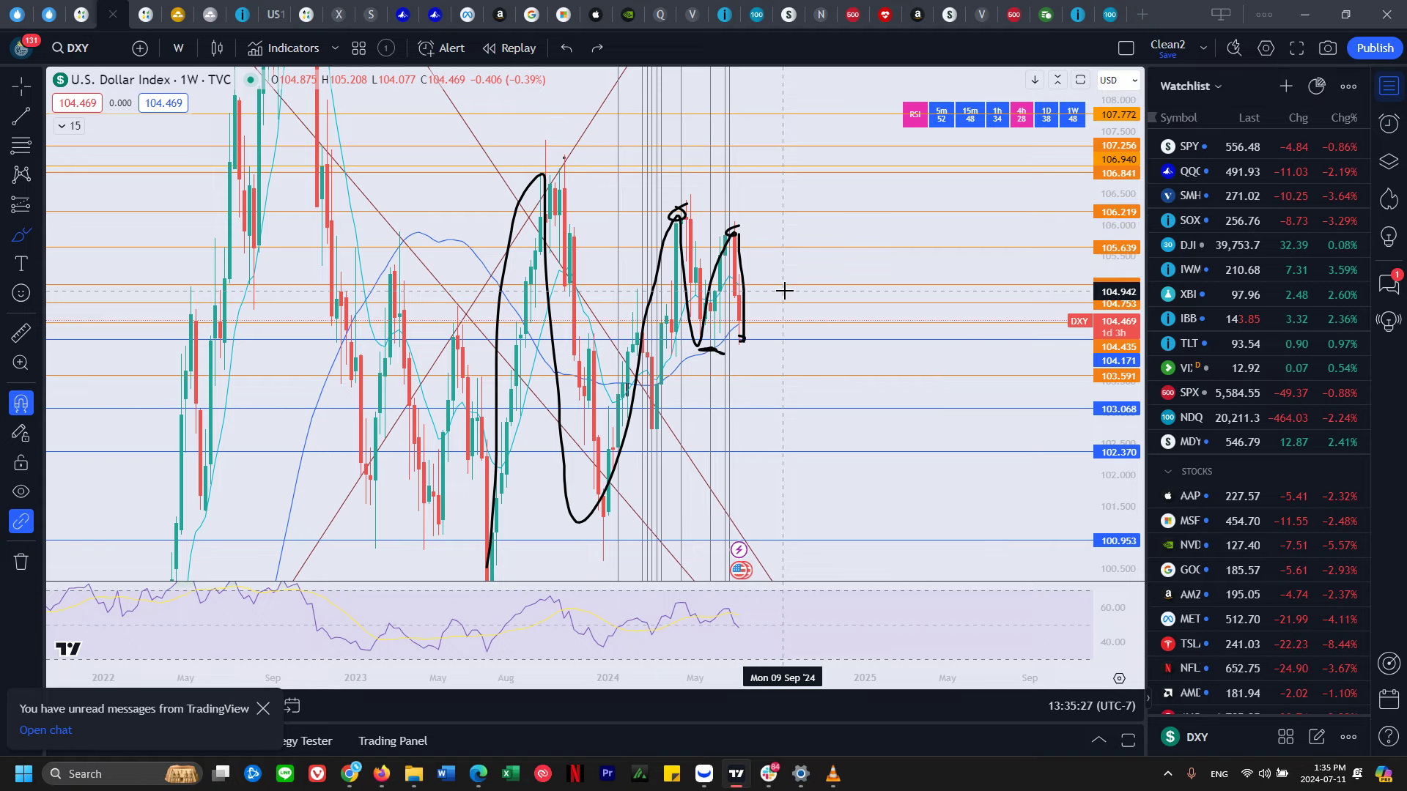
{"action": "key", "text": "ctrl+z"}
{"action": "key", "text": "ctrl+z"}
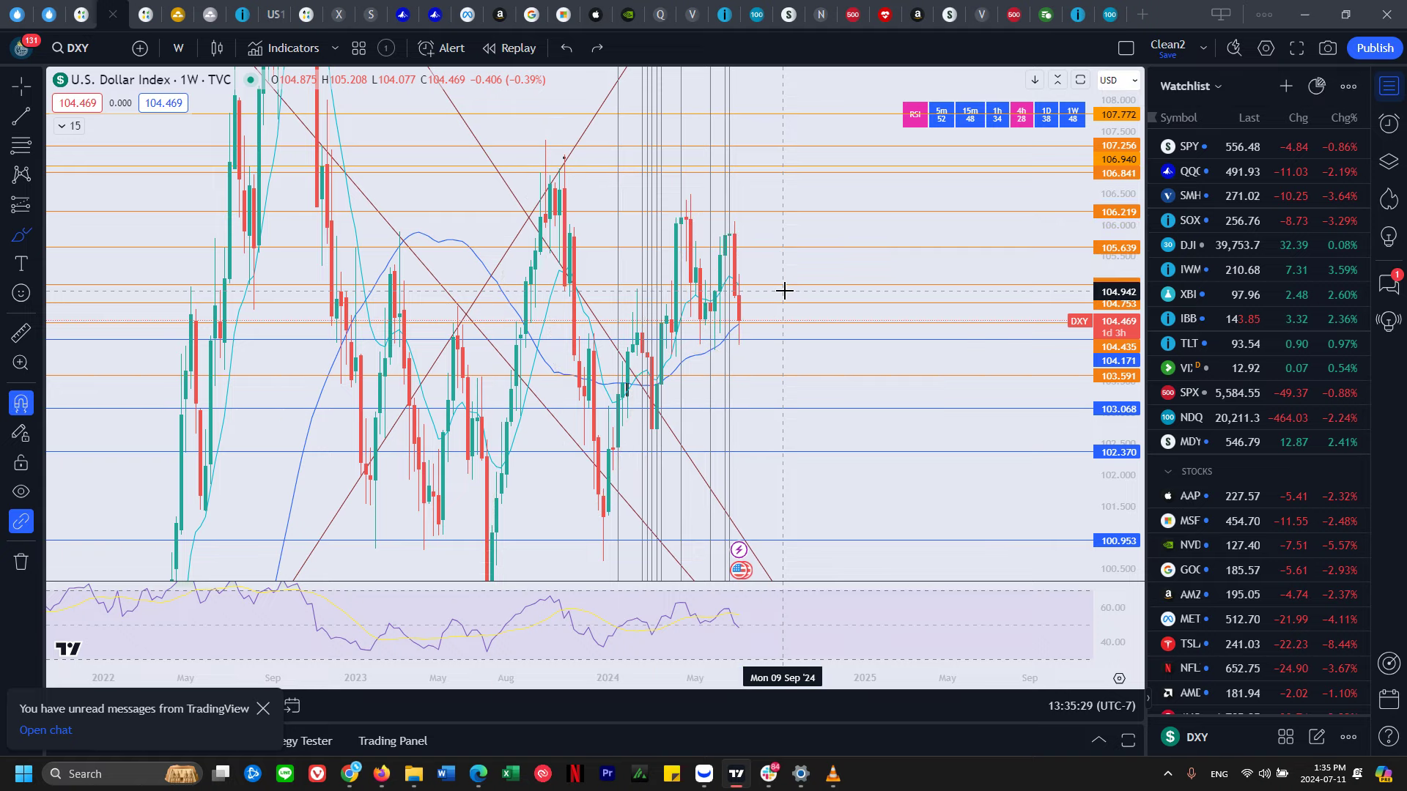
- Switch to the United States Oil Fund chart and set its interval to 1 day
{"action": "key", "text": "ctrl+Tab"}
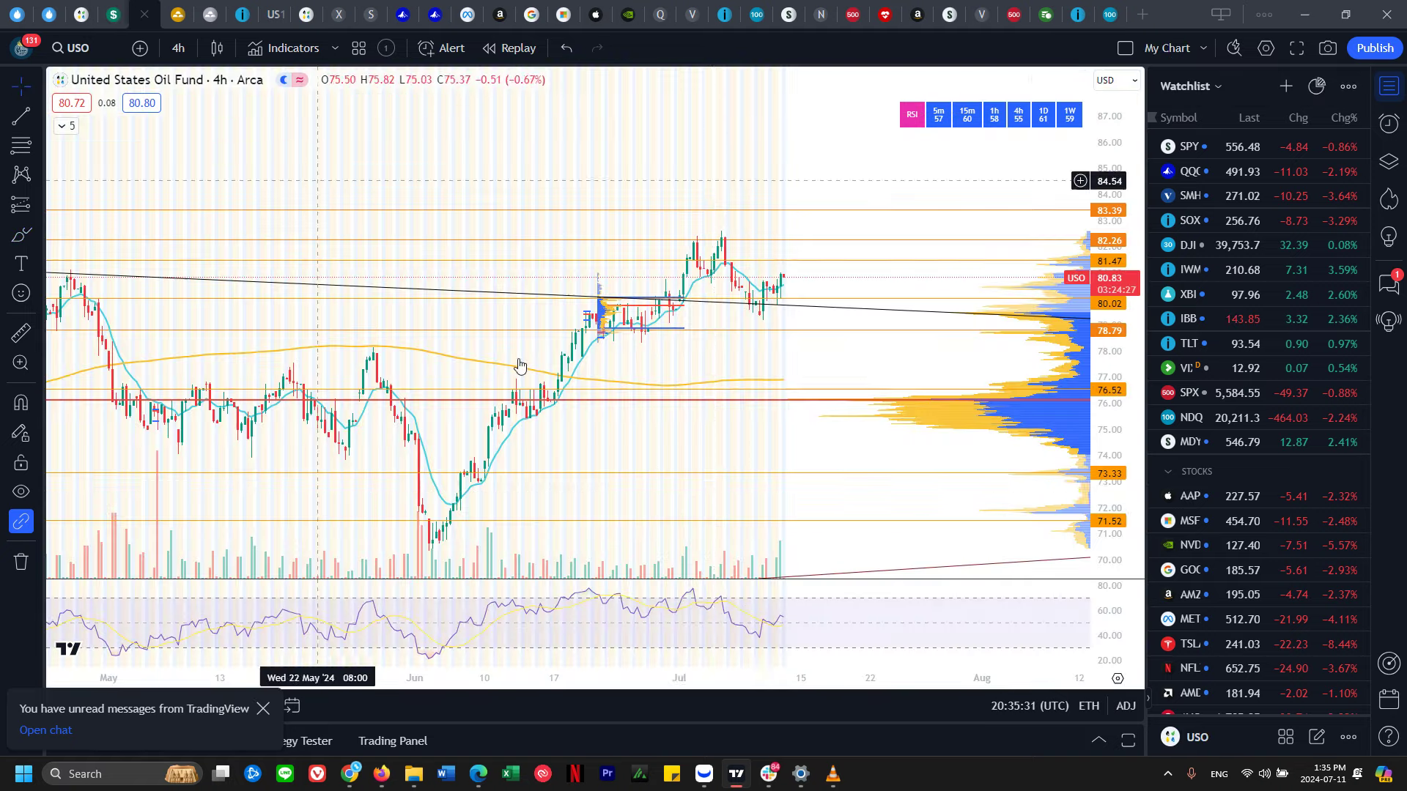
{"action": "left_click", "coordinate": [178, 48]}
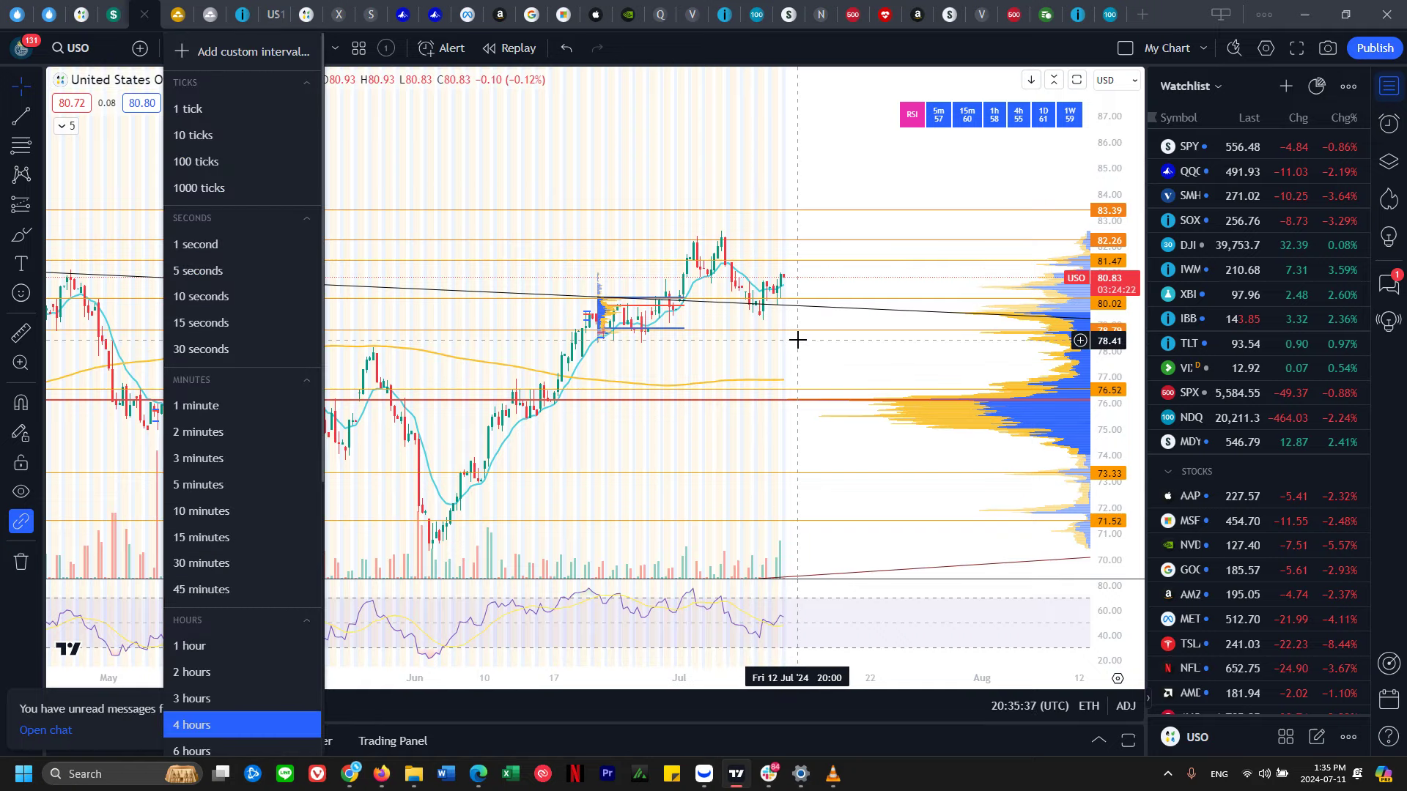
{"action": "scroll", "coordinate": [806, 344], "scroll_direction": "down", "scroll_amount": 4}
{"action": "left_click", "coordinate": [180, 49]}
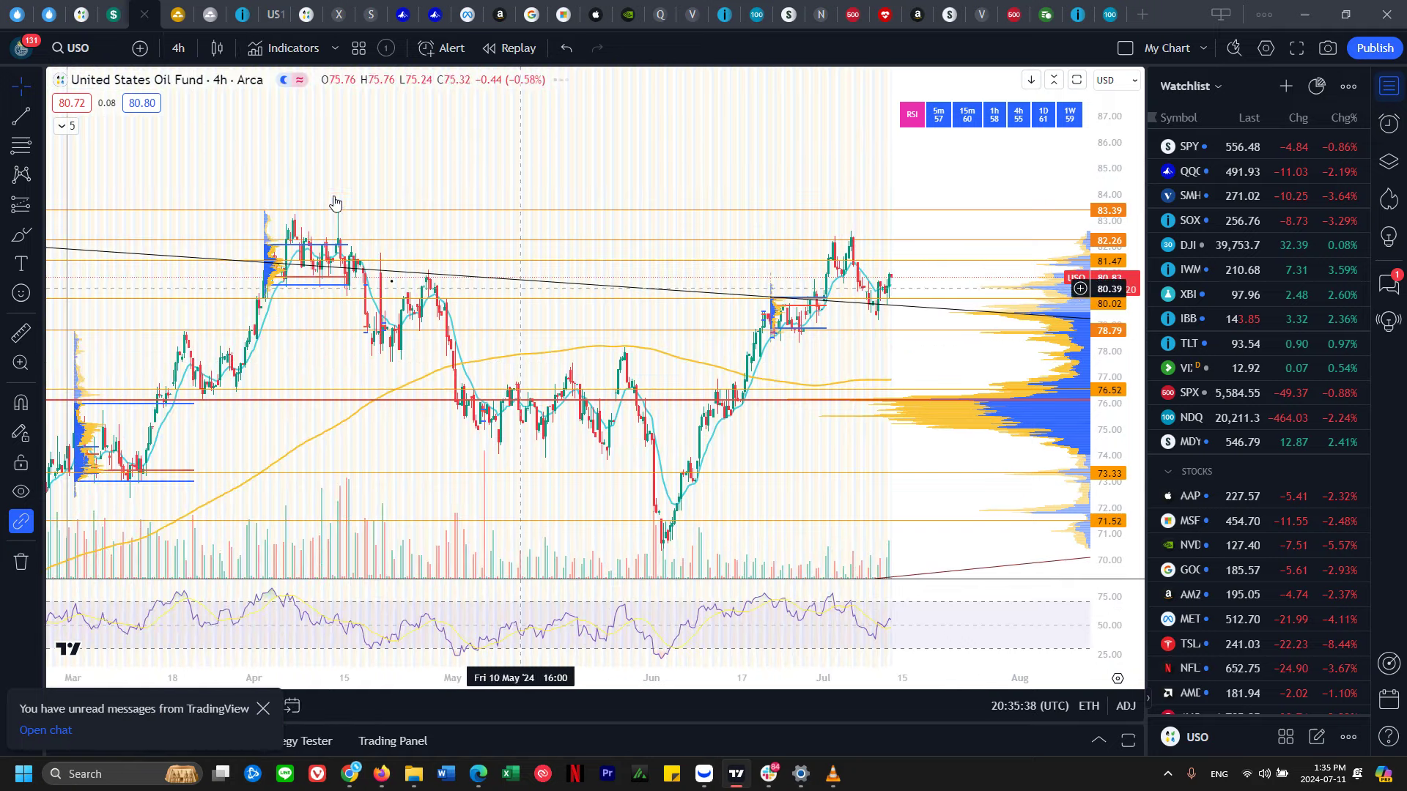
{"action": "left_click", "coordinate": [182, 51]}
{"action": "scroll", "coordinate": [235, 629], "scroll_direction": "down", "scroll_amount": 3}
{"action": "left_click", "coordinate": [242, 622]}
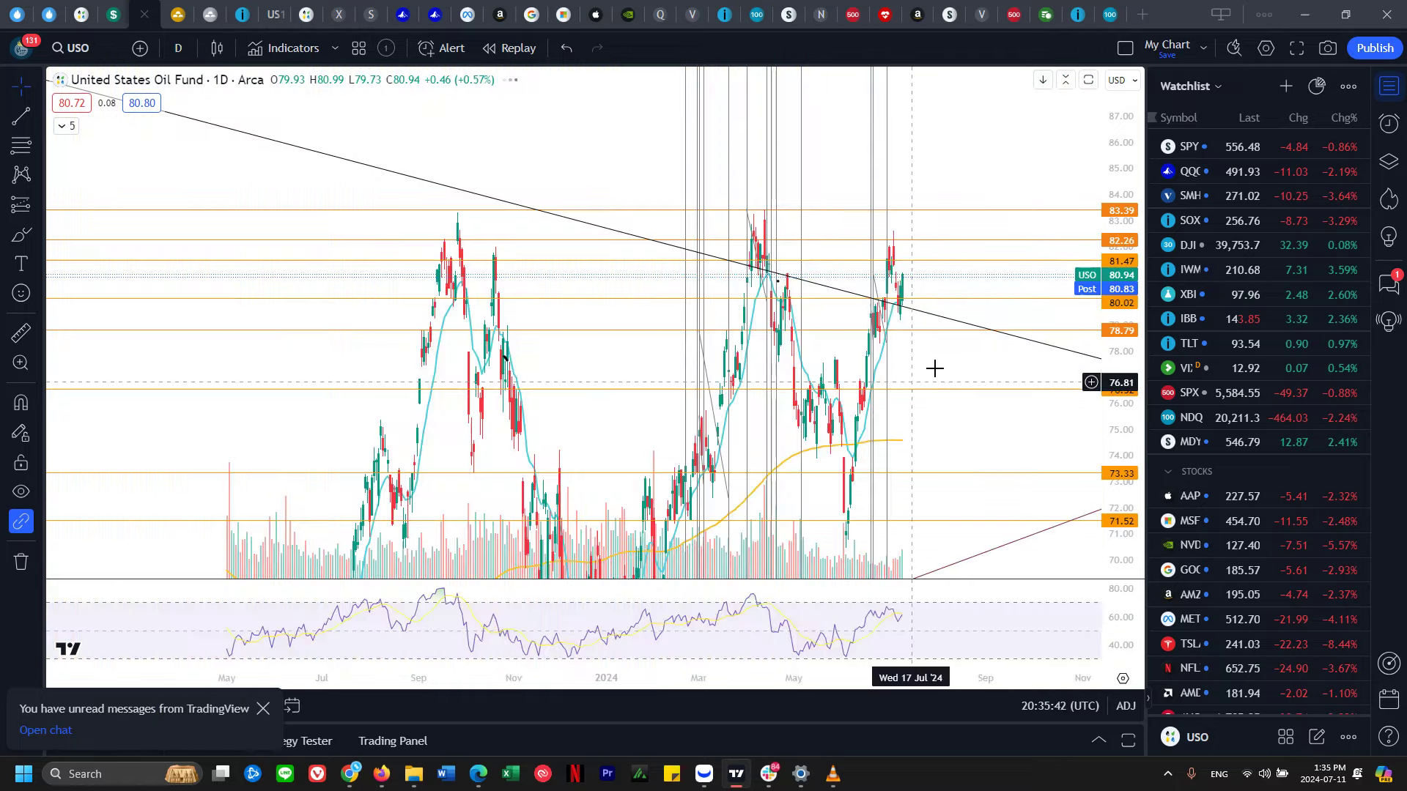
- Circle the 2019, 2020, 2022 and 2023 USO peaks along the long descending trendline with the Brush
{"action": "scroll", "coordinate": [854, 377], "scroll_direction": "down", "scroll_amount": 3}
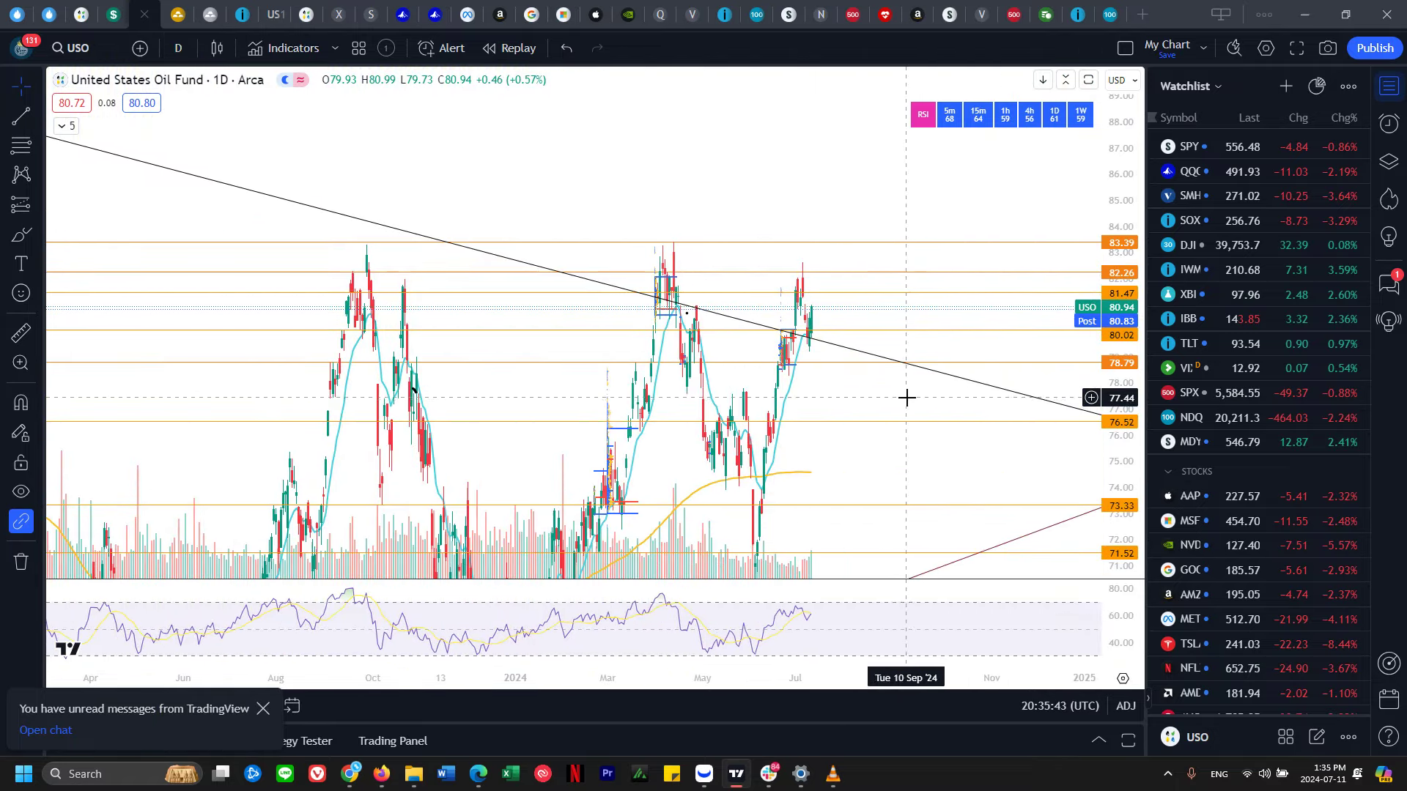
{"action": "scroll", "coordinate": [906, 398], "scroll_direction": "down", "scroll_amount": 5}
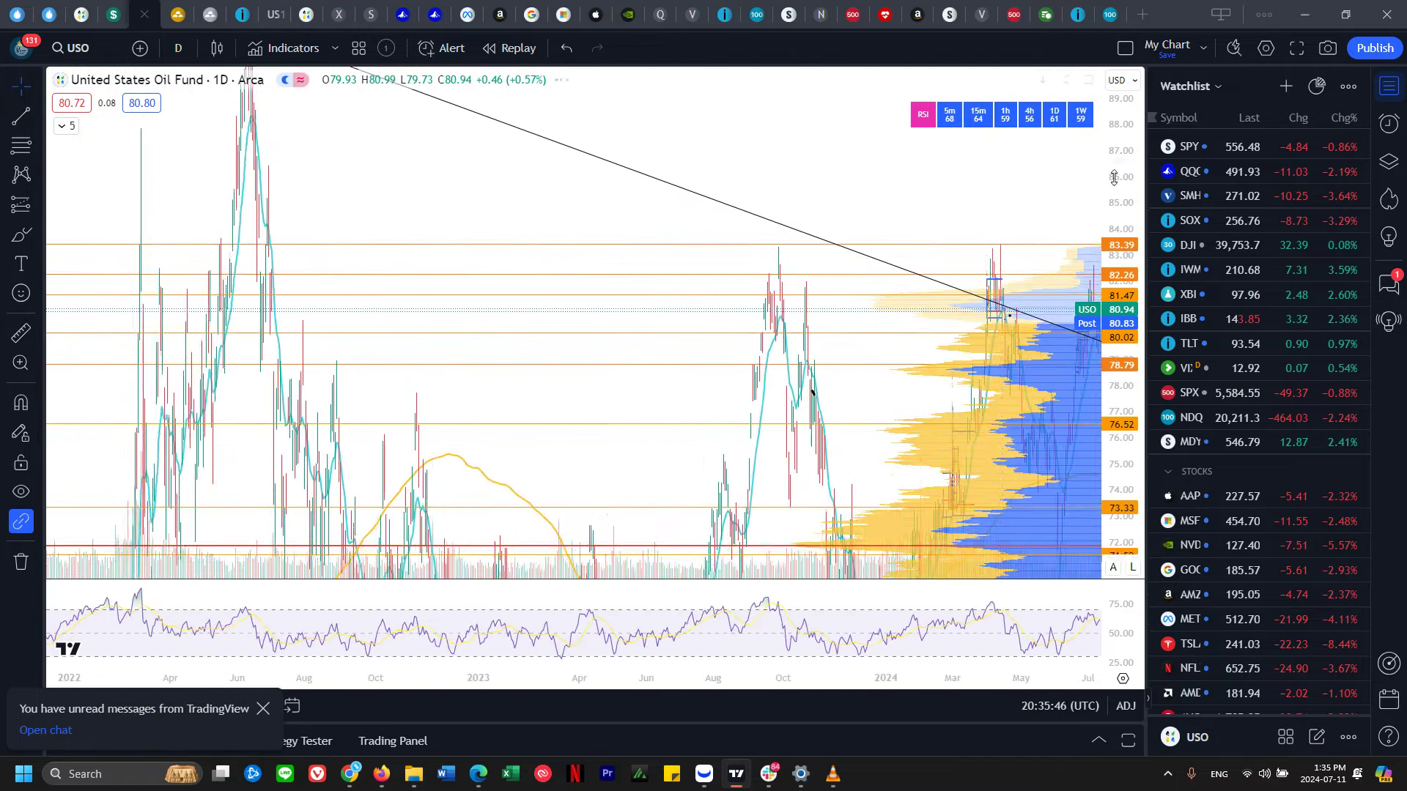
{"action": "left_click_drag", "start_coordinate": [1114, 178], "coordinate": [1114, 407]}
{"action": "left_click_drag", "start_coordinate": [1111, 188], "coordinate": [1111, 326]}
{"action": "scroll", "coordinate": [722, 183], "scroll_direction": "down", "scroll_amount": 1}
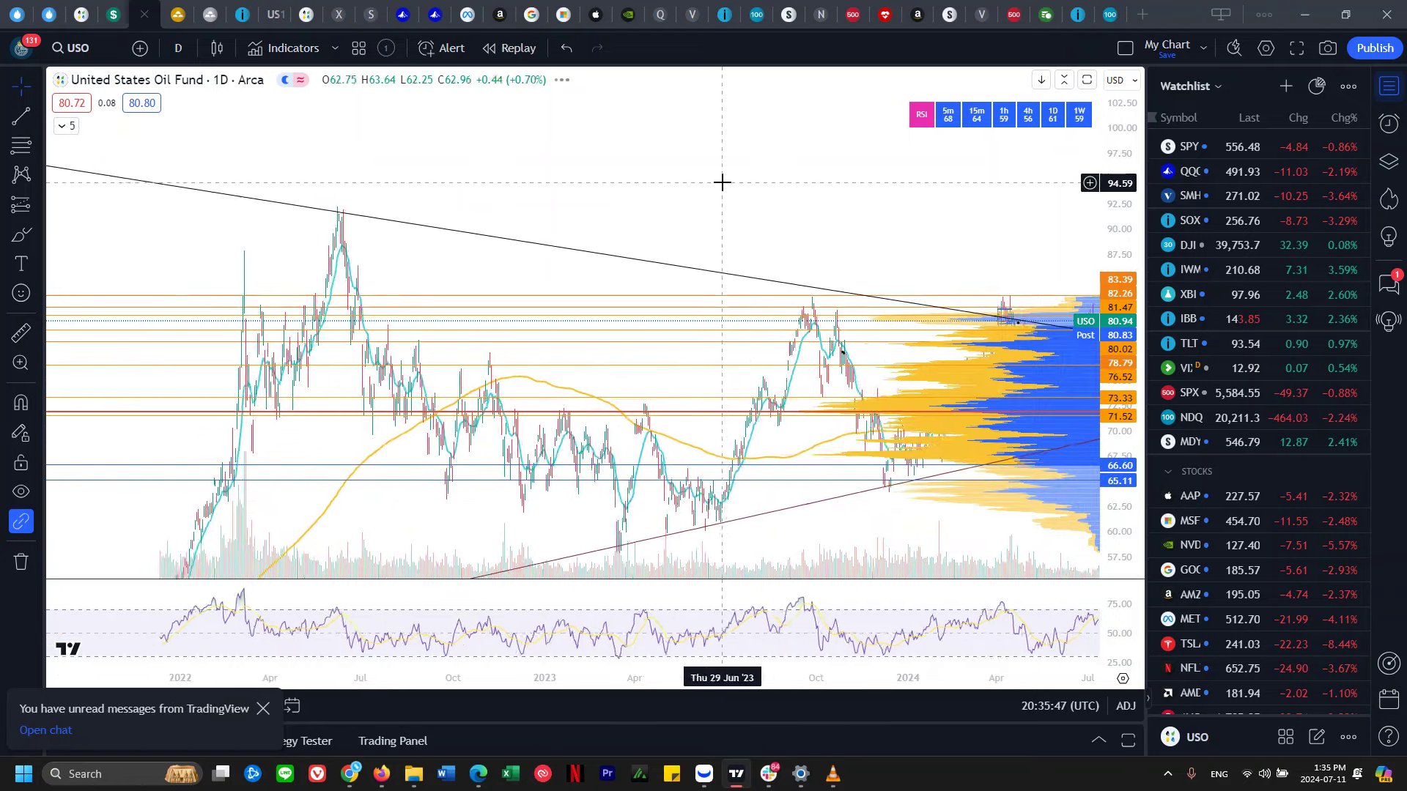
{"action": "scroll", "coordinate": [722, 183], "scroll_direction": "down", "scroll_amount": 2}
{"action": "left_click", "coordinate": [21, 235]}
{"action": "scroll", "coordinate": [318, 230], "scroll_direction": "up", "scroll_amount": 1}
{"action": "scroll", "coordinate": [320, 229], "scroll_direction": "down", "scroll_amount": 2}
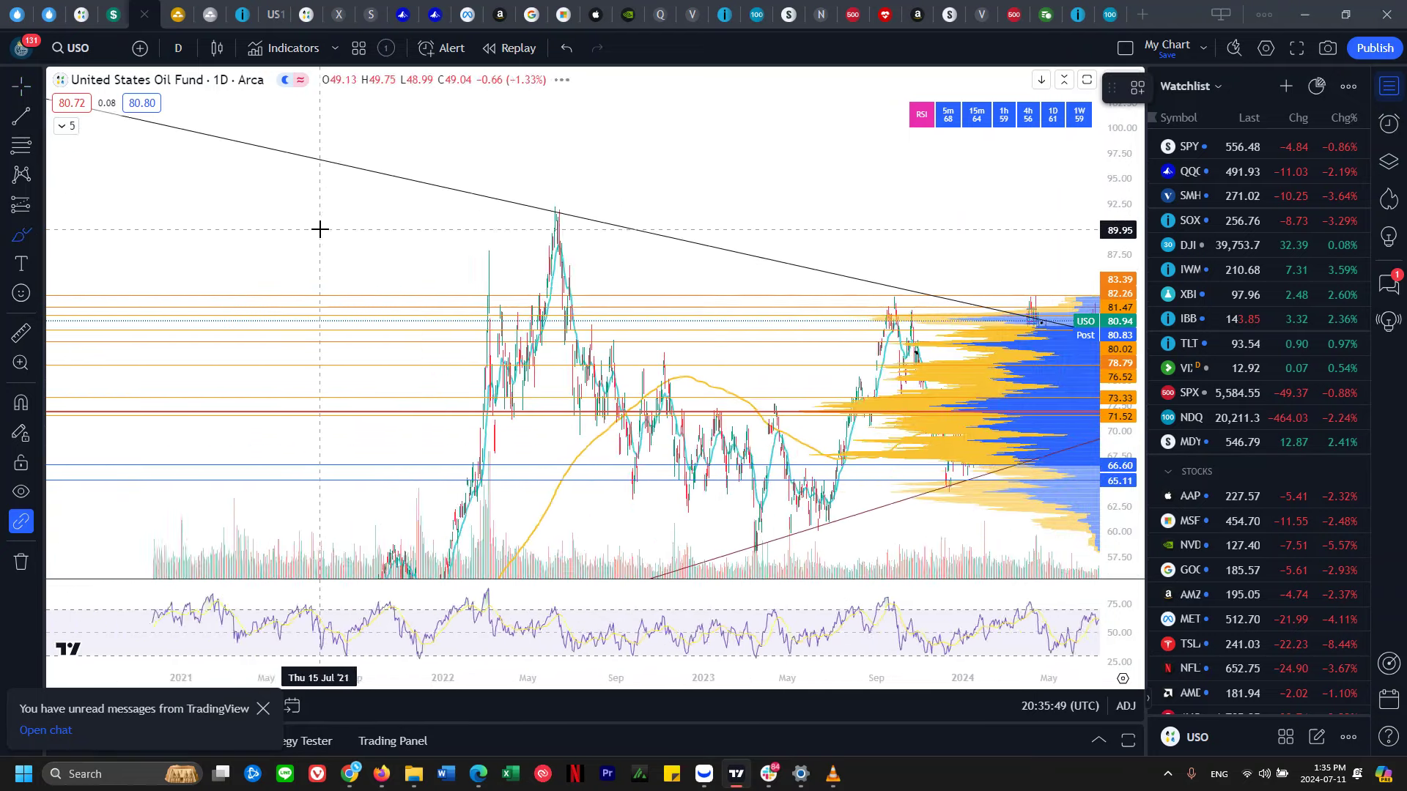
{"action": "scroll", "coordinate": [320, 229], "scroll_direction": "down", "scroll_amount": 2}
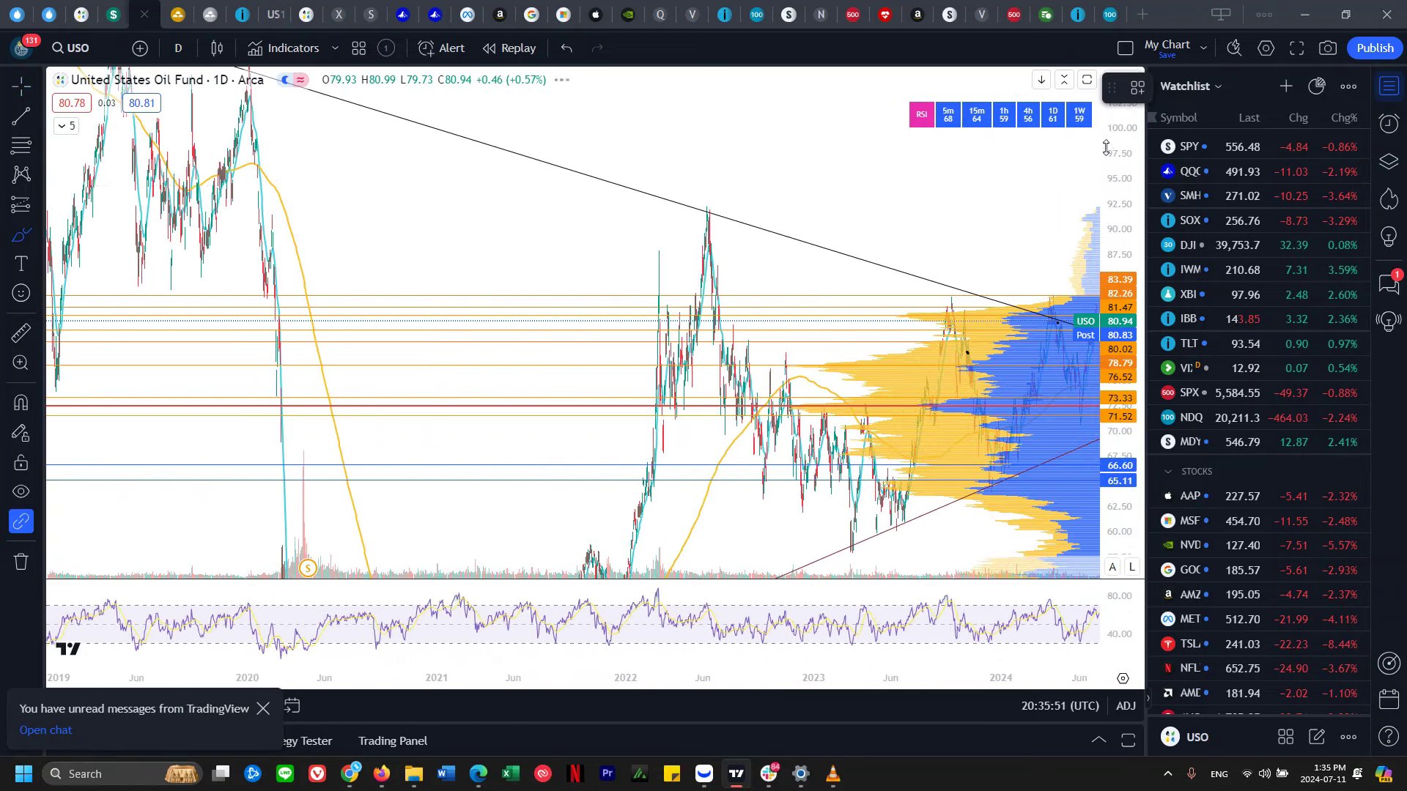
{"action": "left_click_drag", "start_coordinate": [101, 161], "coordinate": [118, 149]}
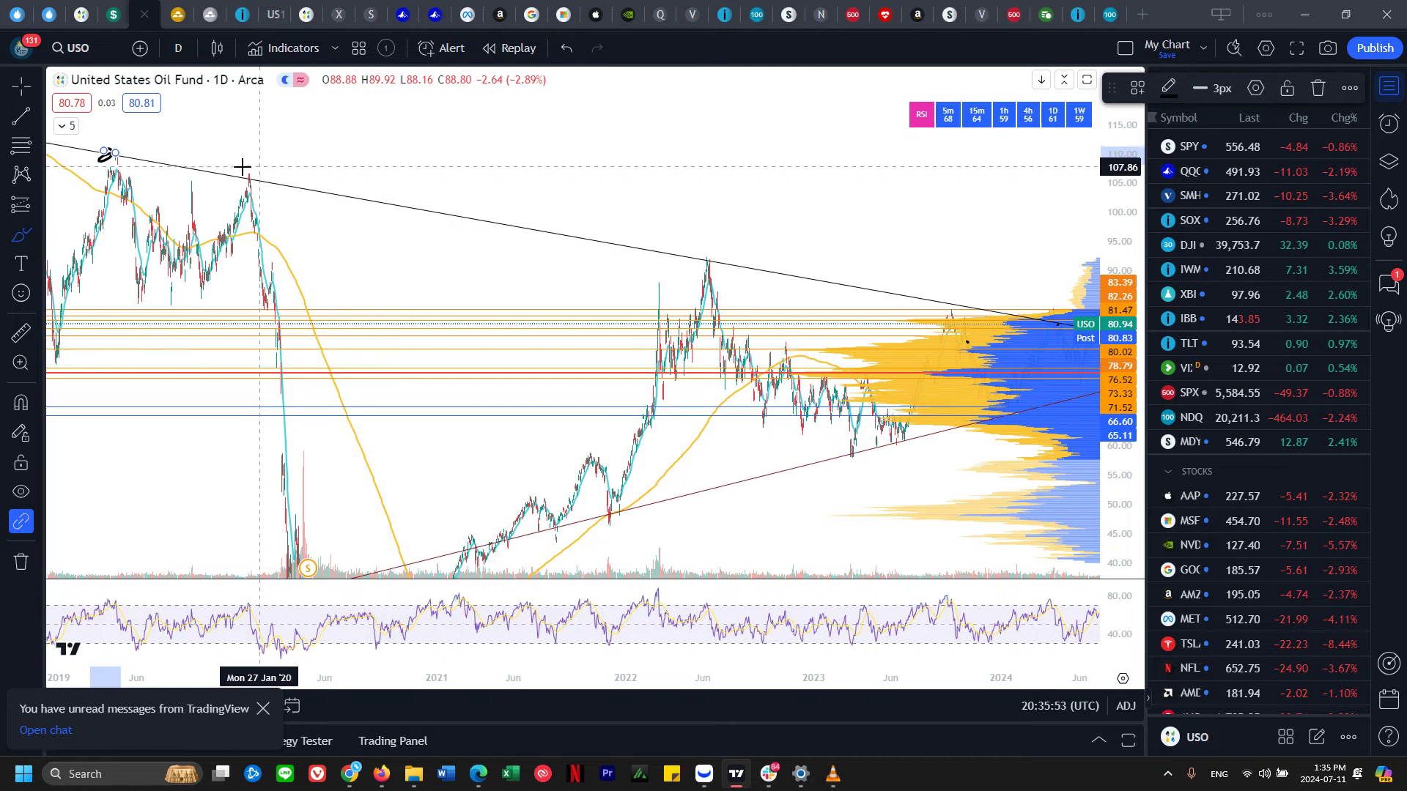
{"action": "left_click_drag", "start_coordinate": [247, 168], "coordinate": [254, 168]}
{"action": "left_click_drag", "start_coordinate": [663, 250], "coordinate": [697, 258]}
{"action": "left_click_drag", "start_coordinate": [929, 303], "coordinate": [959, 307]}
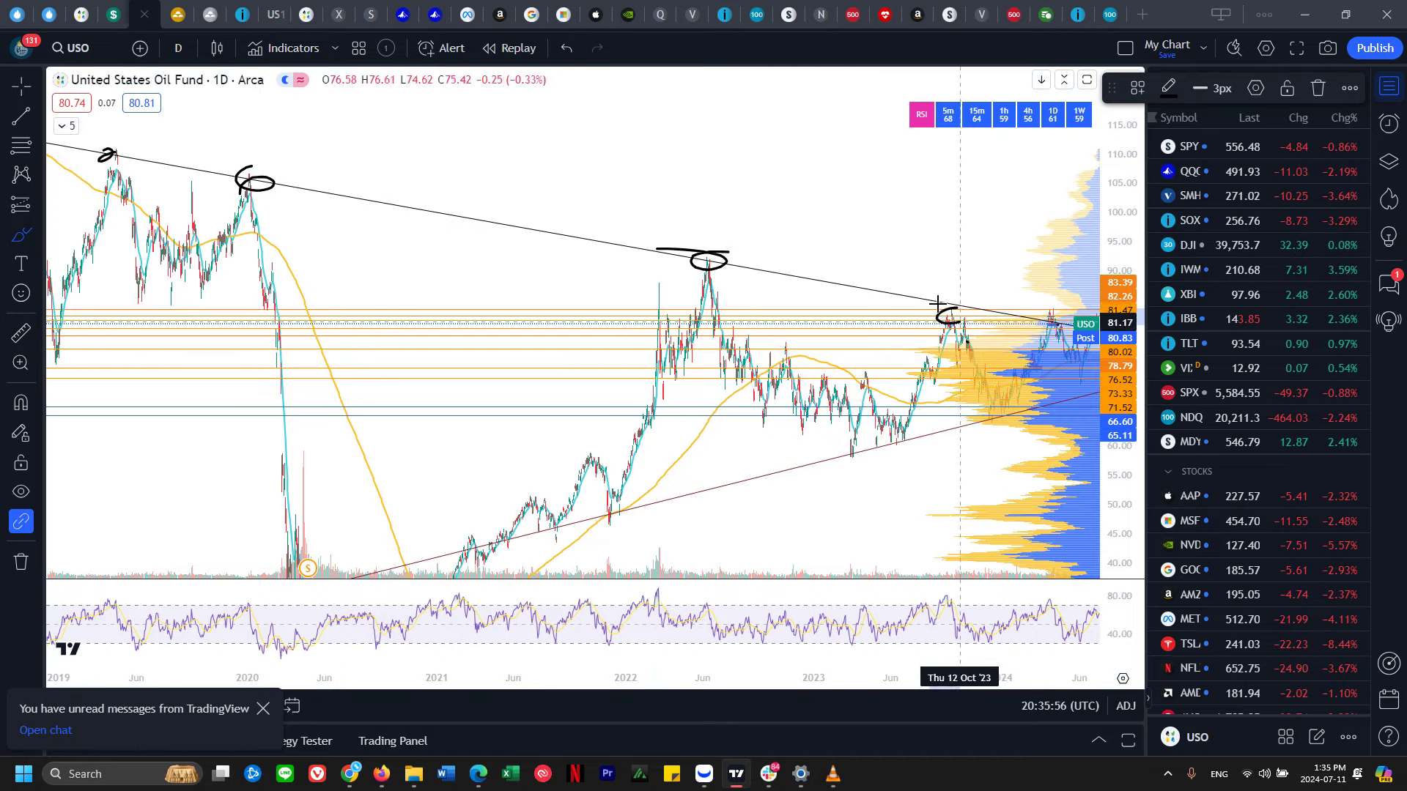
- Undo the brush marks on the USO peaks and return to the cursor tool
{"action": "scroll", "coordinate": [1055, 294], "scroll_direction": "up", "scroll_amount": 5}
{"action": "scroll", "coordinate": [1061, 291], "scroll_direction": "up", "scroll_amount": 2}
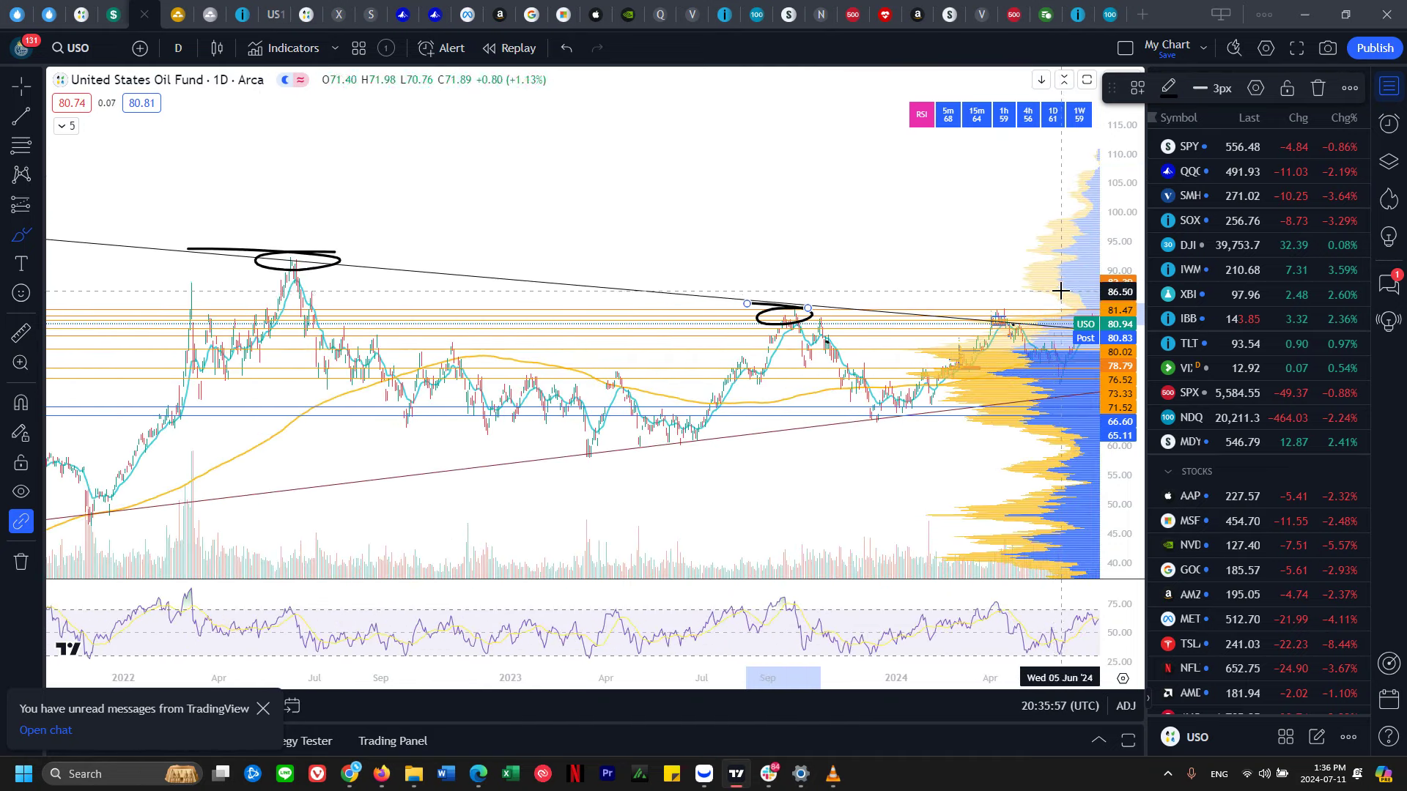
{"action": "key", "text": "ctrl+z"}
{"action": "key", "text": "ctrl+z"}
{"action": "key", "text": "ctrl+z"}
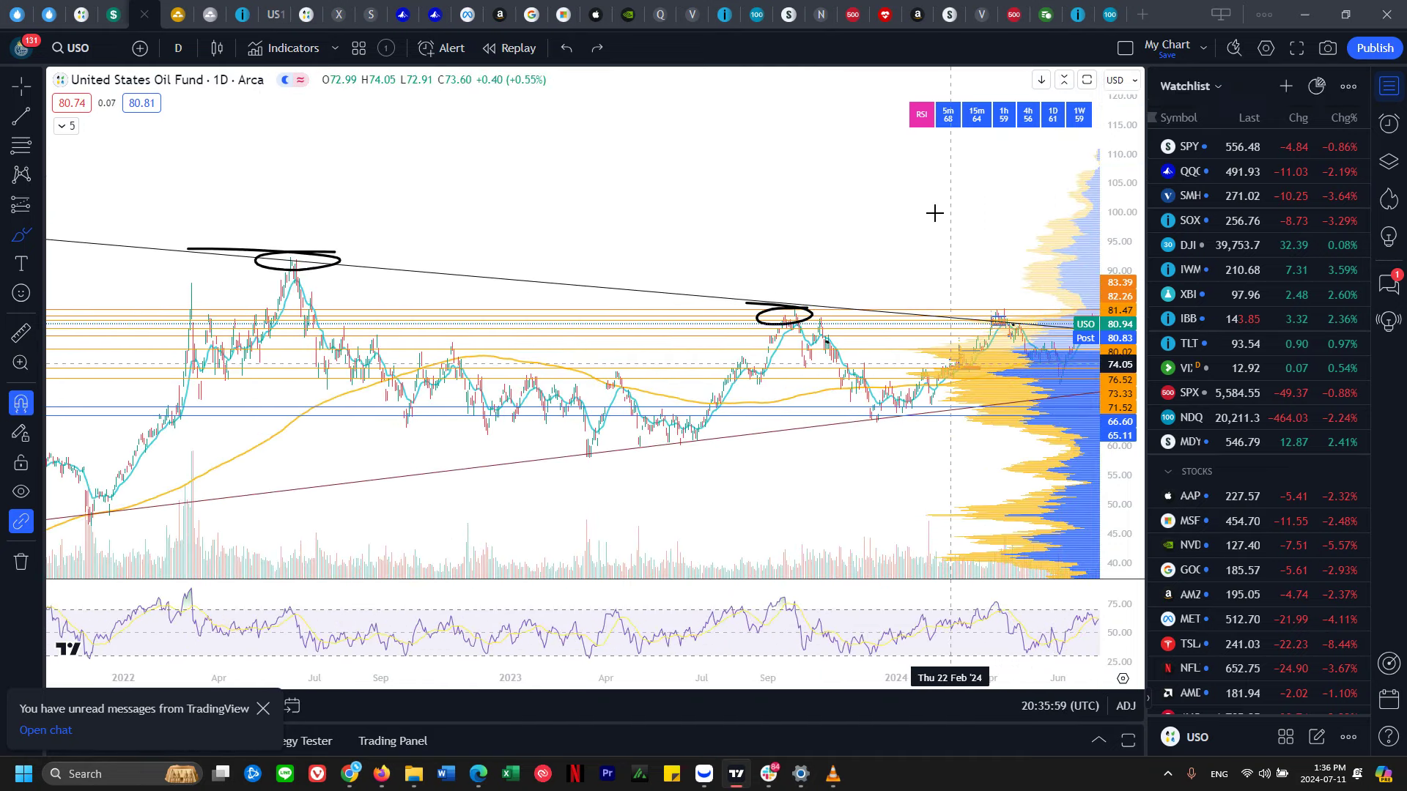
{"action": "left_click", "coordinate": [21, 86]}
- Brush over the descending trendline near the latest USO candles and trace the recent rise above it and the pullback to it
{"action": "scroll", "coordinate": [669, 289], "scroll_direction": "up", "scroll_amount": 5}
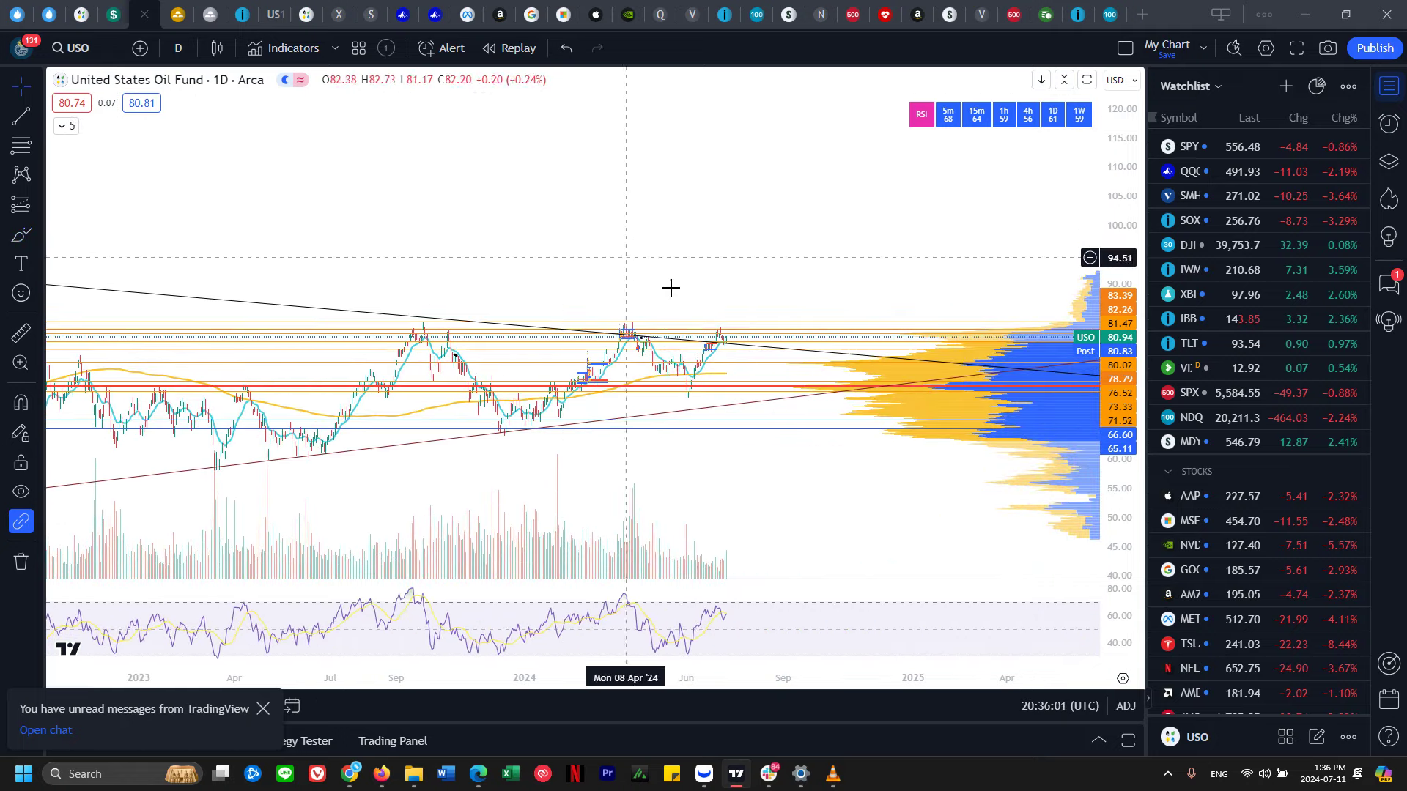
{"action": "scroll", "coordinate": [662, 252], "scroll_direction": "up", "scroll_amount": 5}
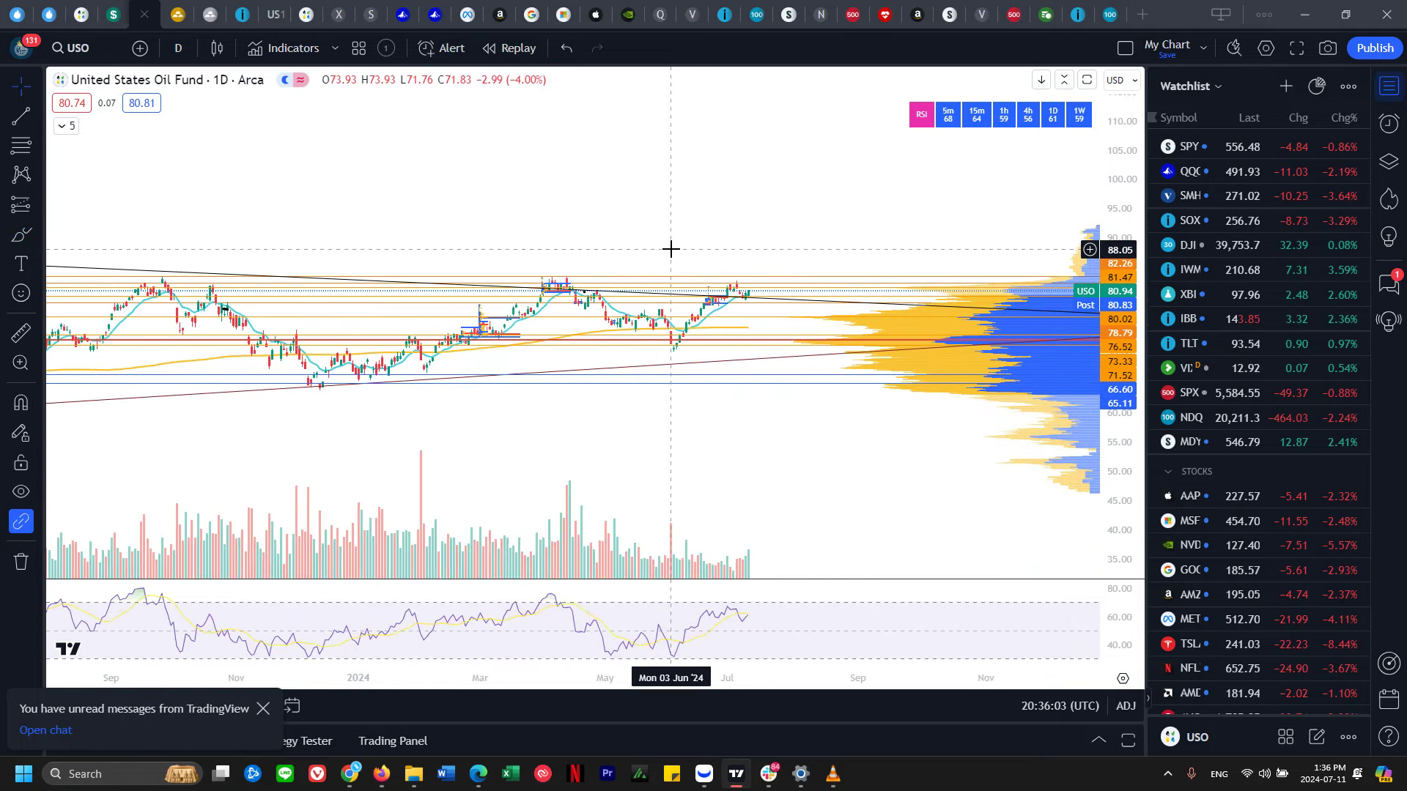
{"action": "scroll", "coordinate": [671, 249], "scroll_direction": "down", "scroll_amount": 2}
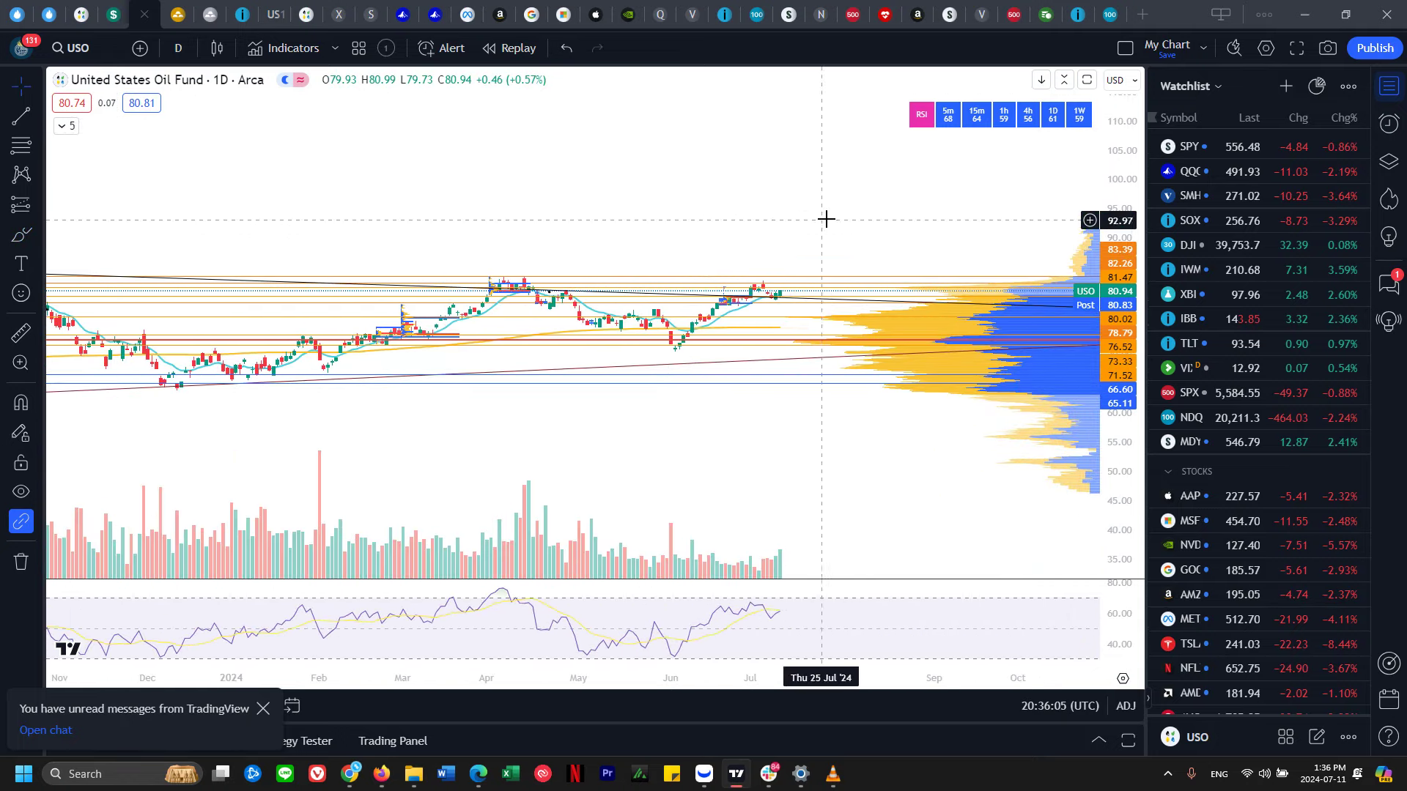
{"action": "left_click_drag", "start_coordinate": [826, 219], "coordinate": [788, 218]}
{"action": "left_click_drag", "start_coordinate": [1119, 476], "coordinate": [1119, 110]}
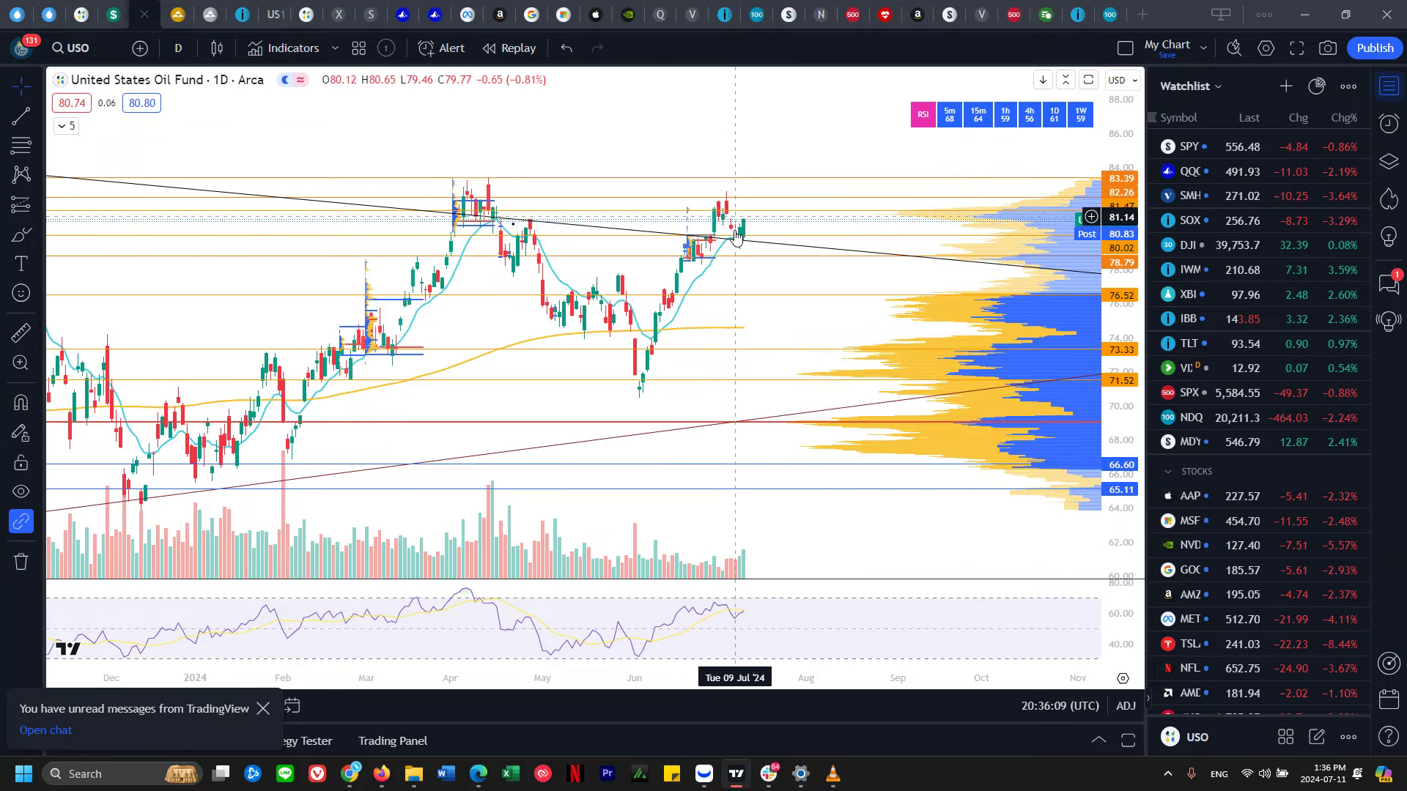
{"action": "left_click", "coordinate": [38, 234]}
{"action": "left_click", "coordinate": [96, 185]}
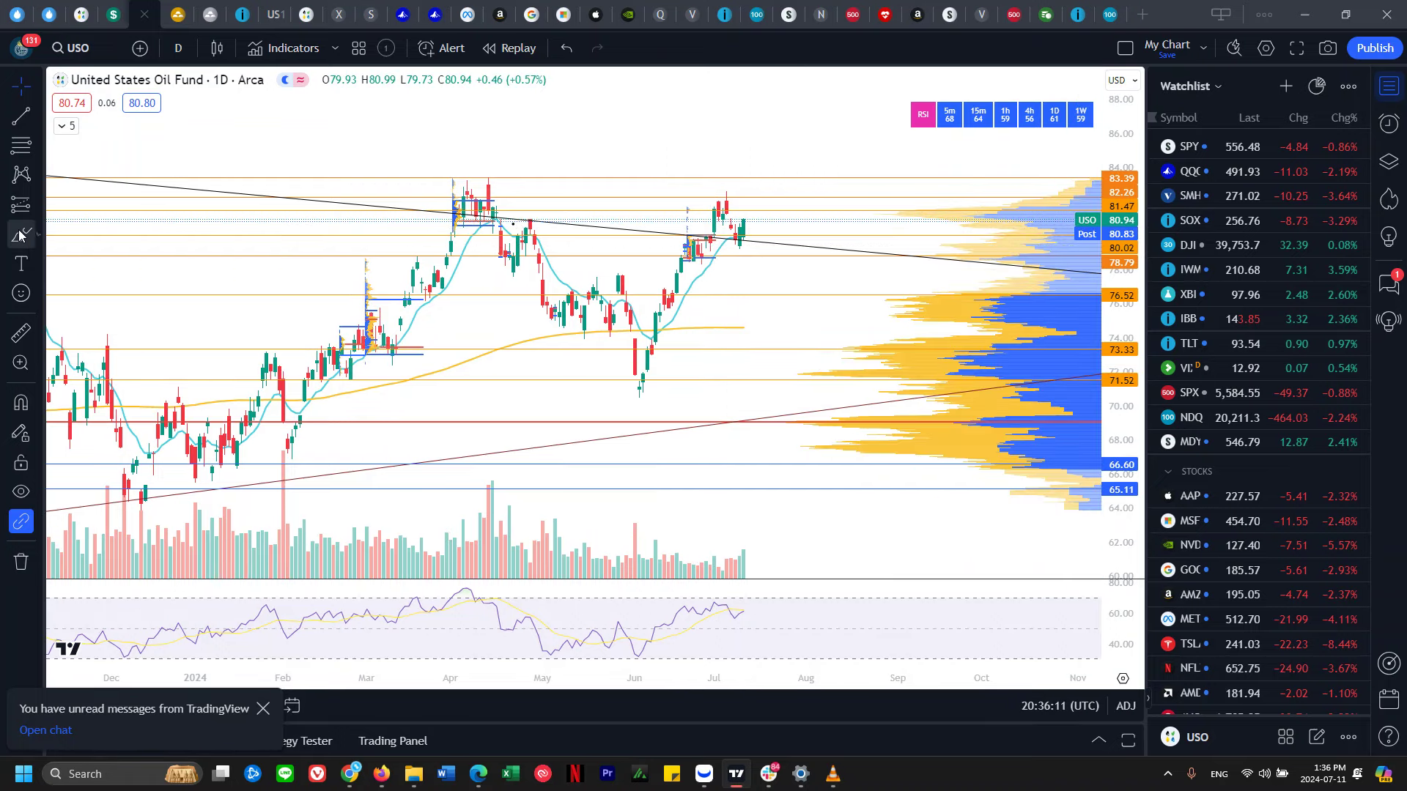
{"action": "left_click_drag", "start_coordinate": [612, 230], "coordinate": [835, 256]}
{"action": "left_click", "coordinate": [691, 263]}
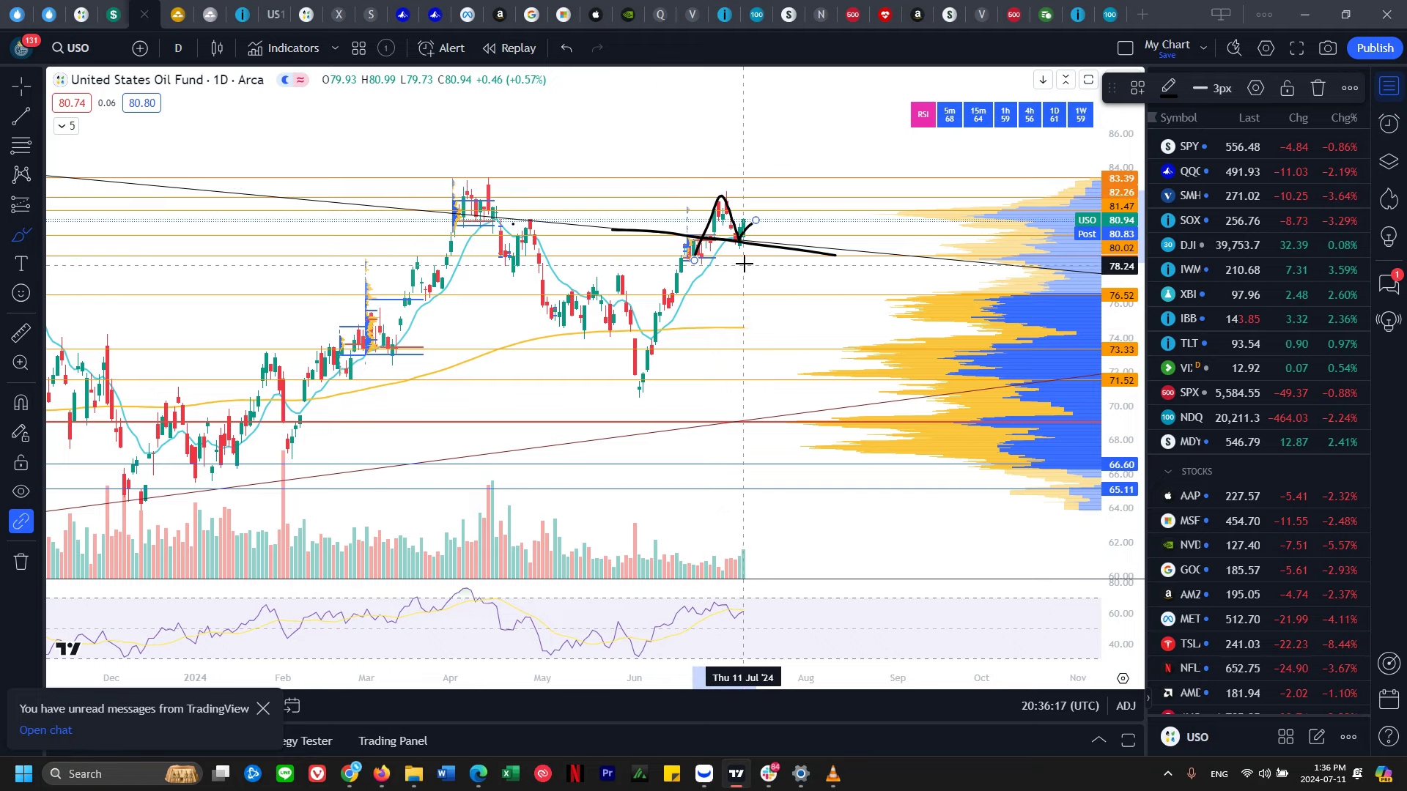
- Brush a projected rally from the latest USO candle to about 84, undo it, and mark the retest point on the trendline
{"action": "left_click_drag", "start_coordinate": [743, 229], "coordinate": [794, 162]}
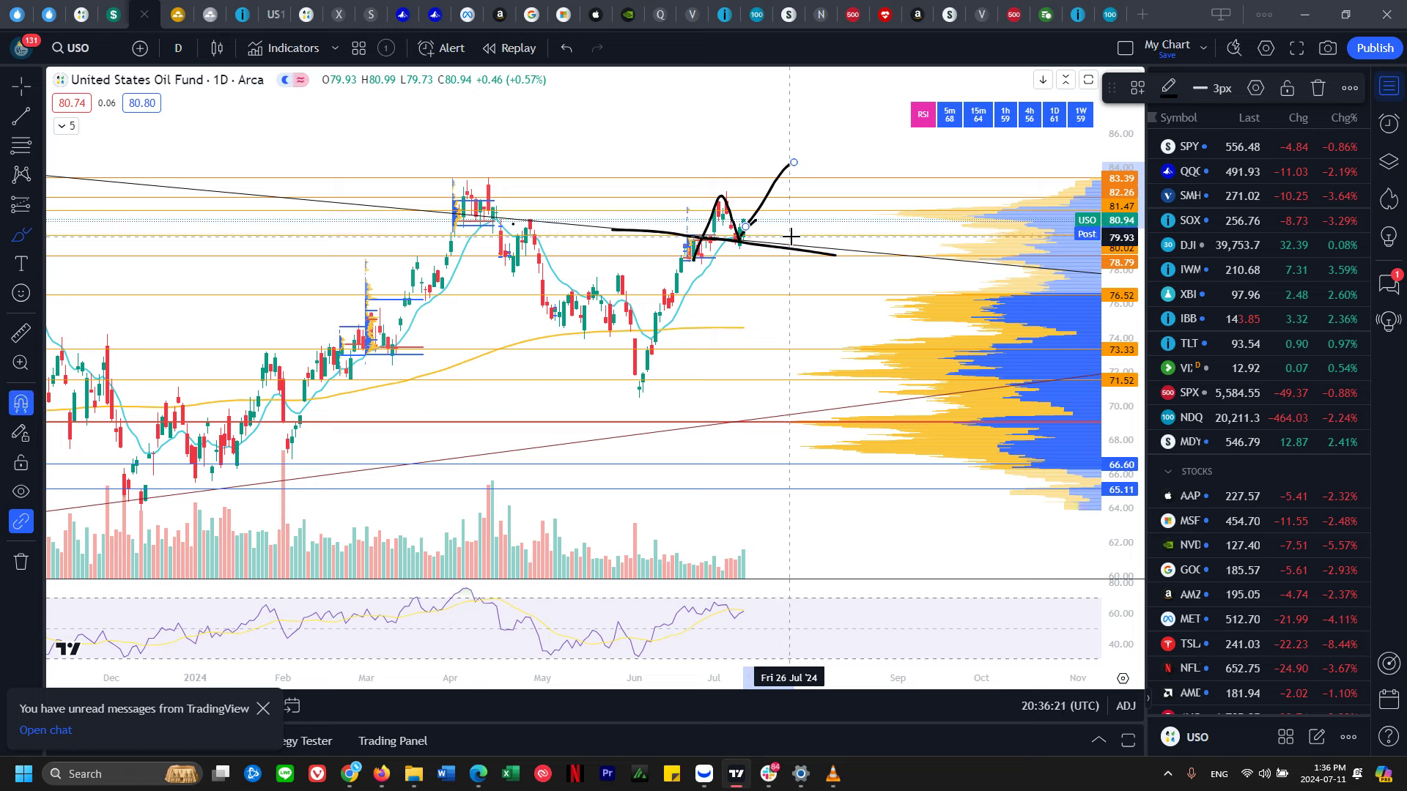
{"action": "key", "text": "ctrl+z"}
{"action": "left_click", "coordinate": [740, 244]}
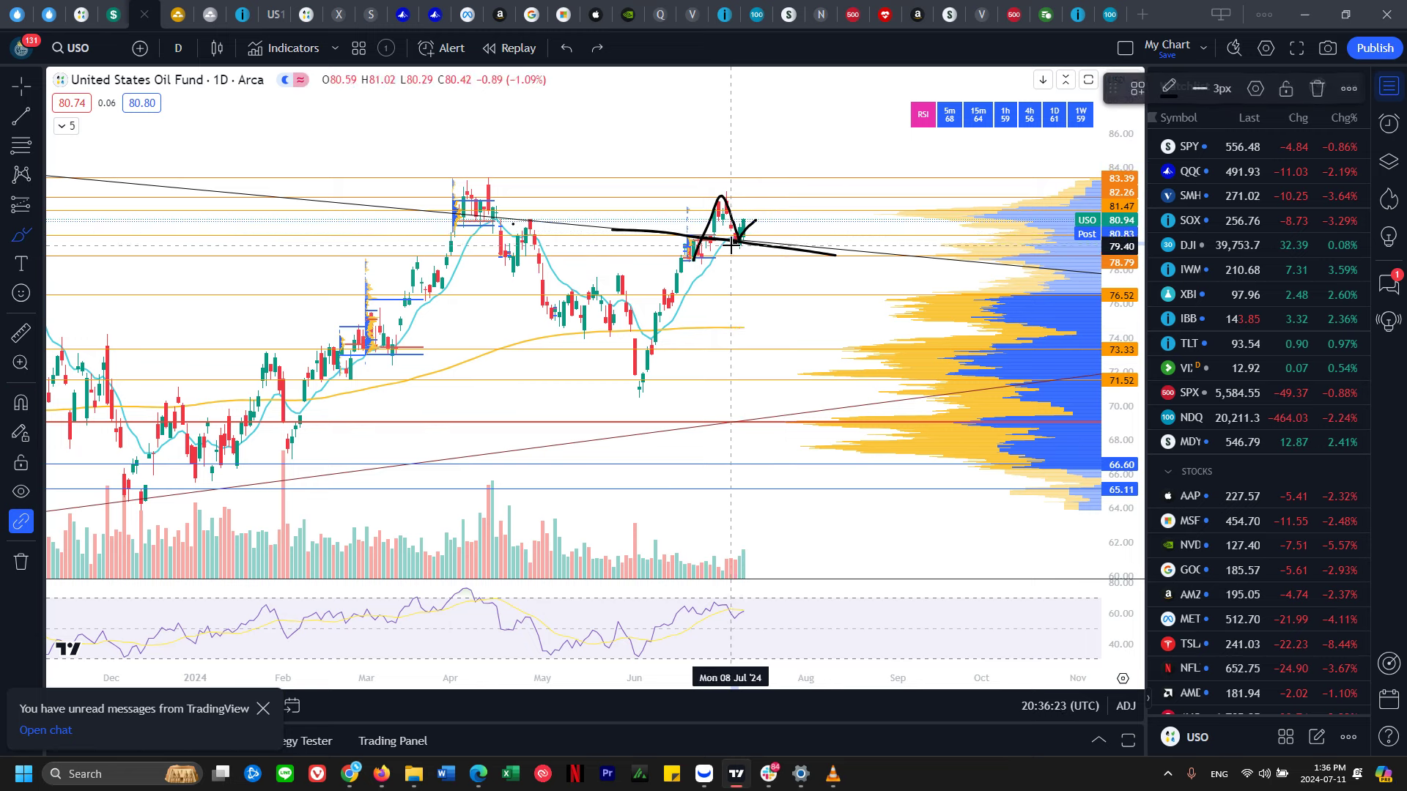
- Undo the brush marks on the USO trendline, and circle the April and July 2024 highs with the Brush
{"action": "key", "text": "ctrl+z"}
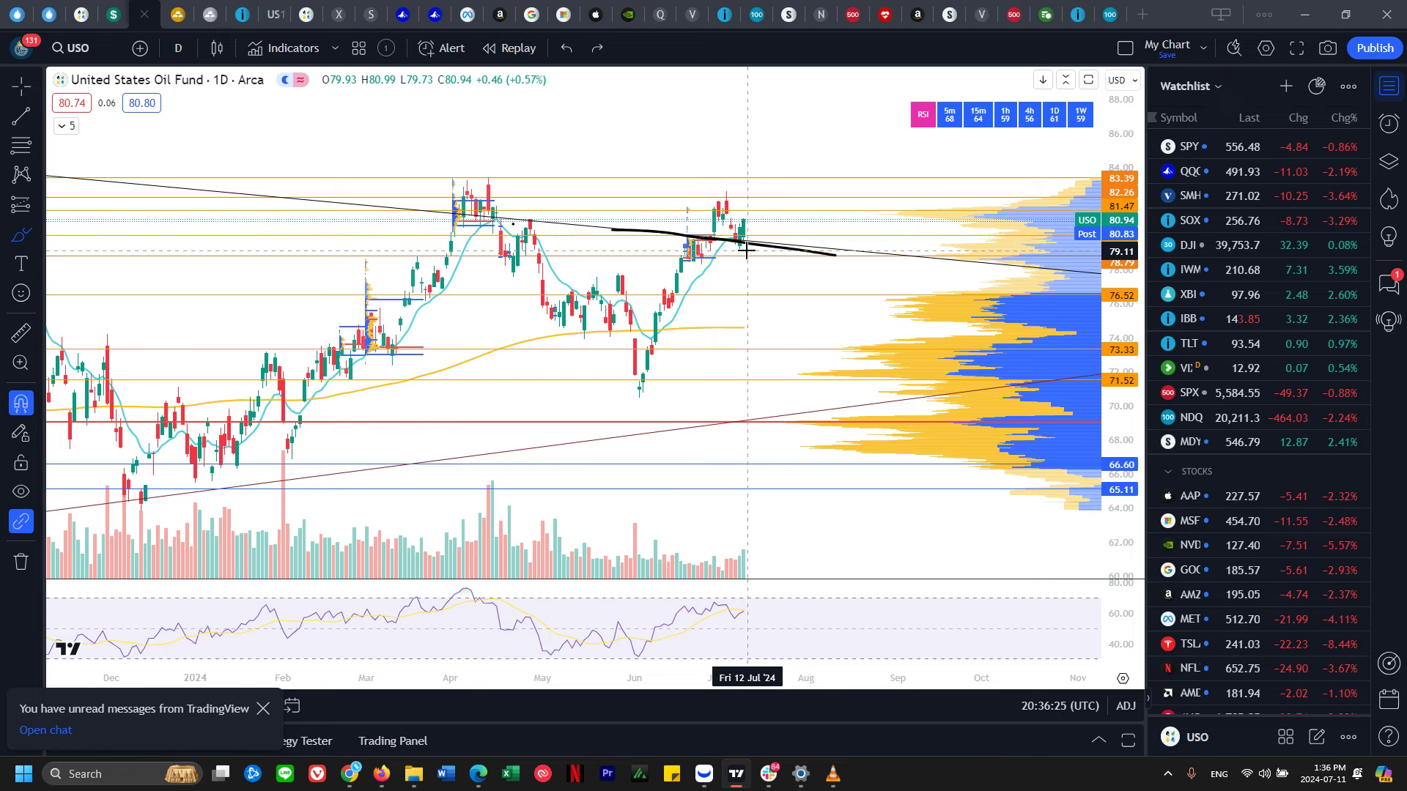
{"action": "key", "text": "ctrl+z"}
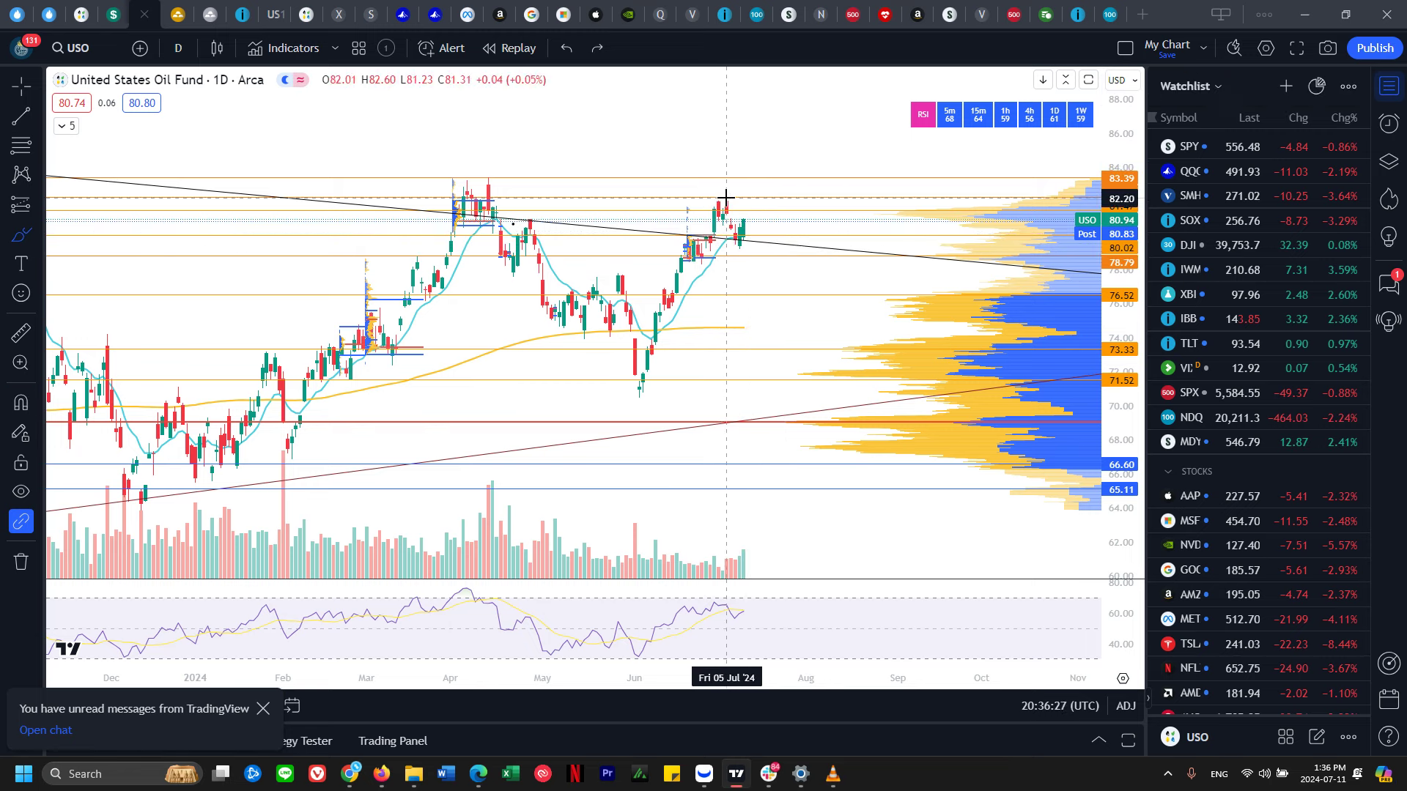
{"action": "left_click_drag", "start_coordinate": [726, 197], "coordinate": [736, 201]}
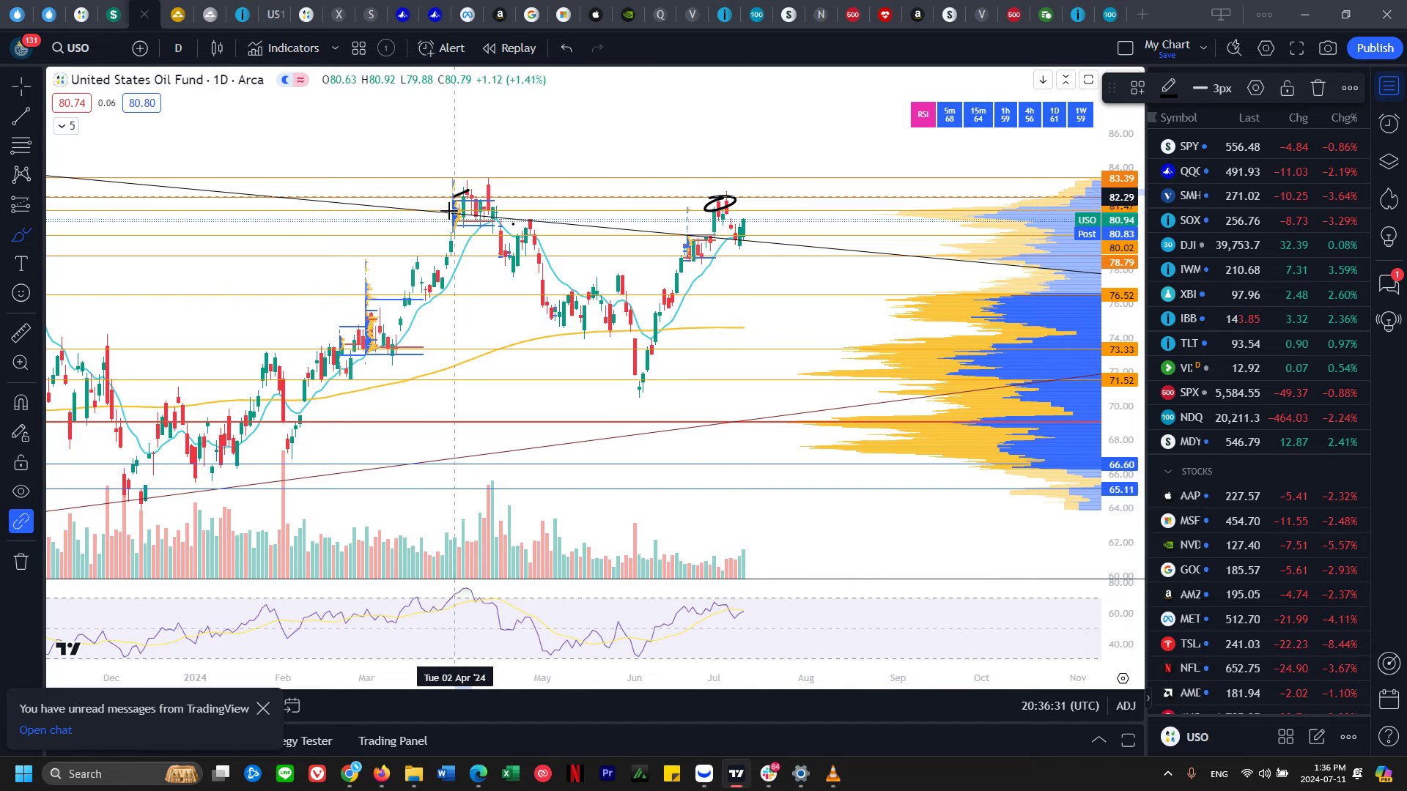
{"action": "mouse_move", "coordinate": [469, 189]}
{"action": "left_mouse_down"}
{"action": "mouse_move", "coordinate": [487, 208]}
{"action": "mouse_move", "coordinate": [460, 200]}
{"action": "mouse_move", "coordinate": [480, 189]}
{"action": "left_mouse_up"}
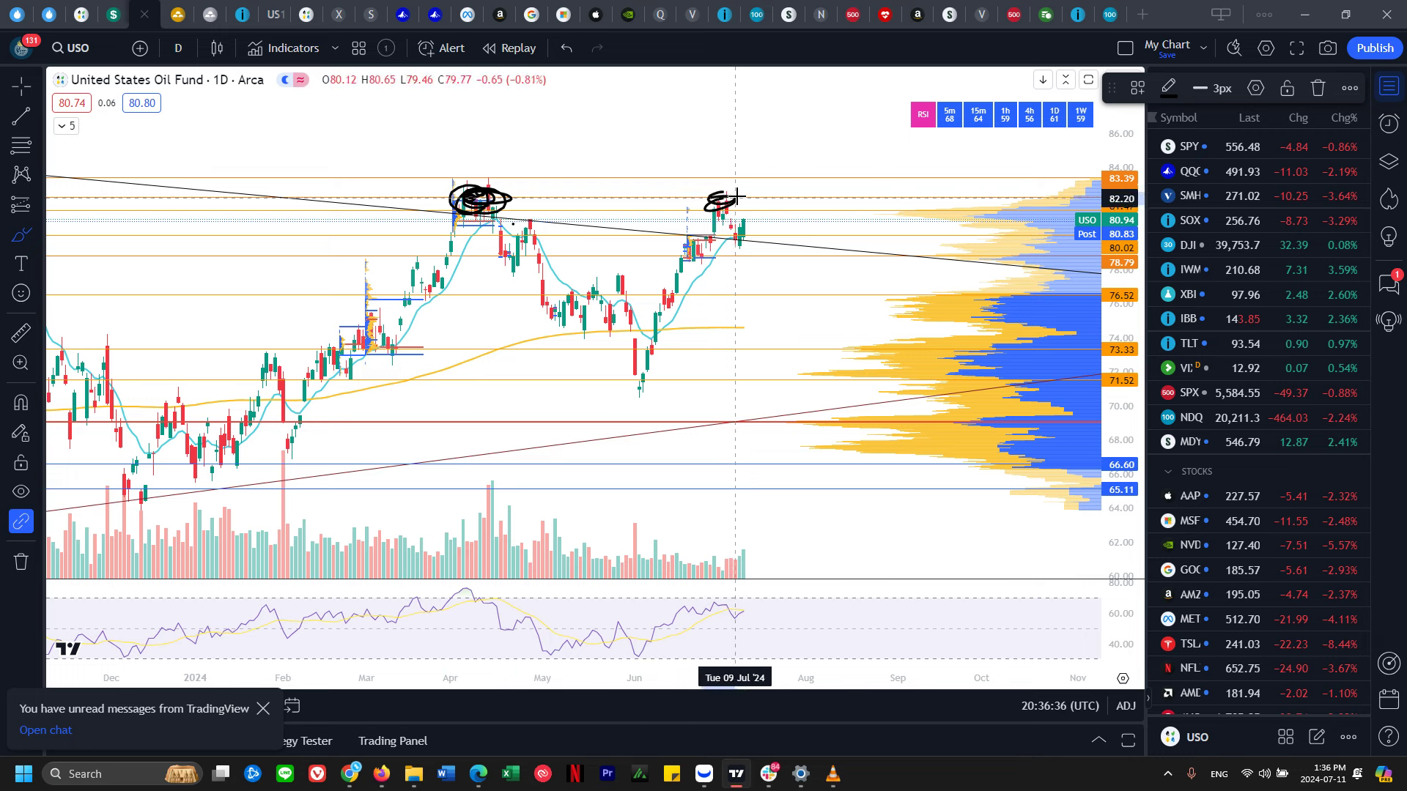
{"action": "left_click", "coordinate": [510, 195]}
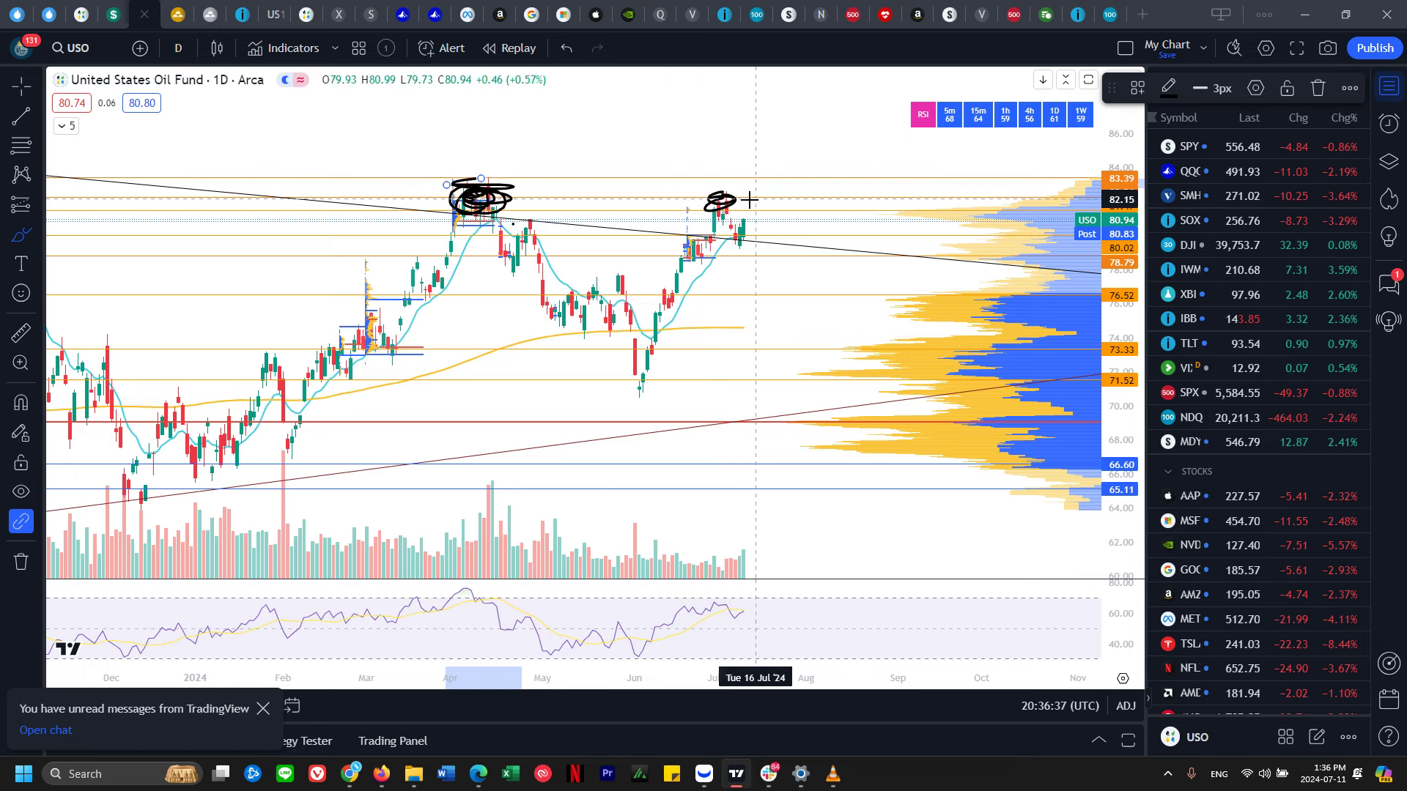
{"action": "left_click_drag", "start_coordinate": [726, 199], "coordinate": [725, 195]}
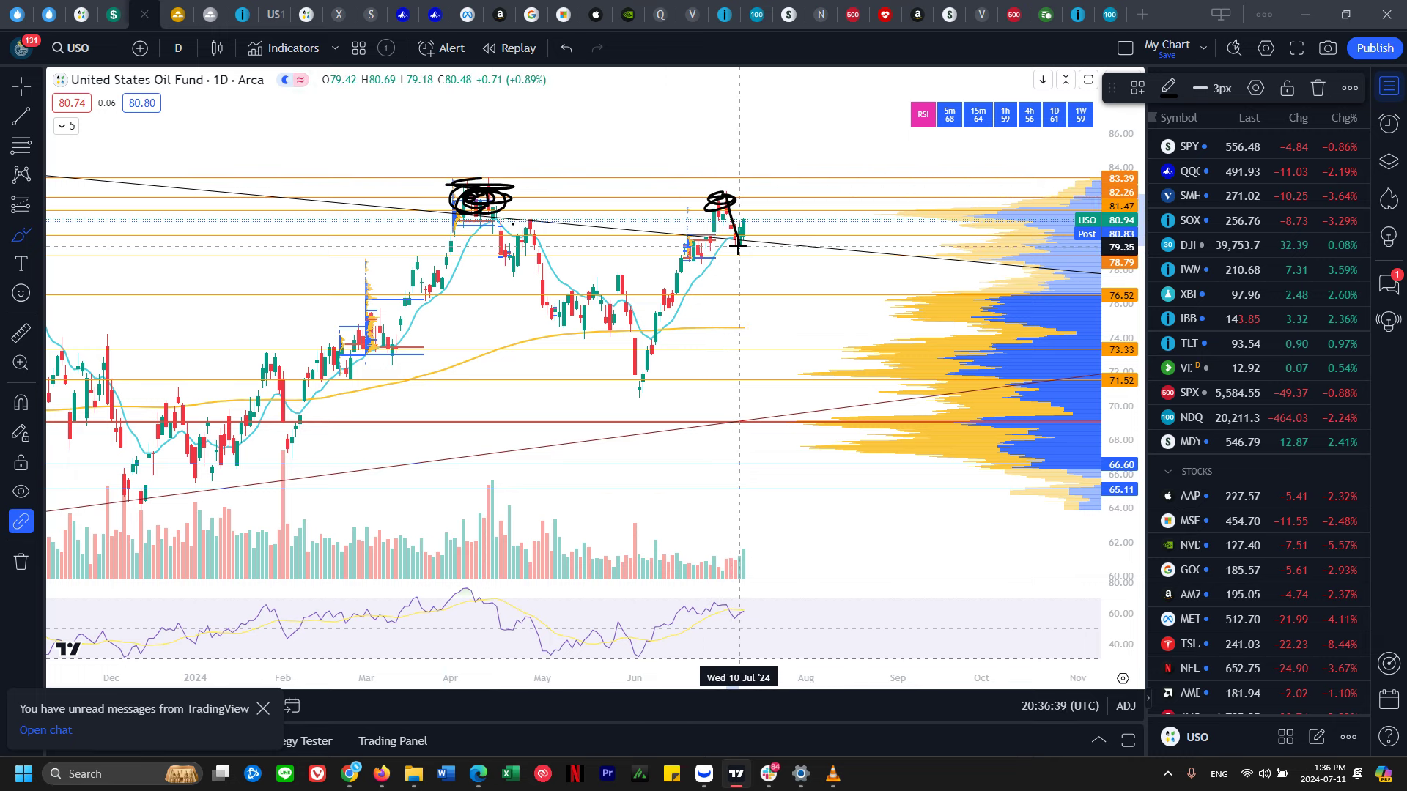
{"action": "mouse_move", "coordinate": [502, 195]}
{"action": "left_mouse_down"}
{"action": "mouse_move", "coordinate": [519, 195]}
{"action": "mouse_move", "coordinate": [500, 190]}
{"action": "left_mouse_up"}
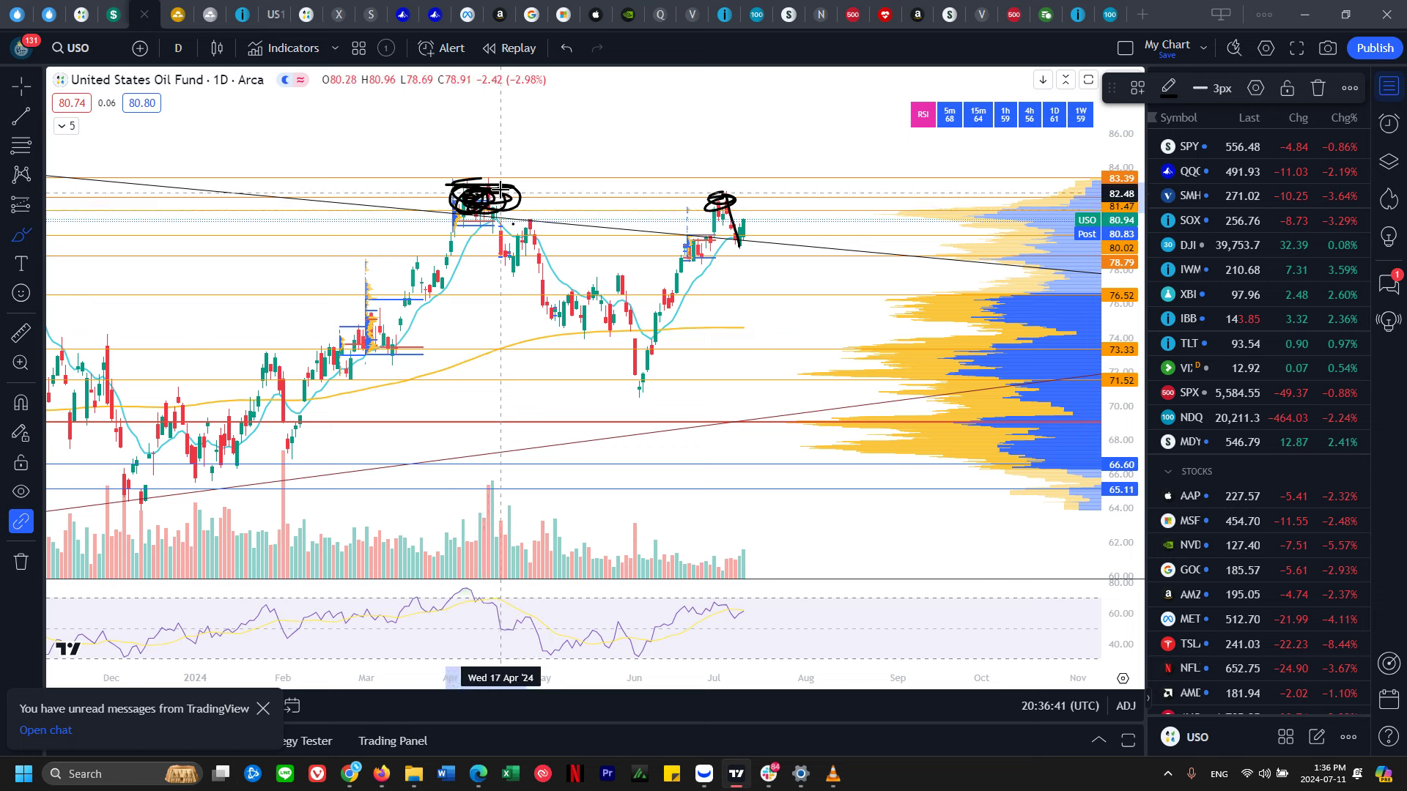
- Brush the descending trendline and the rebound from it at the latest USO candles, and undo the brush marks
{"action": "left_click", "coordinate": [746, 241]}
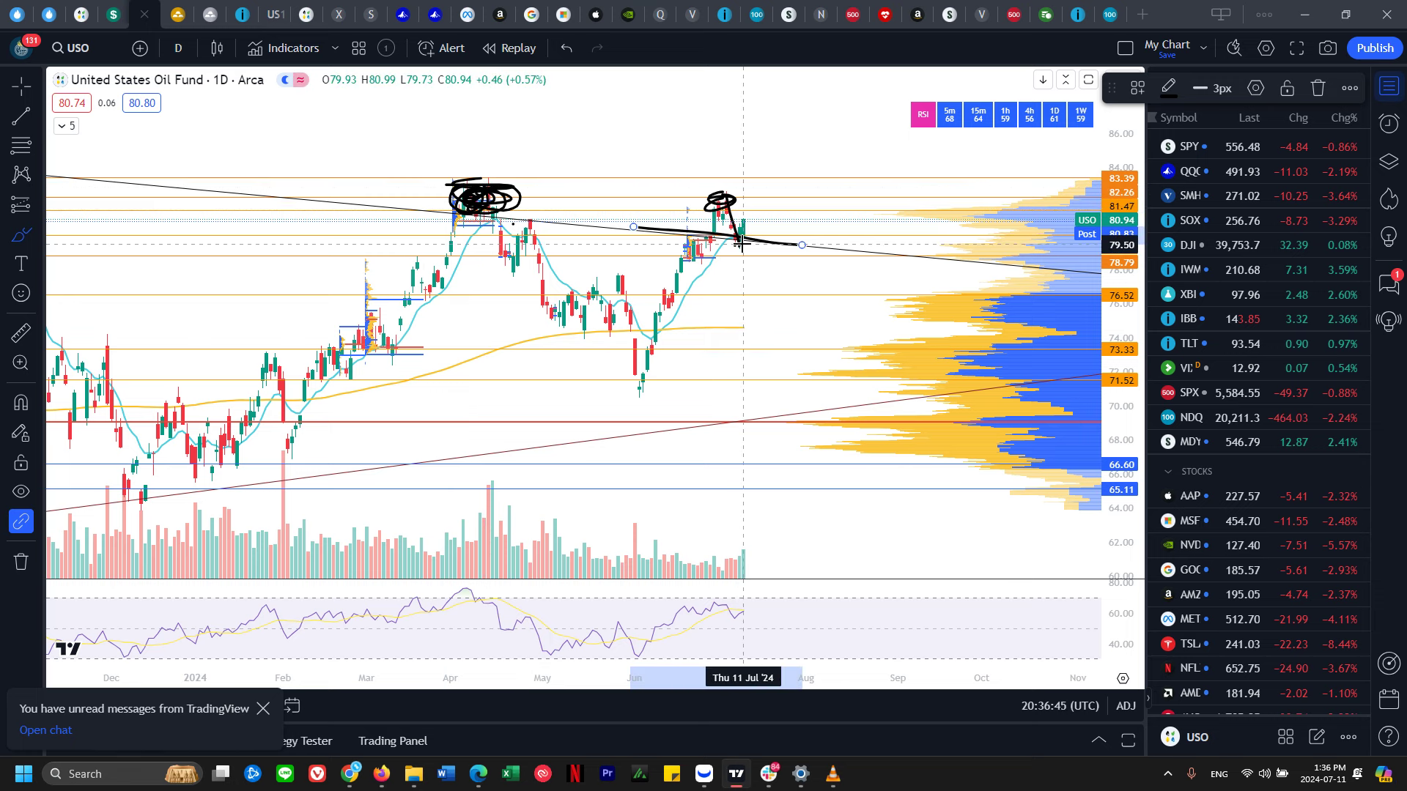
{"action": "left_click_drag", "start_coordinate": [741, 243], "coordinate": [750, 219]}
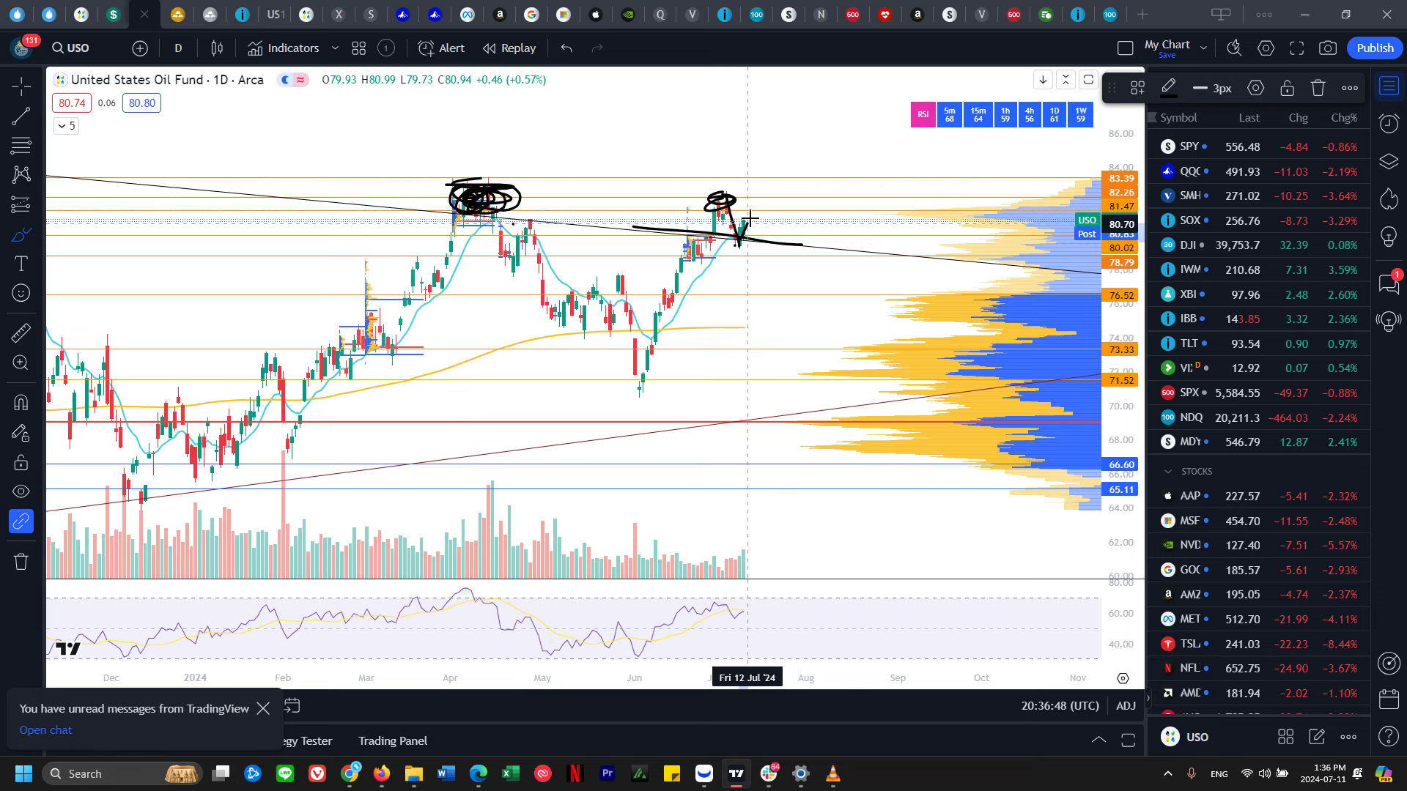
{"action": "key", "text": "ctrl+z"}
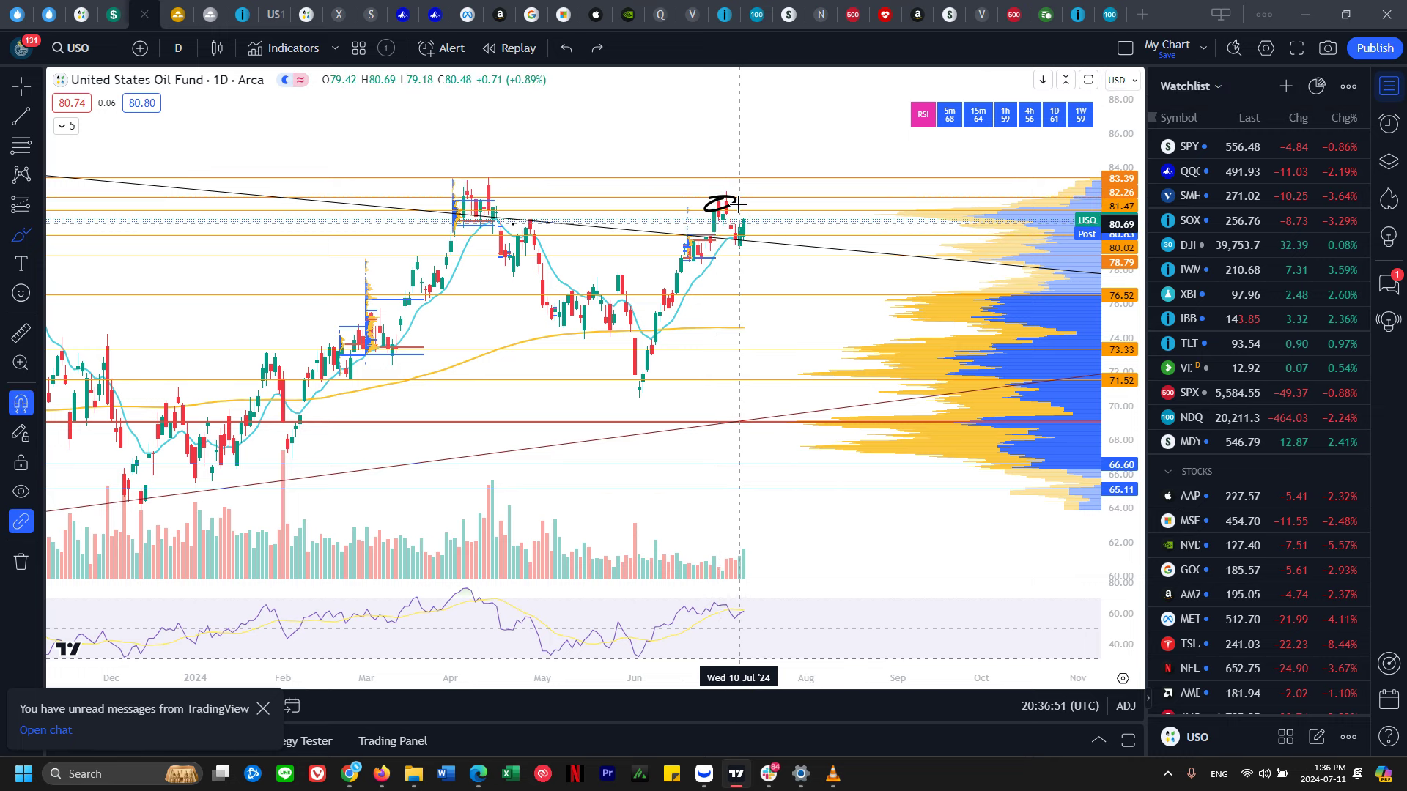
{"action": "key", "text": "ctrl+z"}
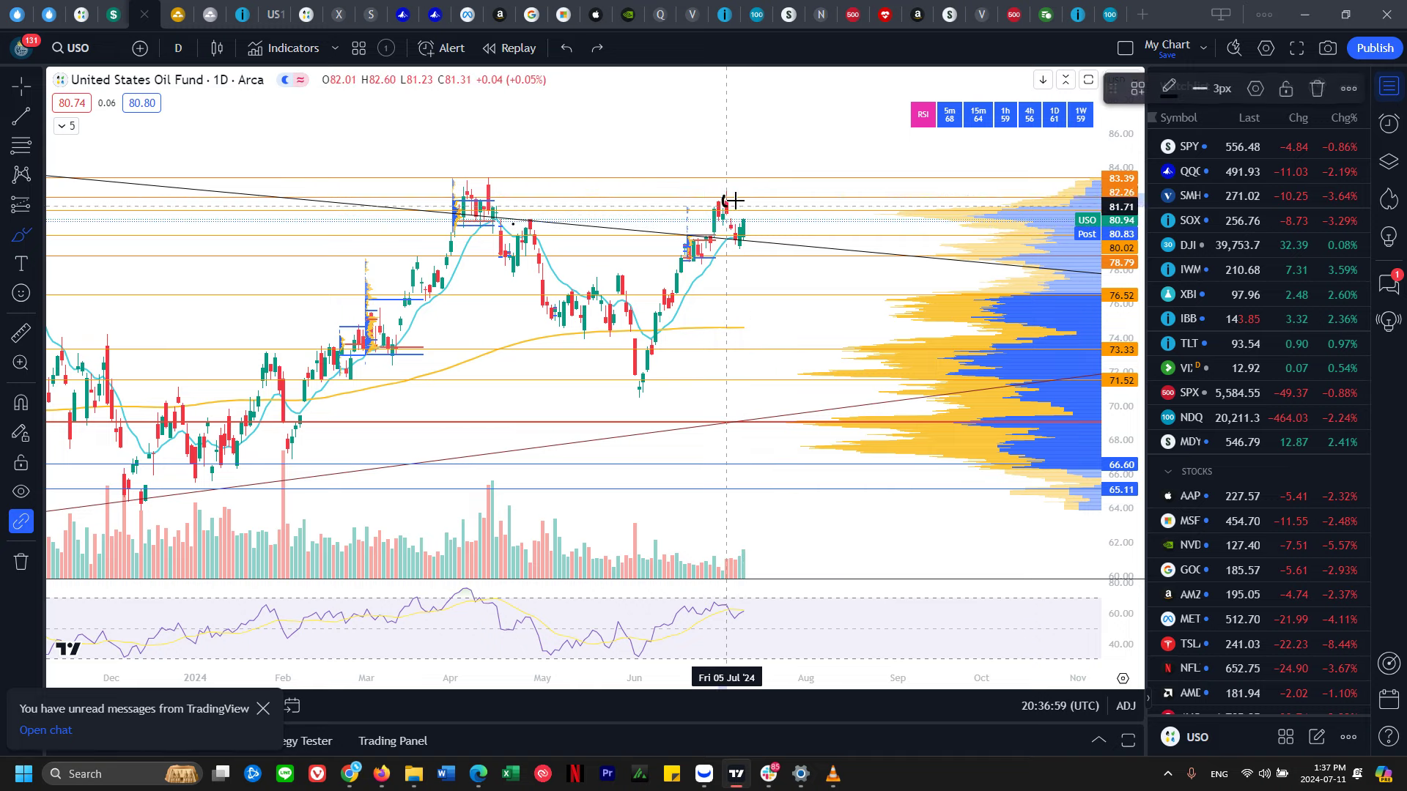
- Open the XAUUSD chart and brush the descending trendline, the 2,291.24 support and the recent breakout rally
{"action": "left_click", "coordinate": [184, 6]}
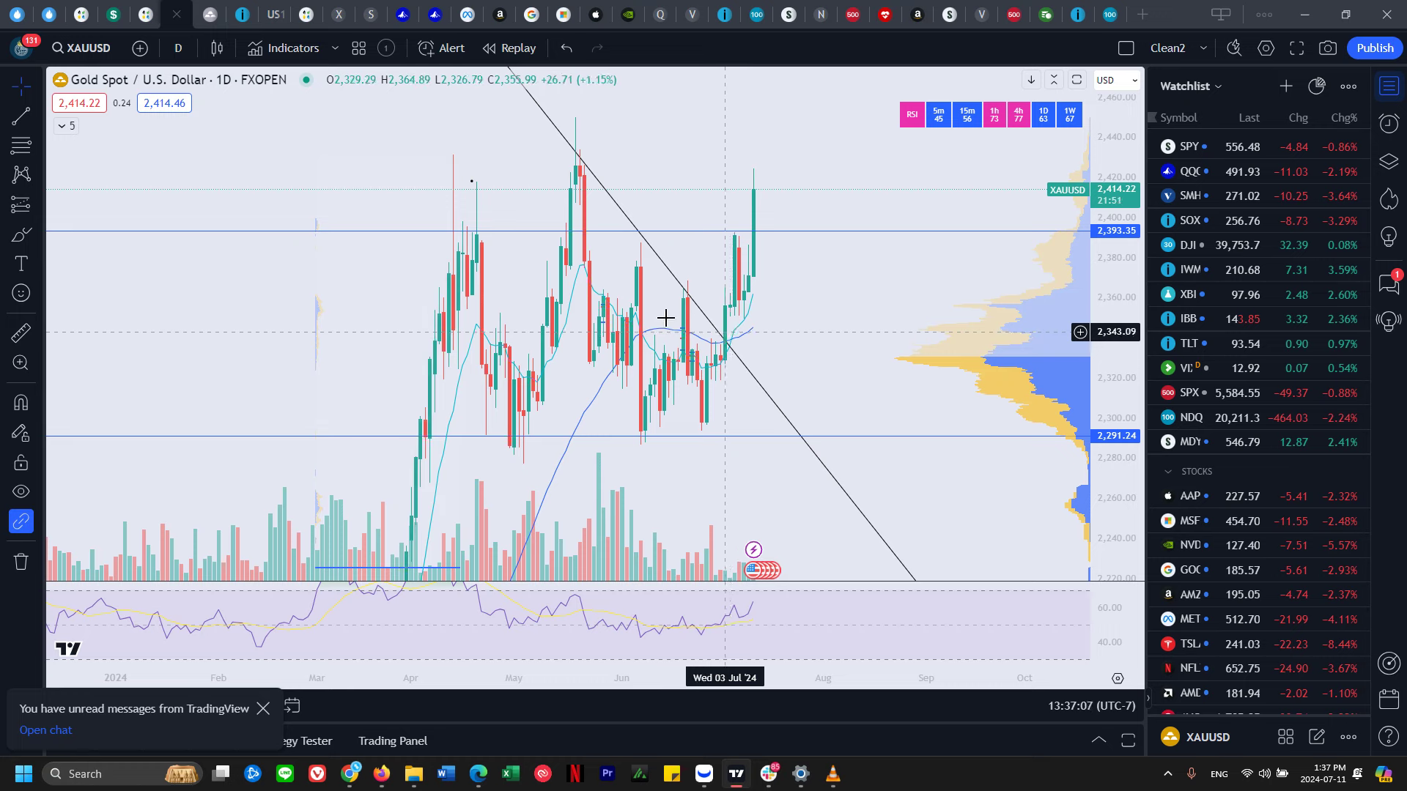
{"action": "left_click", "coordinate": [21, 236]}
{"action": "mouse_move", "coordinate": [550, 126]}
{"action": "left_mouse_down"}
{"action": "mouse_move", "coordinate": [801, 422]}
{"action": "mouse_move", "coordinate": [355, 451]}
{"action": "left_mouse_up"}
{"action": "mouse_move", "coordinate": [724, 345]}
{"action": "left_mouse_down"}
{"action": "mouse_move", "coordinate": [734, 244]}
{"action": "mouse_move", "coordinate": [742, 315]}
{"action": "mouse_move", "coordinate": [744, 158]}
{"action": "left_mouse_up"}
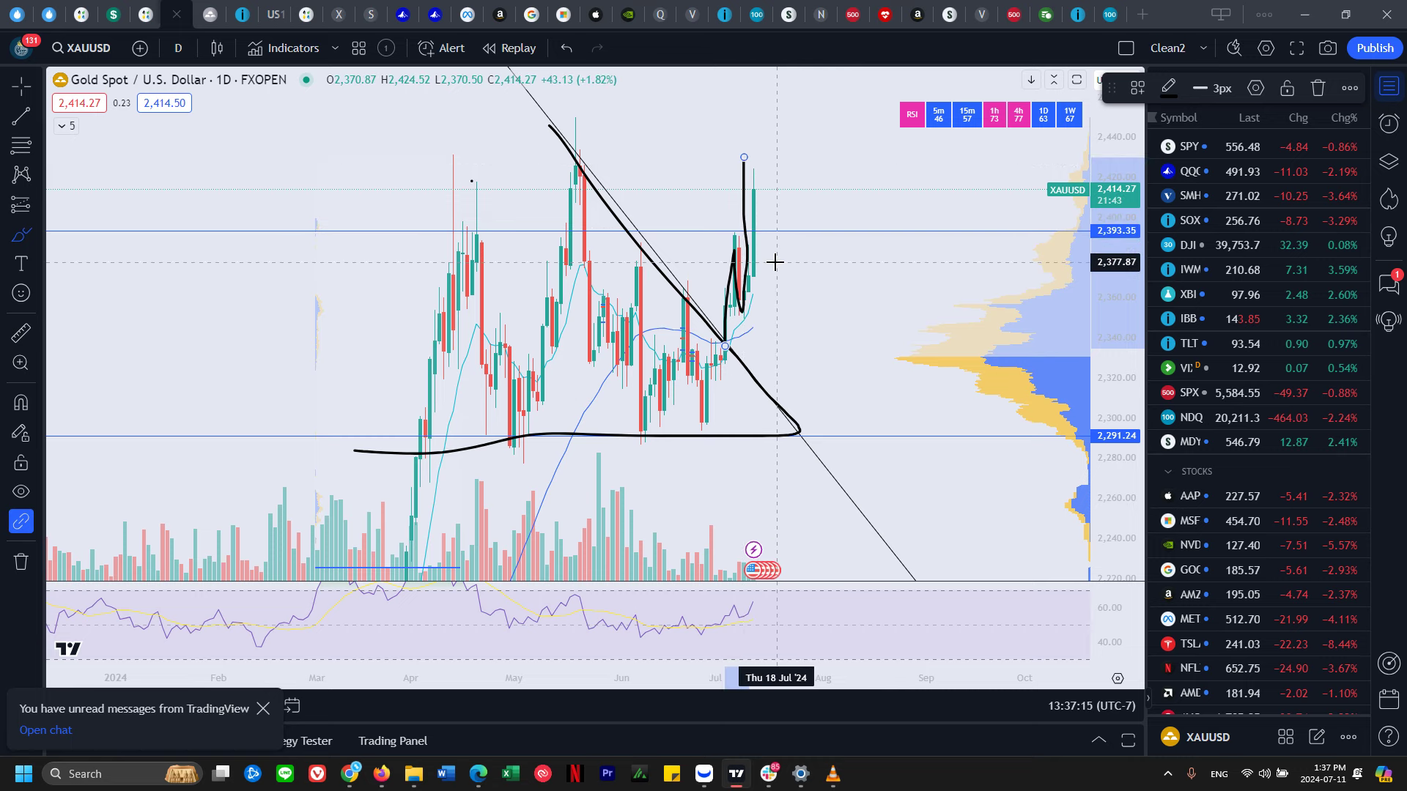
- Undo the breakout stroke on the gold chart and circle the April and May 2024 peaks with the Brush
{"action": "key", "text": "ctrl+z"}
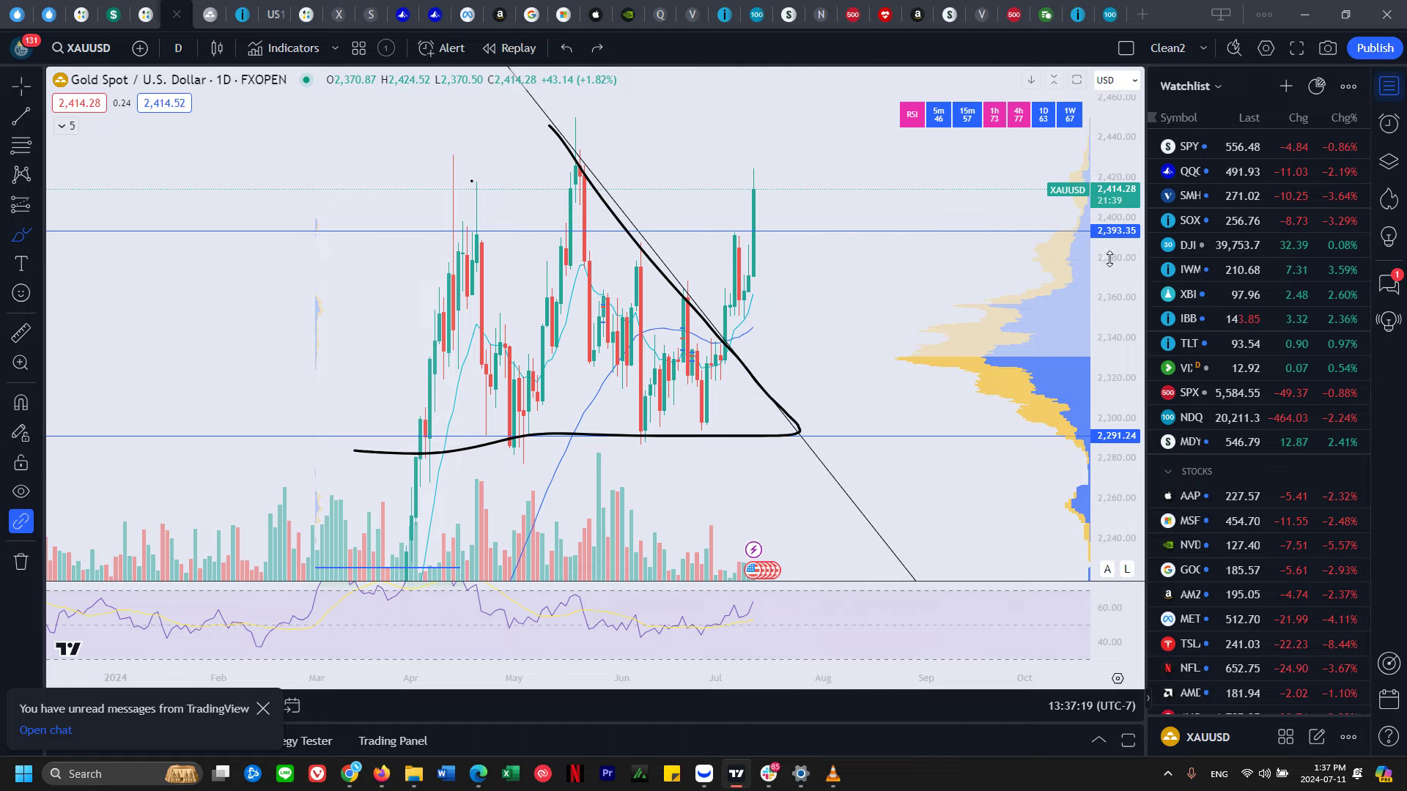
{"action": "key", "text": "ctrl+y"}
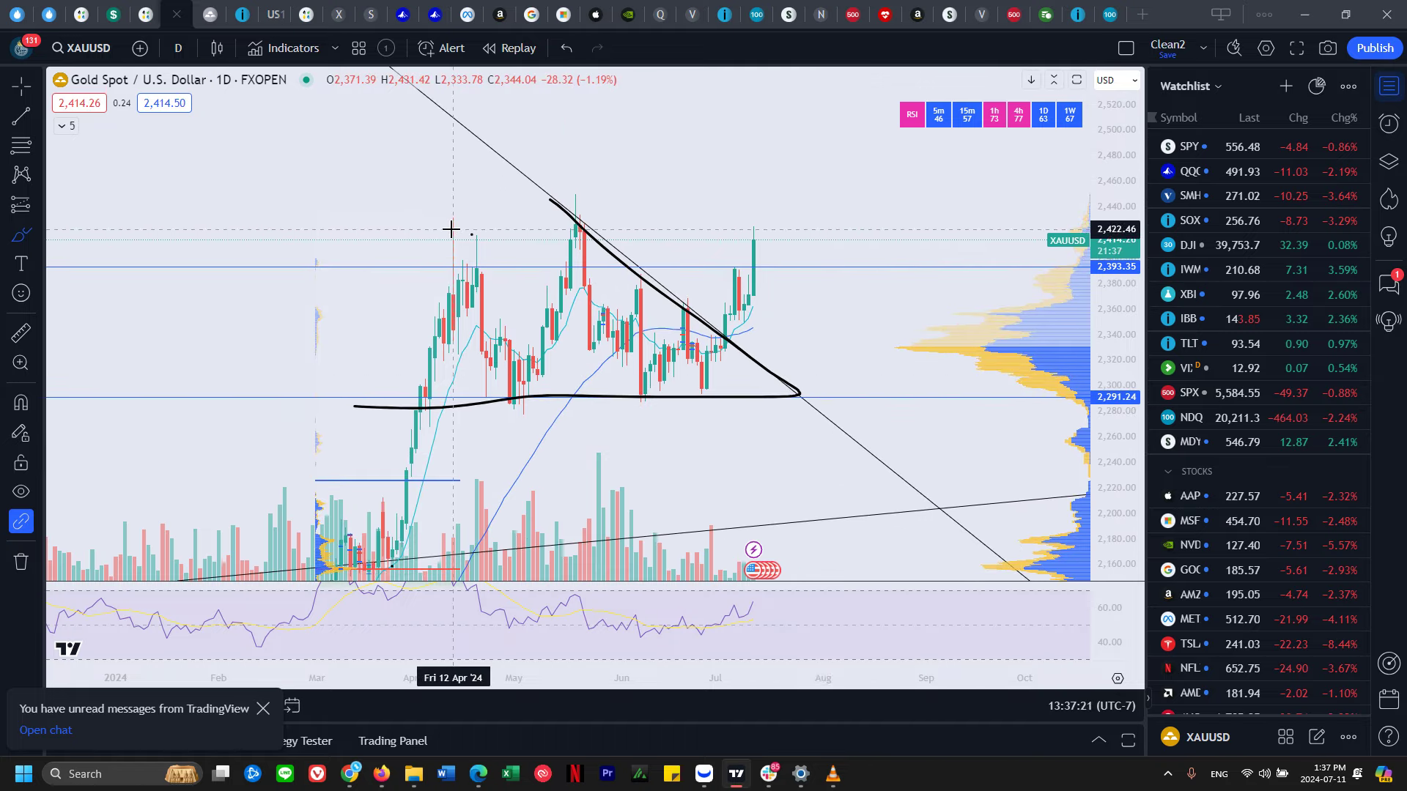
{"action": "left_click_drag", "start_coordinate": [448, 227], "coordinate": [455, 231]}
{"action": "left_click_drag", "start_coordinate": [573, 218], "coordinate": [581, 220]}
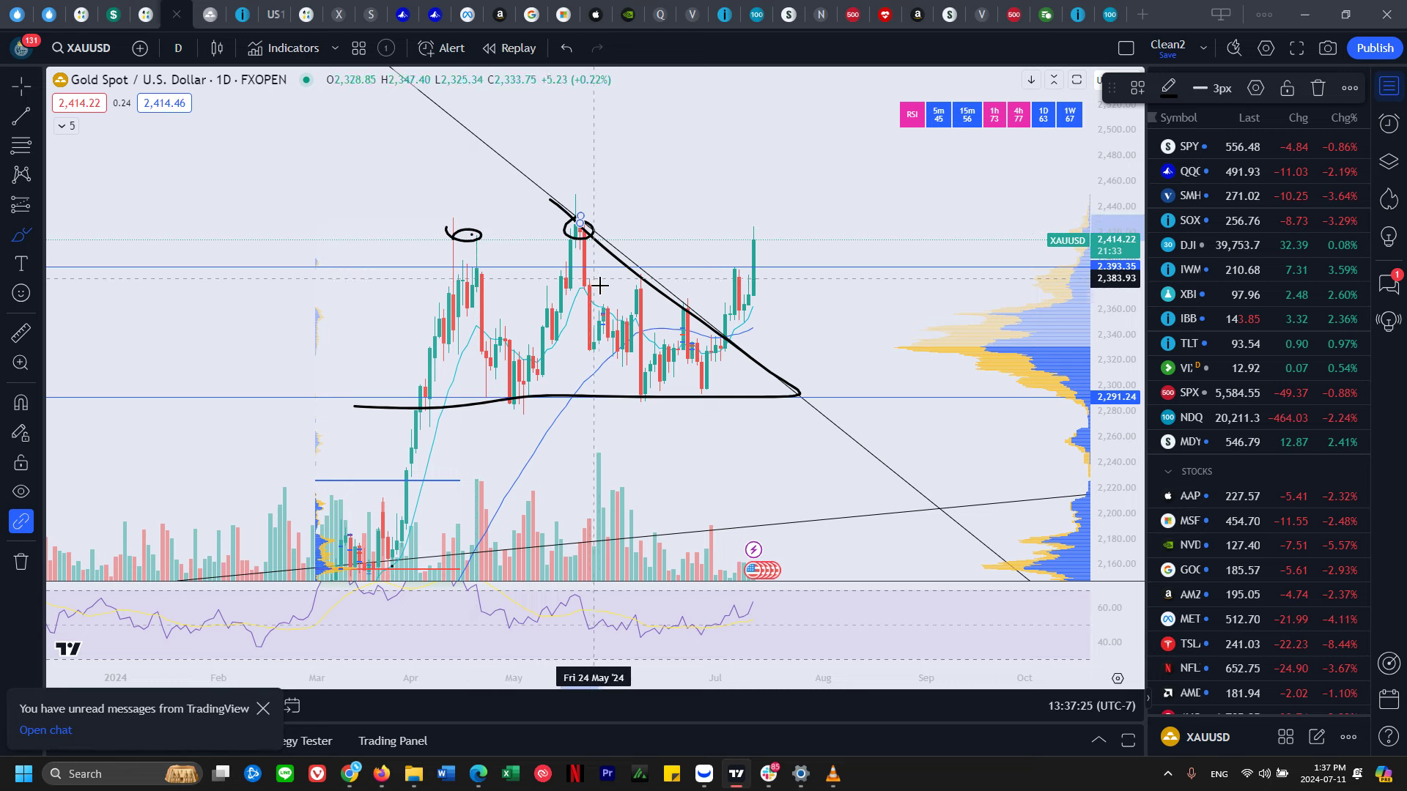
- Undo the circles on the April and May gold peaks and redraw them around the highs
{"action": "key", "text": "ctrl+z"}
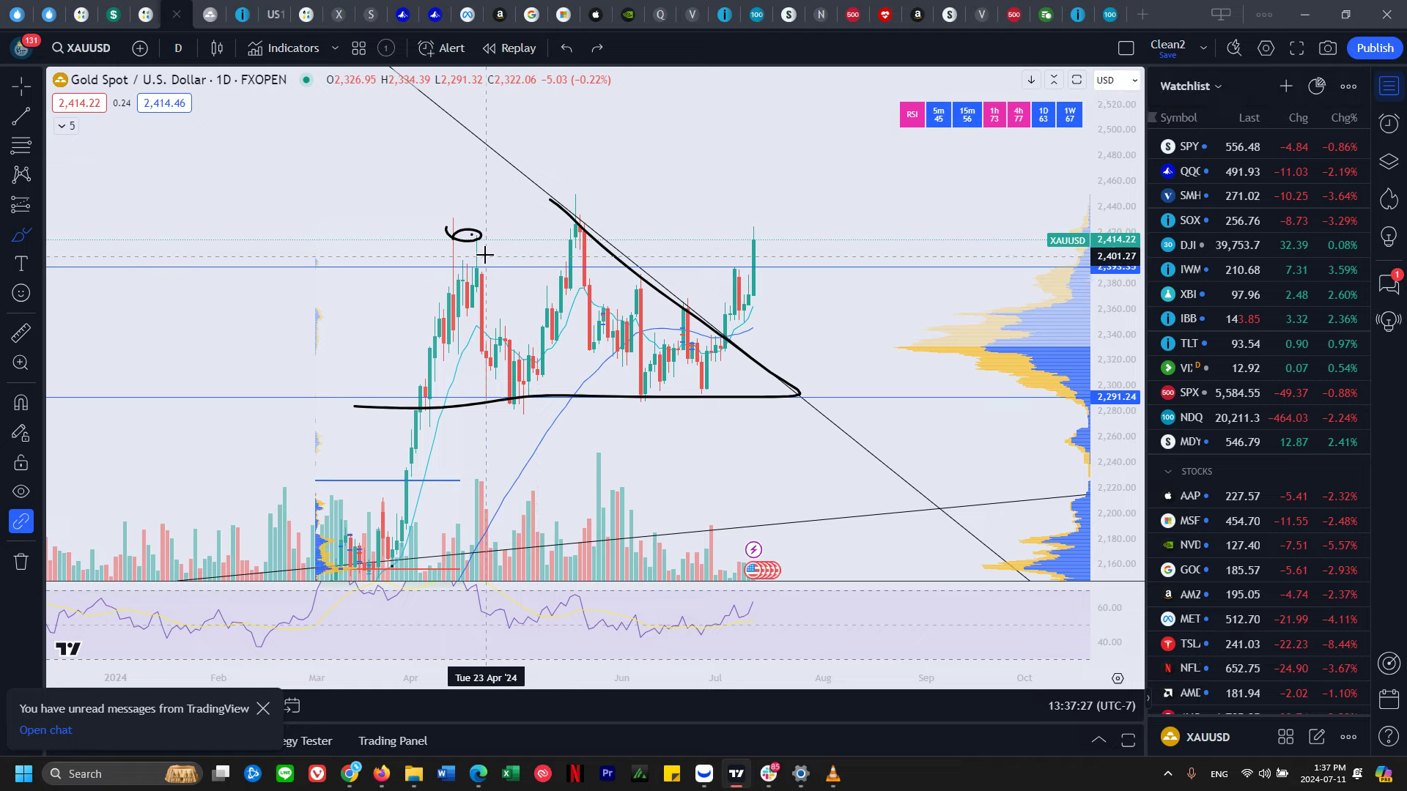
{"action": "key", "text": "ctrl+z"}
{"action": "mouse_move", "coordinate": [452, 229]}
{"action": "left_mouse_down"}
{"action": "mouse_move", "coordinate": [482, 244]}
{"action": "mouse_move", "coordinate": [439, 243]}
{"action": "left_mouse_up"}
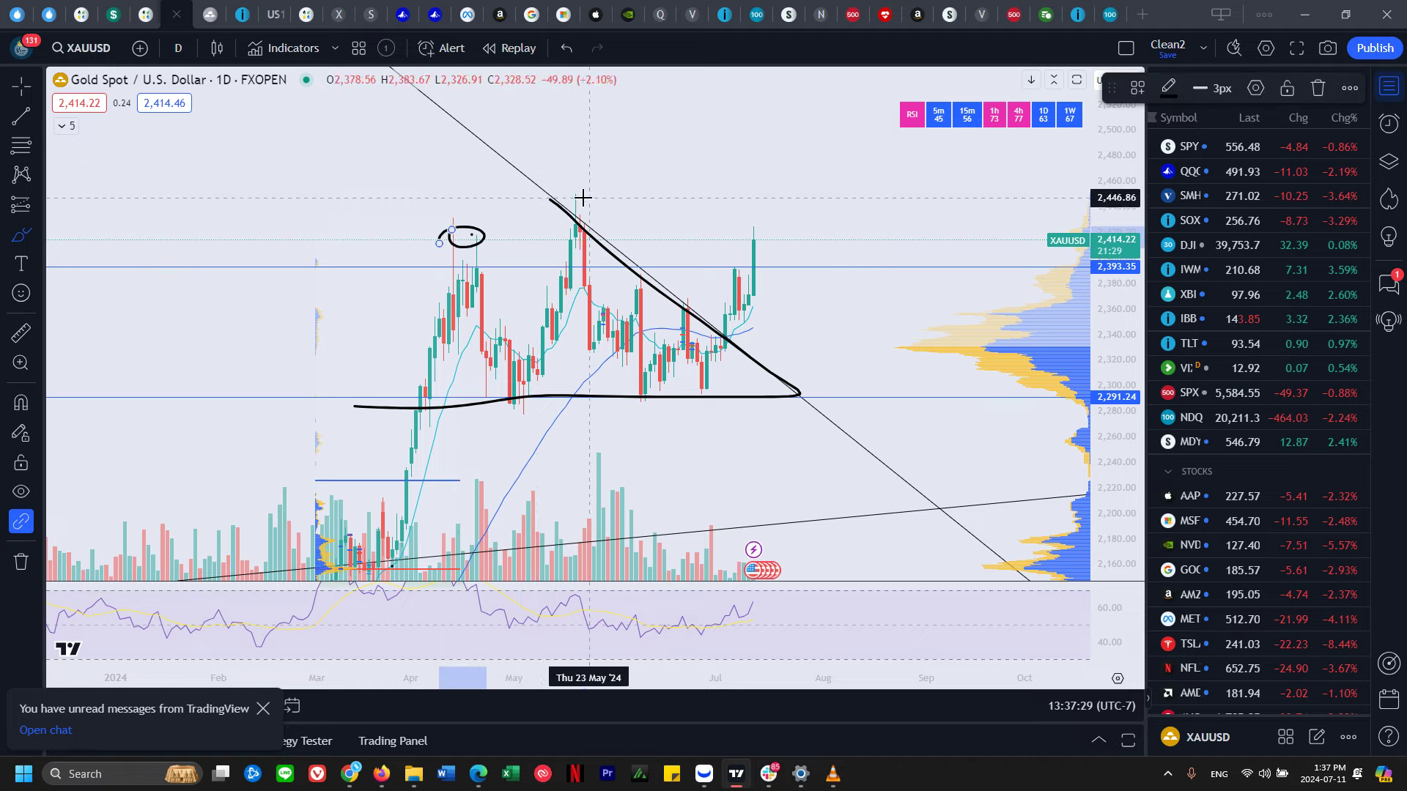
{"action": "left_click_drag", "start_coordinate": [580, 199], "coordinate": [561, 199]}
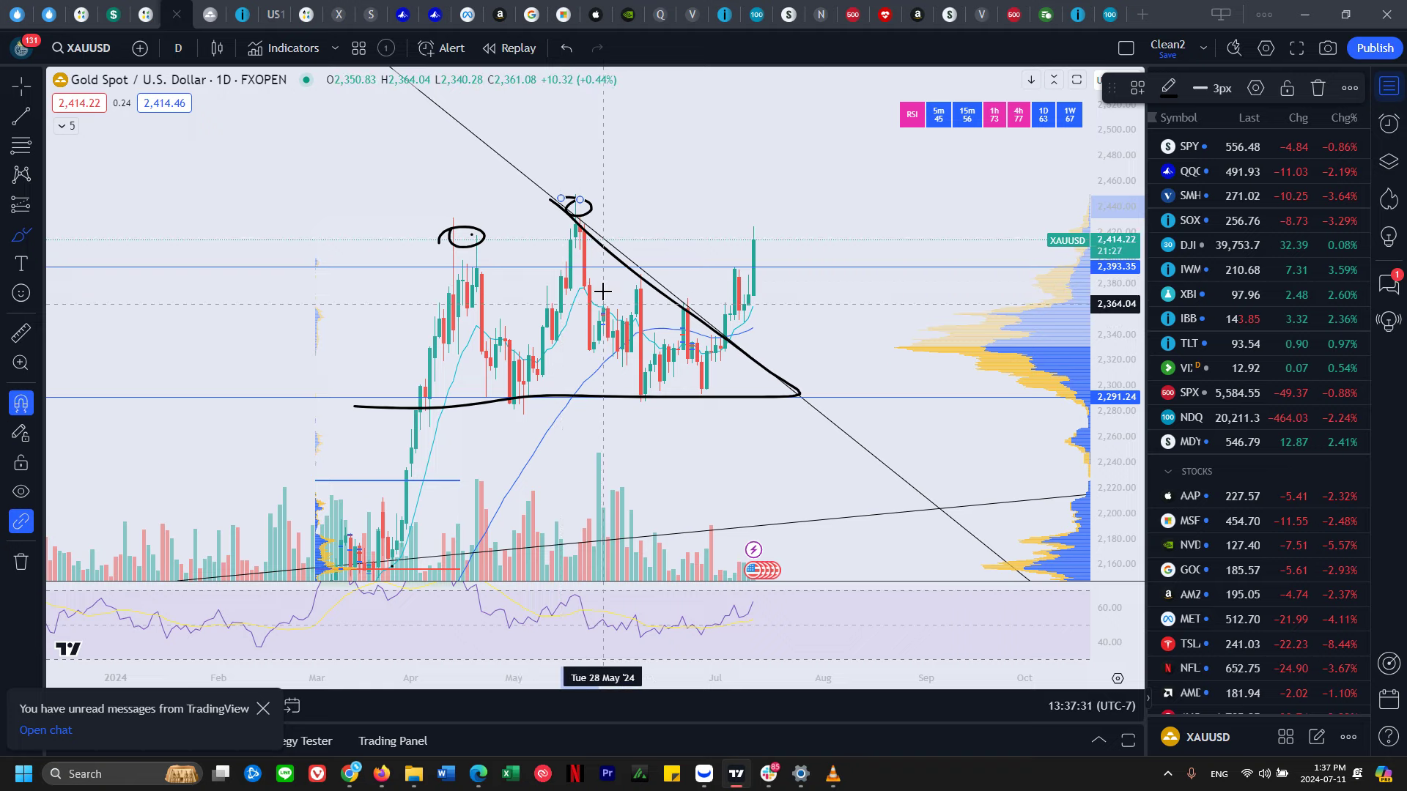
- Undo the peak circles and the triangle brush marks on the daily gold chart
{"action": "key", "text": "ctrl+z"}
{"action": "key", "text": "ctrl+z"}
{"action": "key", "text": "ctrl+z"}
{"action": "key", "text": "ctrl+z"}
{"action": "key", "text": "ctrl+z"}
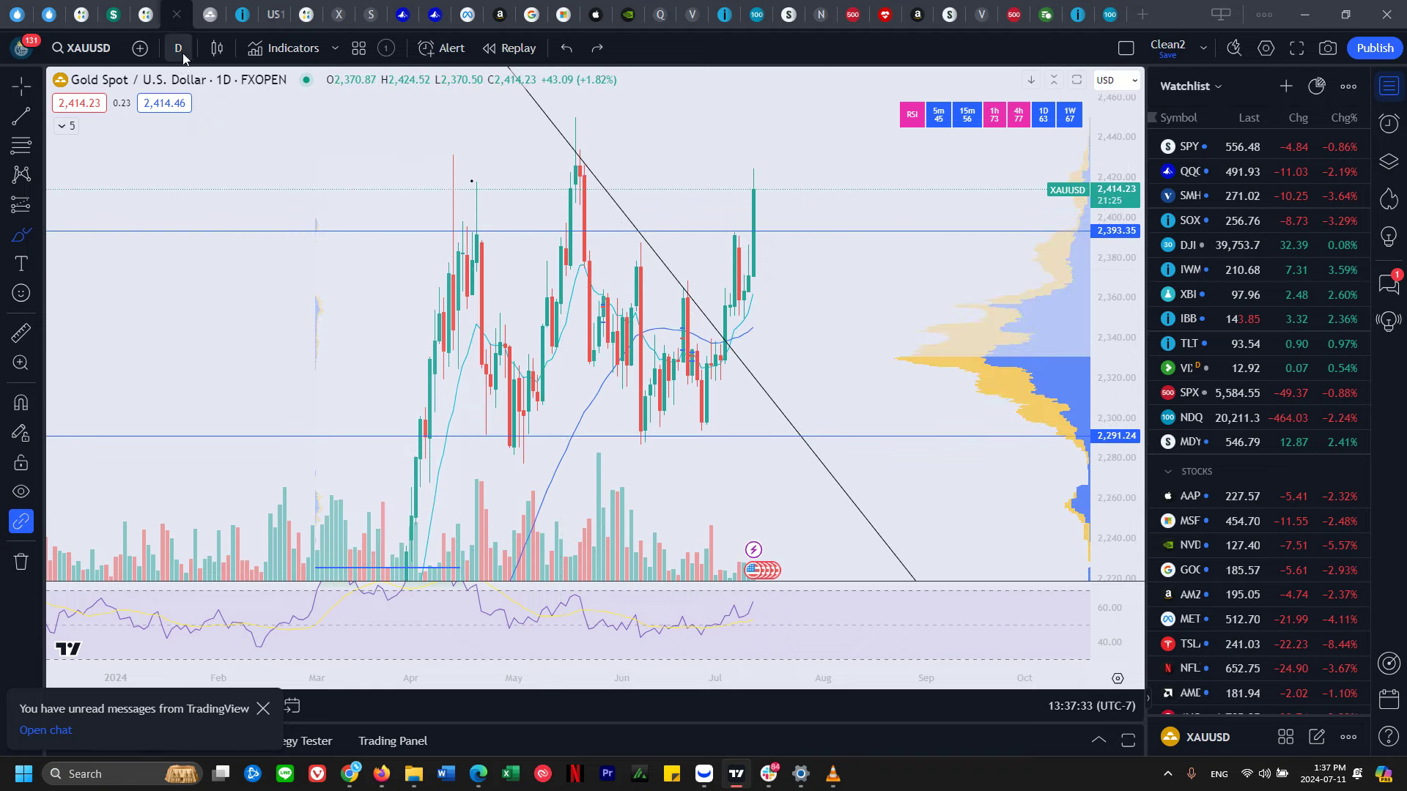
- Set the XAUUSD chart to the 1 week interval
{"action": "left_click", "coordinate": [182, 55]}
{"action": "scroll", "coordinate": [248, 616], "scroll_direction": "down", "scroll_amount": 8}
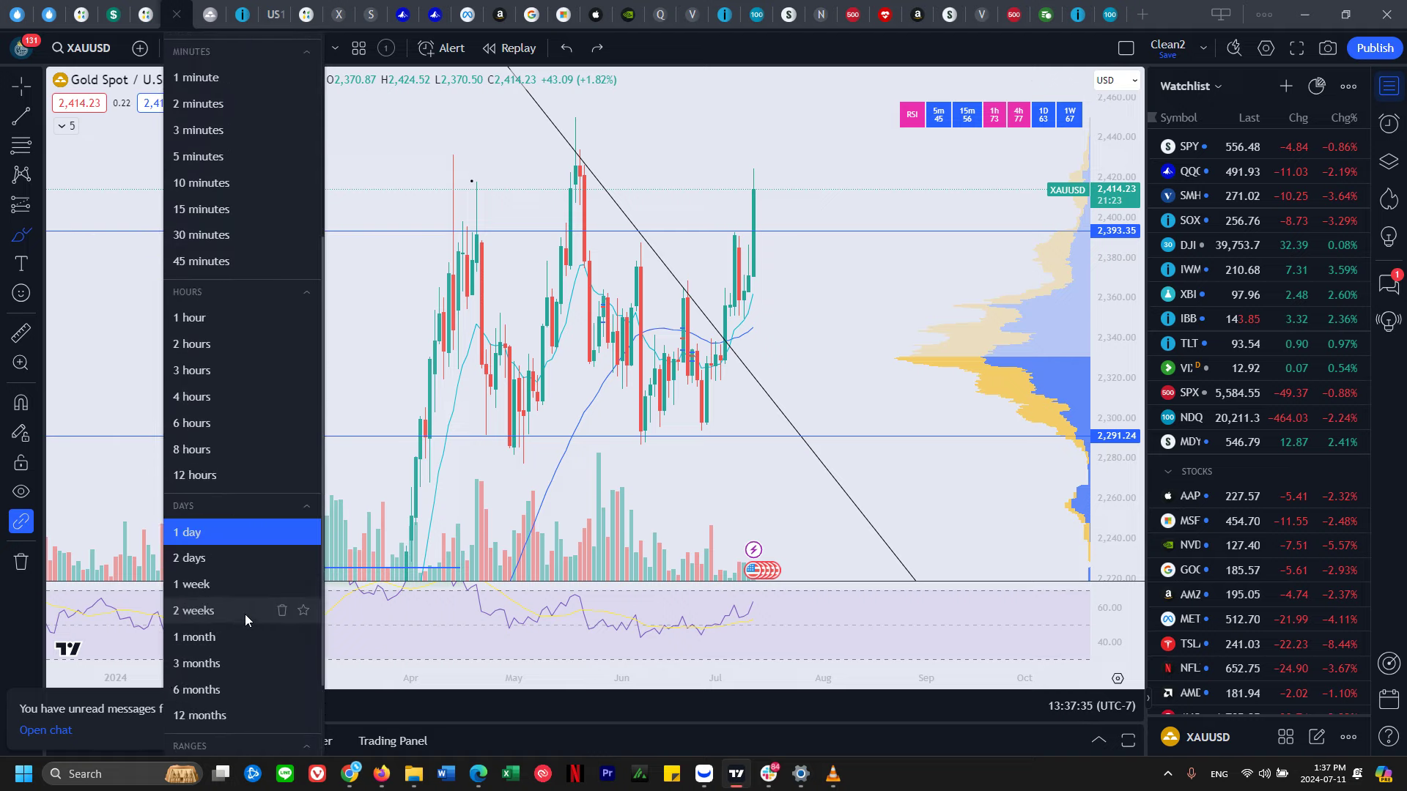
{"action": "left_click", "coordinate": [219, 584]}
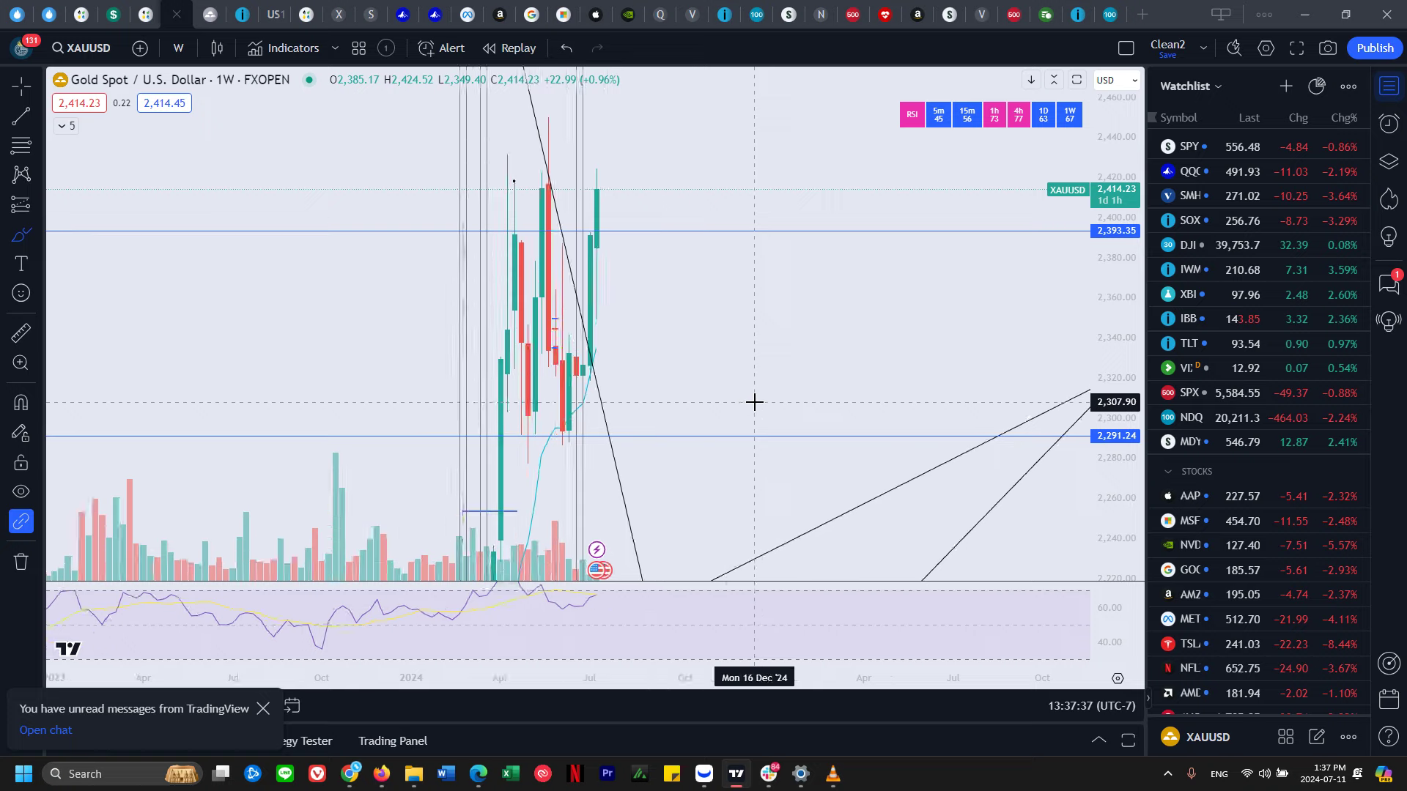
{"action": "scroll", "coordinate": [754, 402], "scroll_direction": "up", "scroll_amount": 3}
{"action": "scroll", "coordinate": [703, 400], "scroll_direction": "down", "scroll_amount": 3}
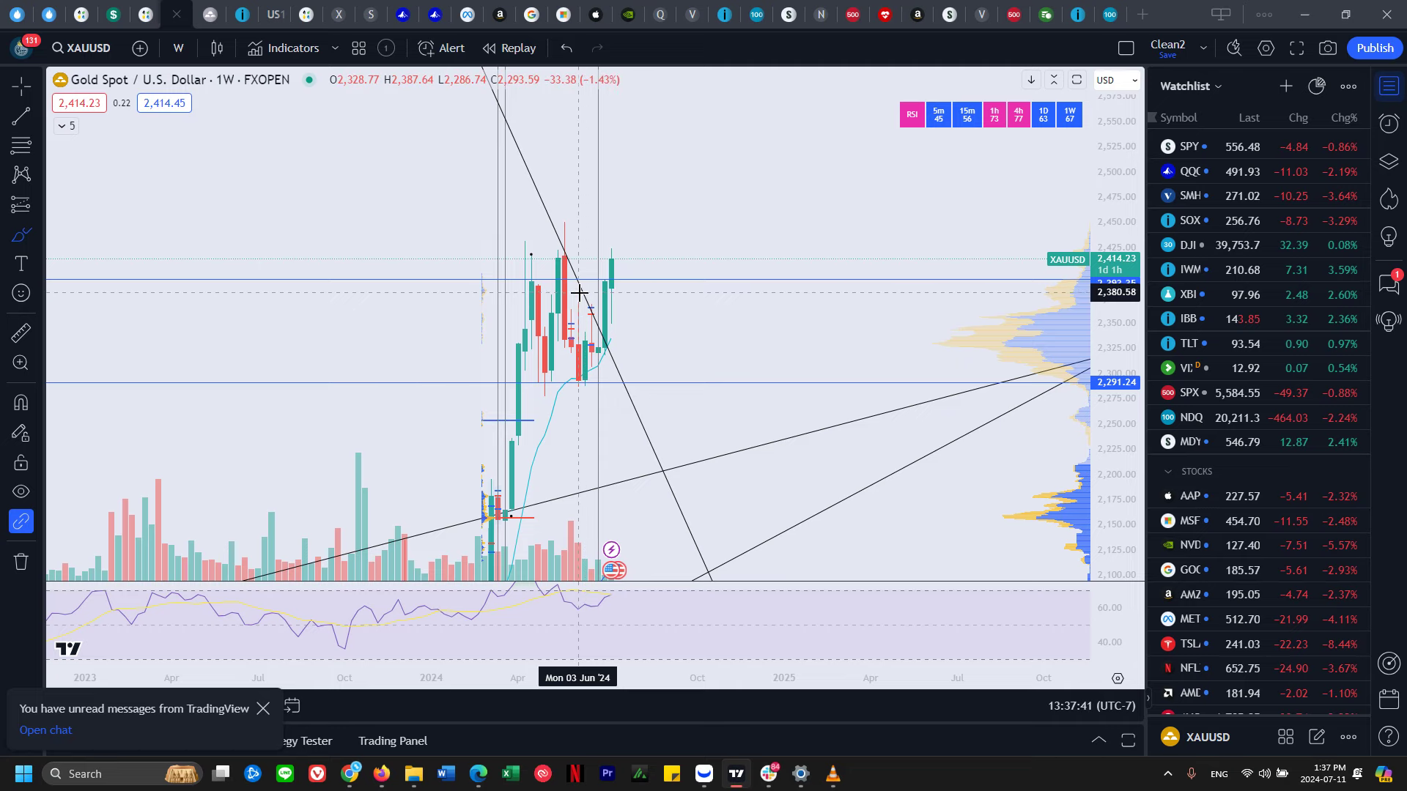
{"action": "mouse_move", "coordinate": [506, 388]}
{"action": "left_mouse_down"}
{"action": "mouse_move", "coordinate": [512, 367]}
{"action": "mouse_move", "coordinate": [544, 378]}
{"action": "mouse_move", "coordinate": [558, 253]}
{"action": "mouse_move", "coordinate": [576, 377]}
{"action": "mouse_move", "coordinate": [582, 284]}
{"action": "mouse_move", "coordinate": [592, 351]}
{"action": "left_mouse_up"}
{"action": "key", "text": "ctrl+z"}
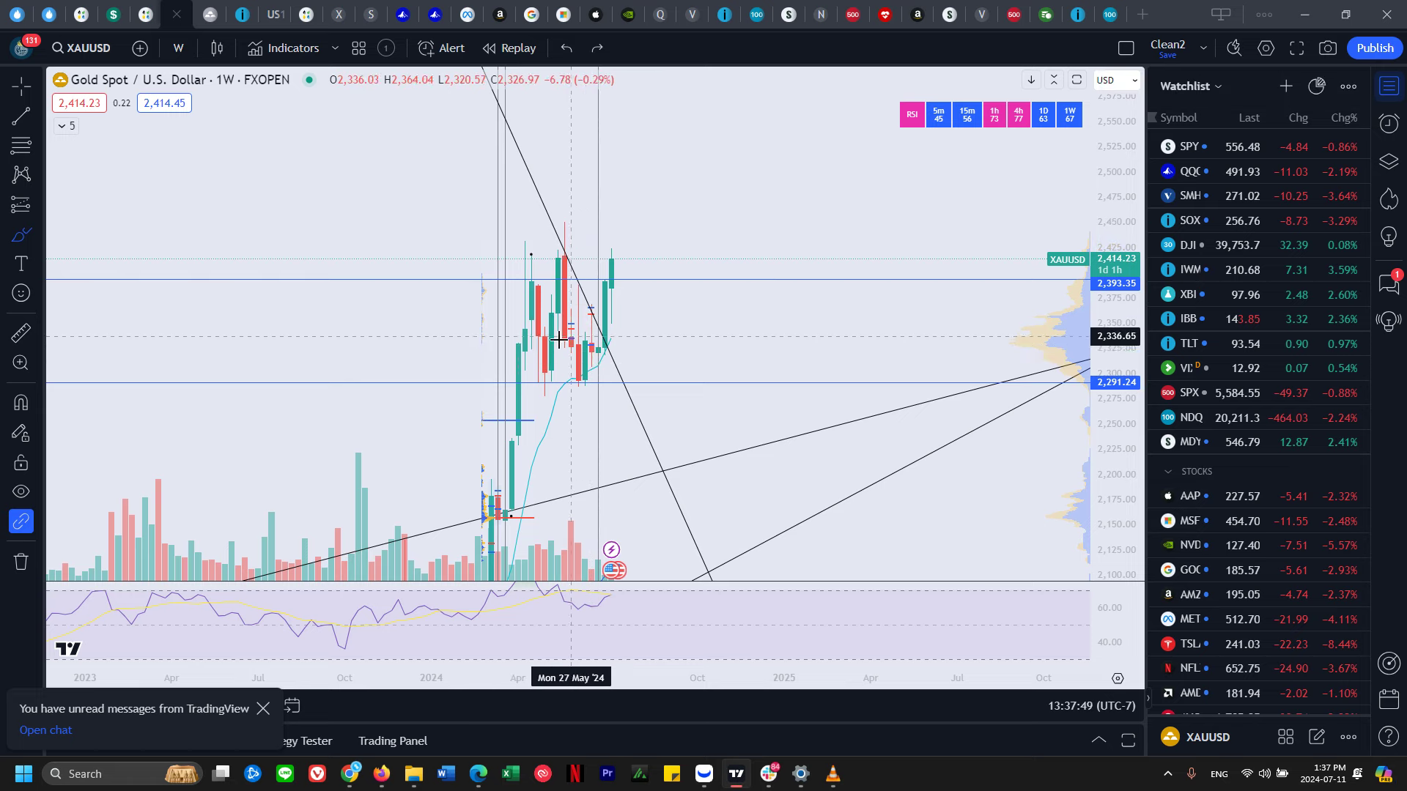
{"action": "left_click_drag", "start_coordinate": [572, 276], "coordinate": [615, 262]}
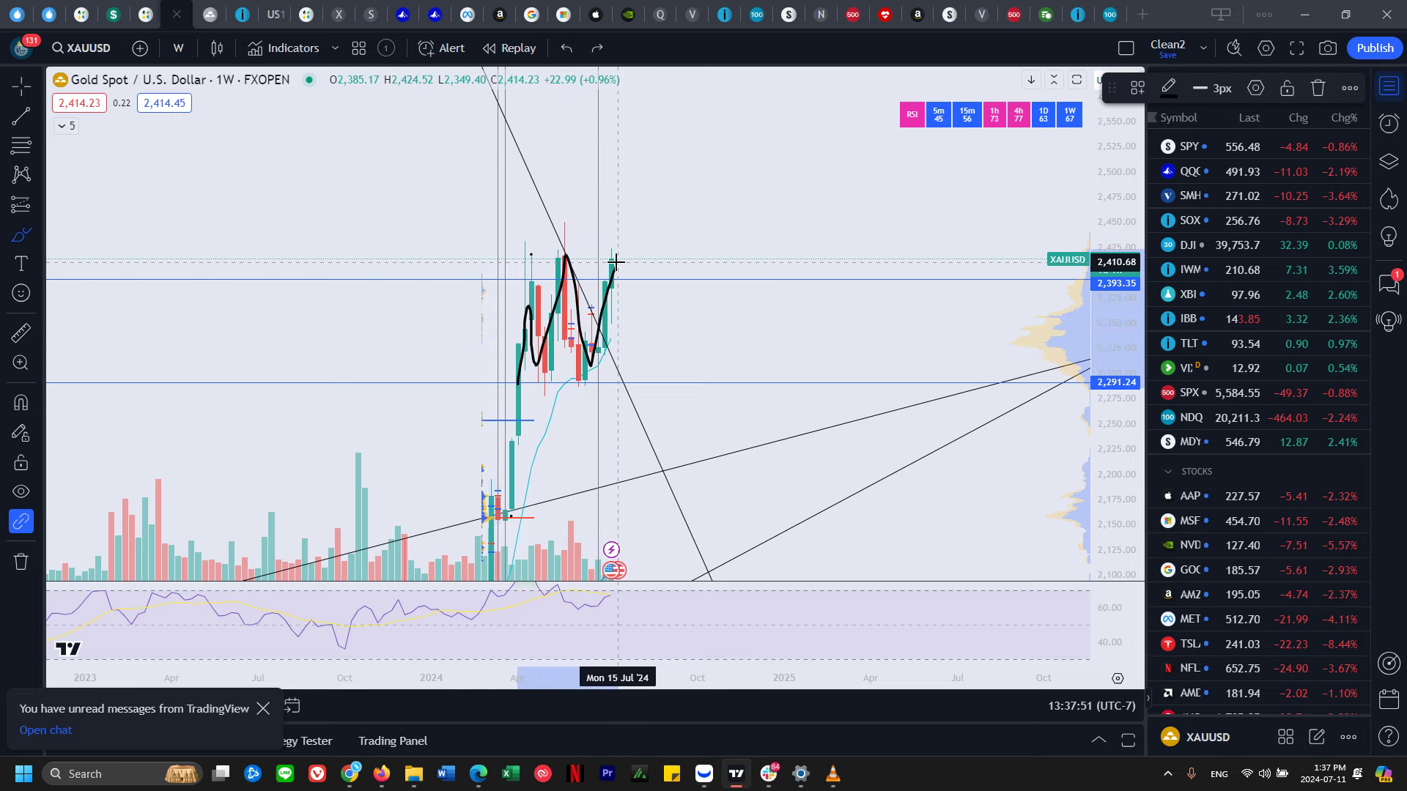
{"action": "key", "text": "ctrl+z"}
- Brush the gold swings since April 2024 with a projected decline from the latest candle, and mark the three peaks
{"action": "mouse_move", "coordinate": [518, 381]}
{"action": "left_mouse_down"}
{"action": "mouse_move", "coordinate": [525, 251]}
{"action": "mouse_move", "coordinate": [527, 264]}
{"action": "left_mouse_up"}
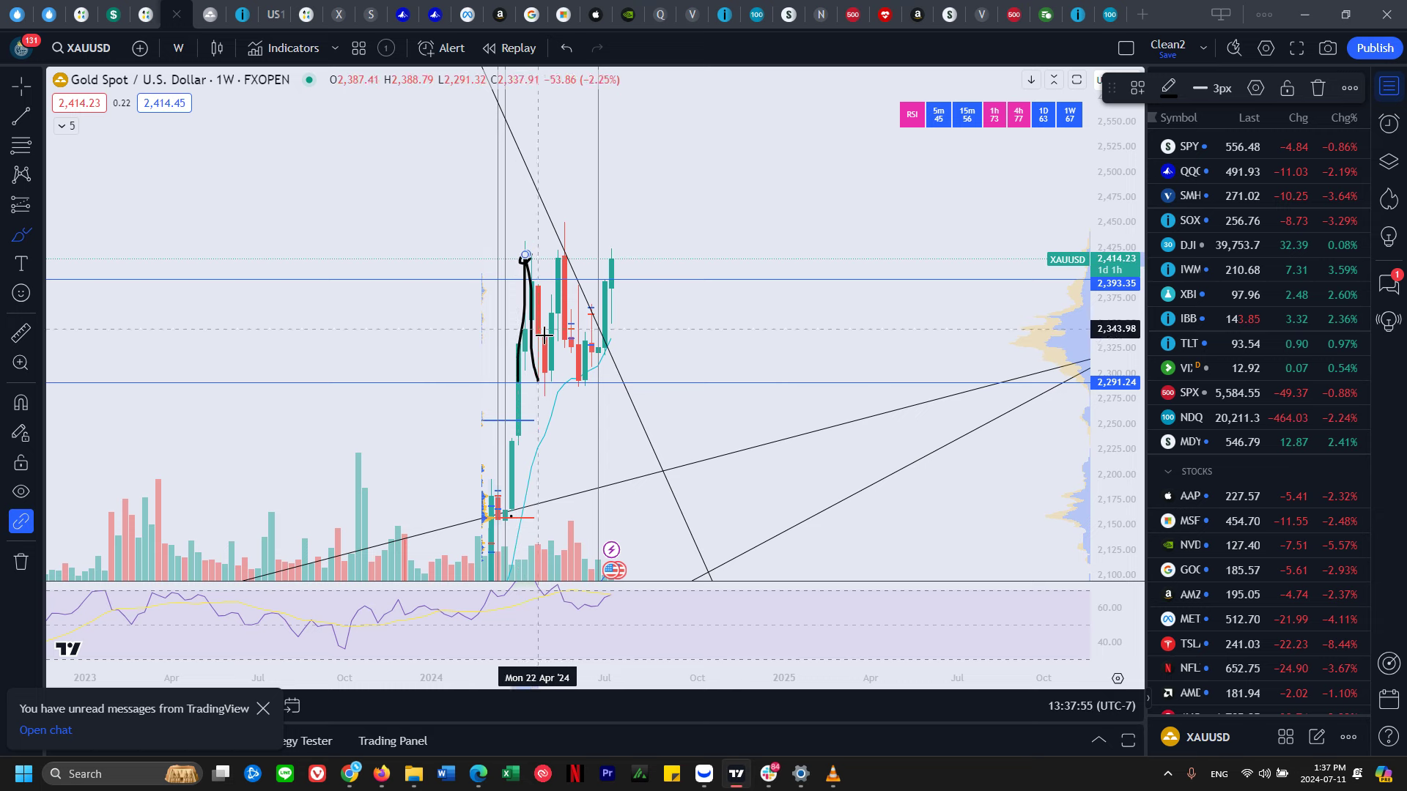
{"action": "left_click_drag", "start_coordinate": [540, 377], "coordinate": [568, 299]}
{"action": "mouse_move", "coordinate": [587, 362]}
{"action": "left_mouse_down"}
{"action": "mouse_move", "coordinate": [614, 256]}
{"action": "mouse_move", "coordinate": [658, 377]}
{"action": "left_mouse_up"}
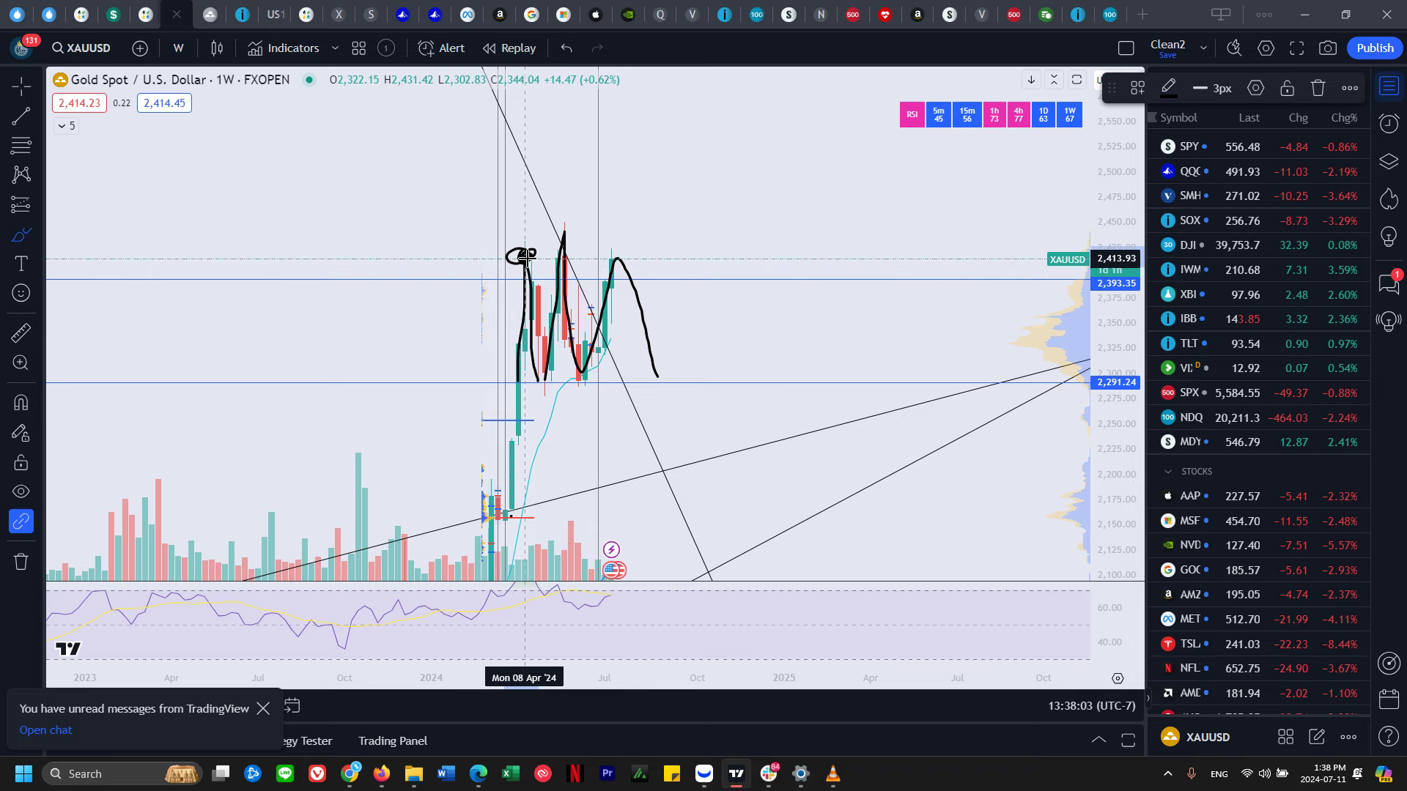
{"action": "left_click_drag", "start_coordinate": [566, 221], "coordinate": [564, 226]}
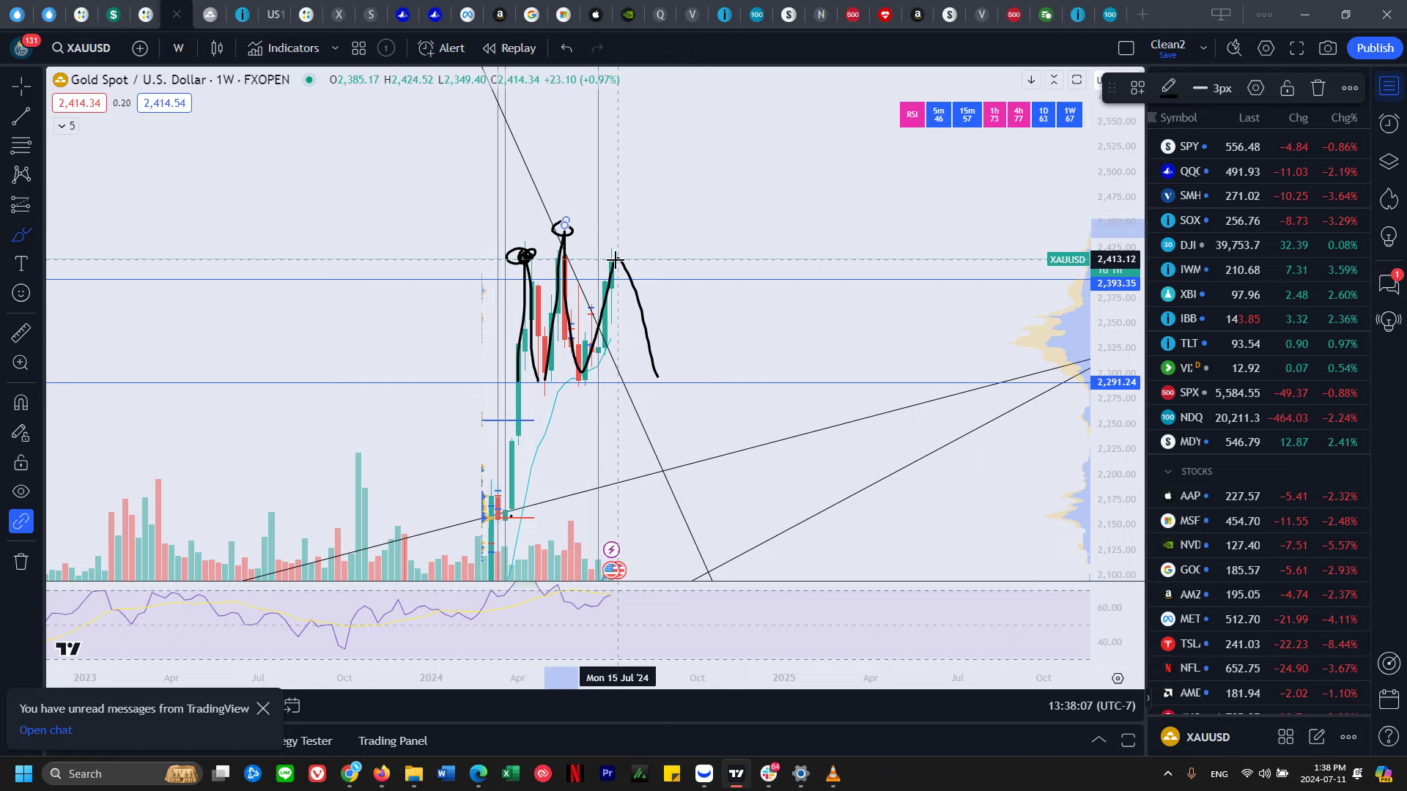
{"action": "left_click_drag", "start_coordinate": [618, 265], "coordinate": [624, 244]}
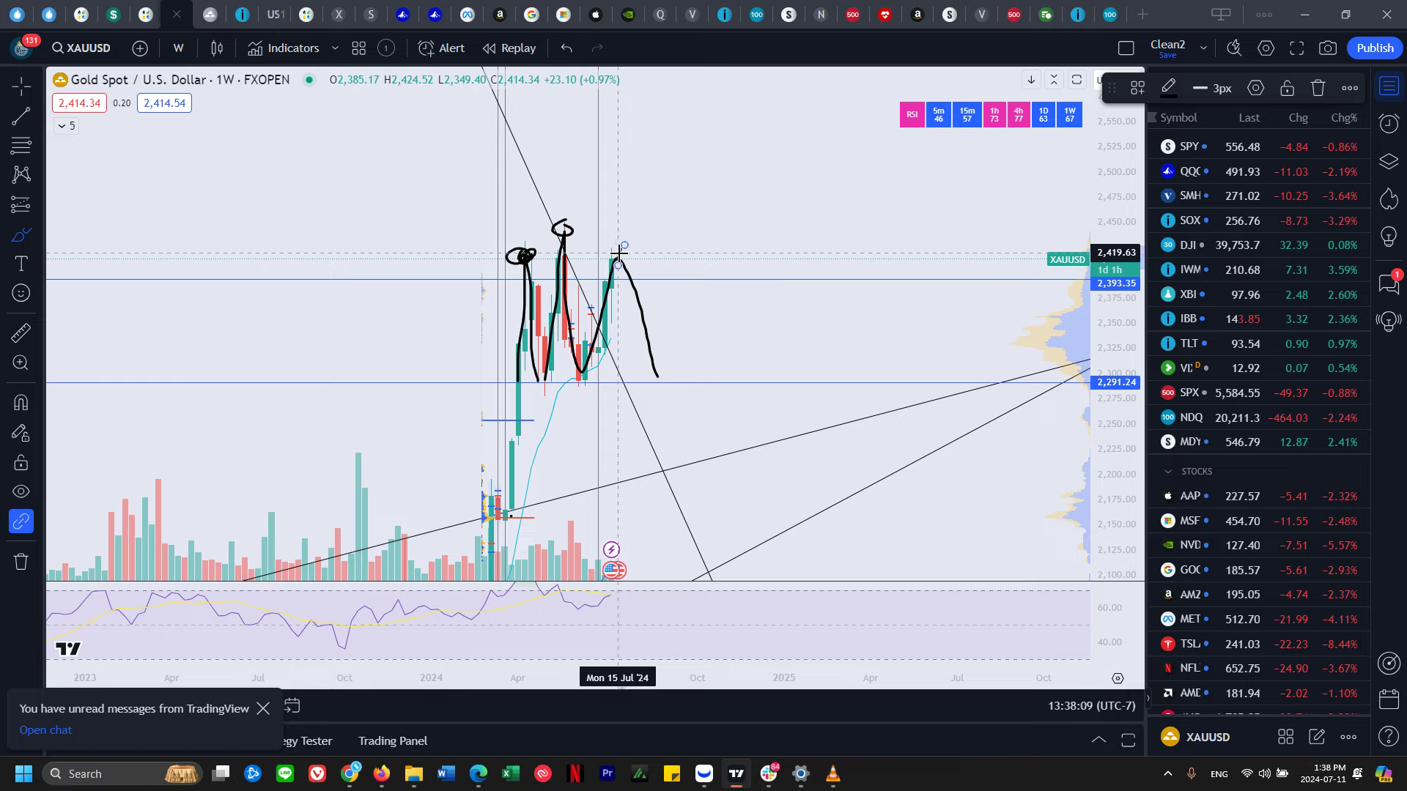
- Undo the swing, projected decline and peak brush marks on the weekly gold chart
{"action": "mouse_move", "coordinate": [506, 496]}
{"action": "left_mouse_down"}
{"action": "mouse_move", "coordinate": [521, 352]}
{"action": "mouse_move", "coordinate": [575, 307]}
{"action": "mouse_move", "coordinate": [665, 408]}
{"action": "left_mouse_up"}
{"action": "key", "text": "ctrl+z"}
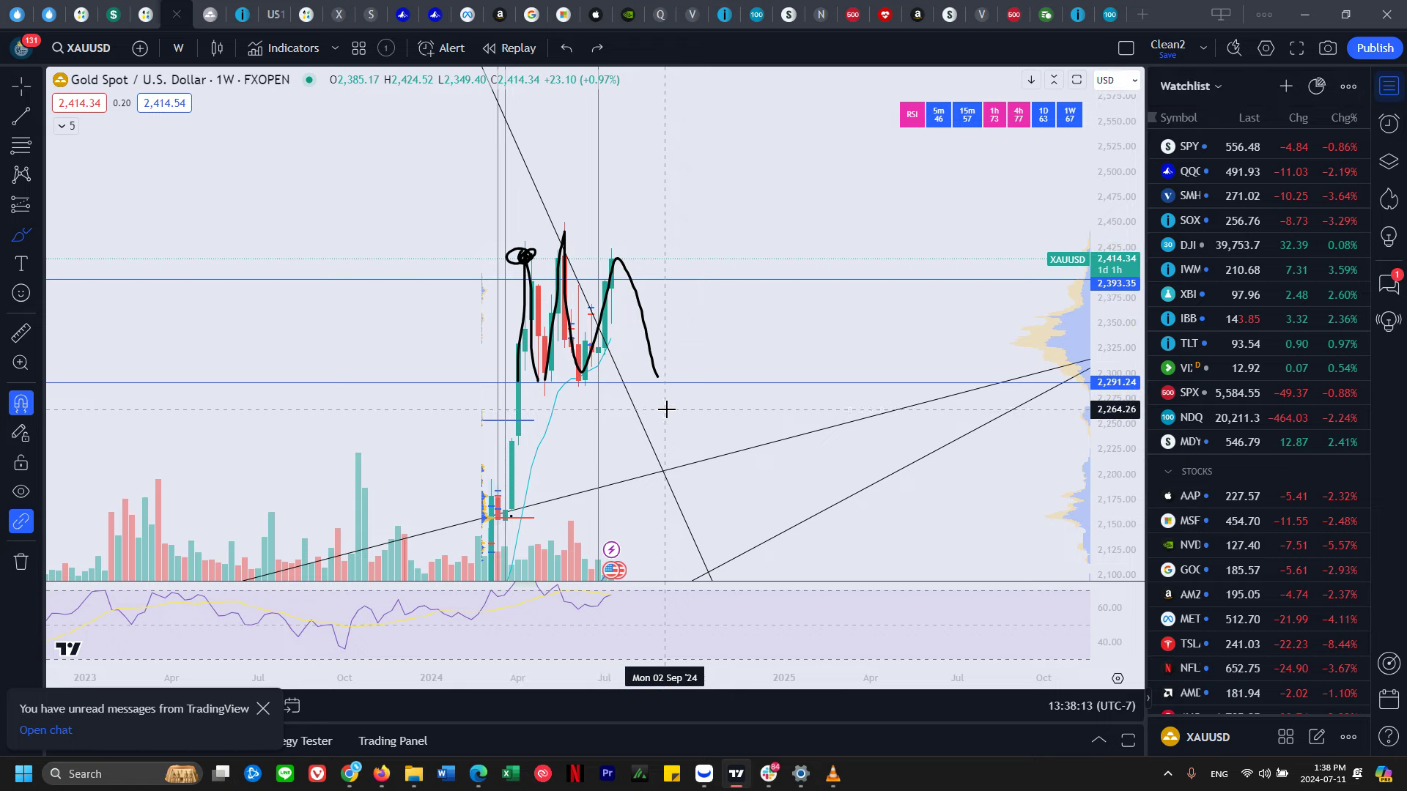
{"action": "key", "text": "ctrl+z"}
{"action": "key", "text": "ctrl+z"}
{"action": "key", "text": "ctrl+z"}
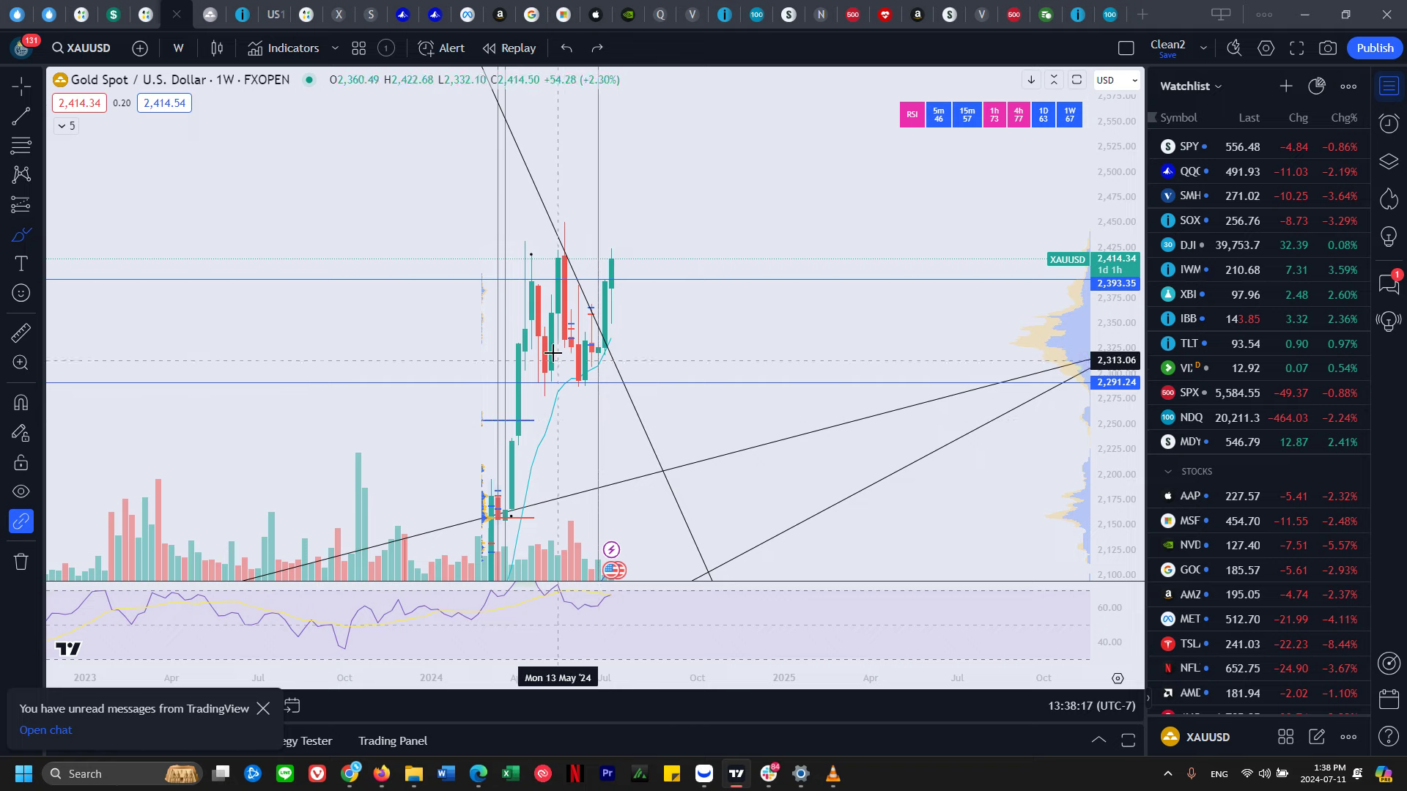
- Open the XAGUSD chart and brush the converging trendlines from the May peak and March low, plus the recent breakout rise
{"action": "left_click", "coordinate": [214, 8]}
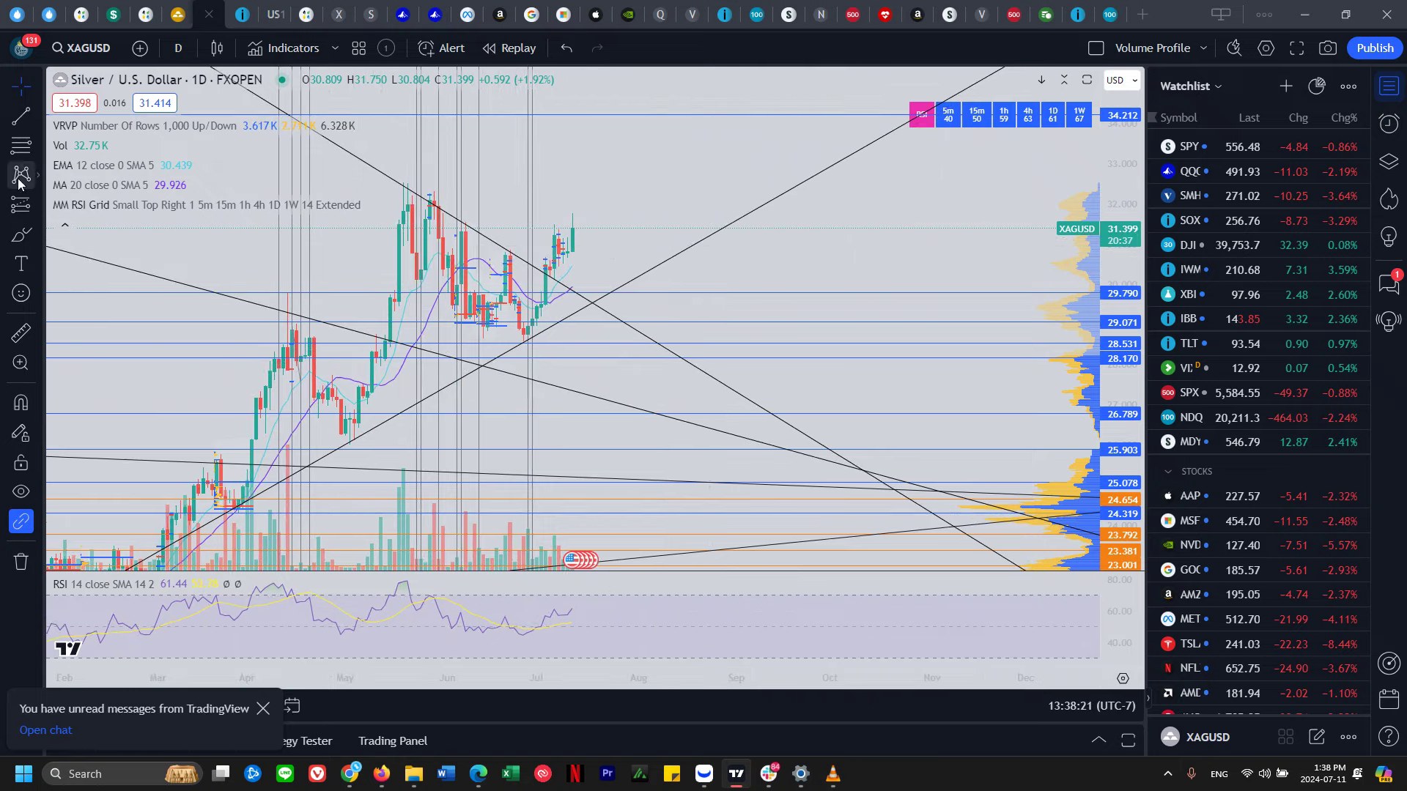
{"action": "left_click", "coordinate": [24, 244]}
{"action": "mouse_move", "coordinate": [371, 177]}
{"action": "left_mouse_down"}
{"action": "mouse_move", "coordinate": [617, 308]}
{"action": "mouse_move", "coordinate": [522, 345]}
{"action": "left_mouse_up"}
{"action": "left_click_drag", "start_coordinate": [459, 384], "coordinate": [163, 537]}
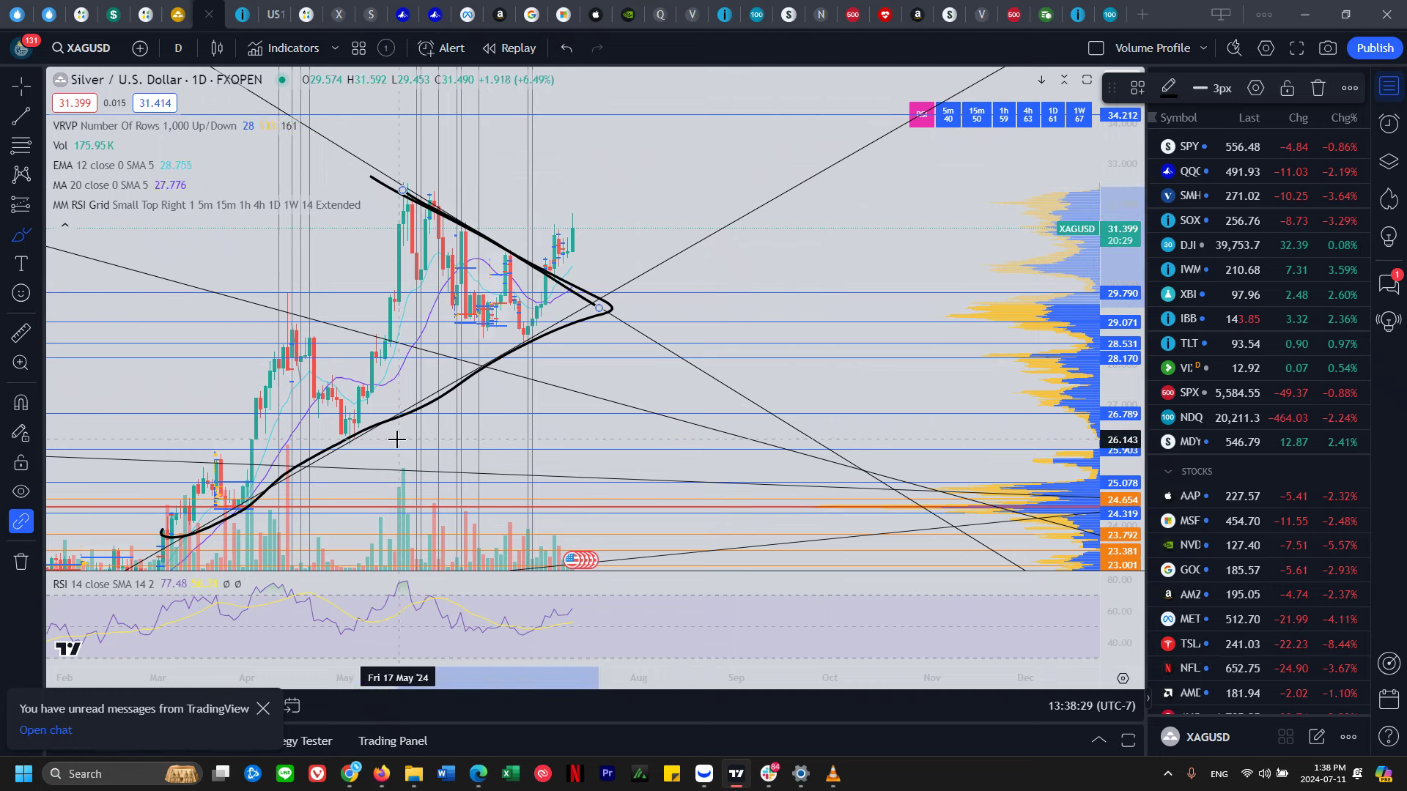
{"action": "mouse_move", "coordinate": [541, 336]}
{"action": "left_mouse_down"}
{"action": "mouse_move", "coordinate": [315, 474]}
{"action": "mouse_move", "coordinate": [194, 526]}
{"action": "left_mouse_up"}
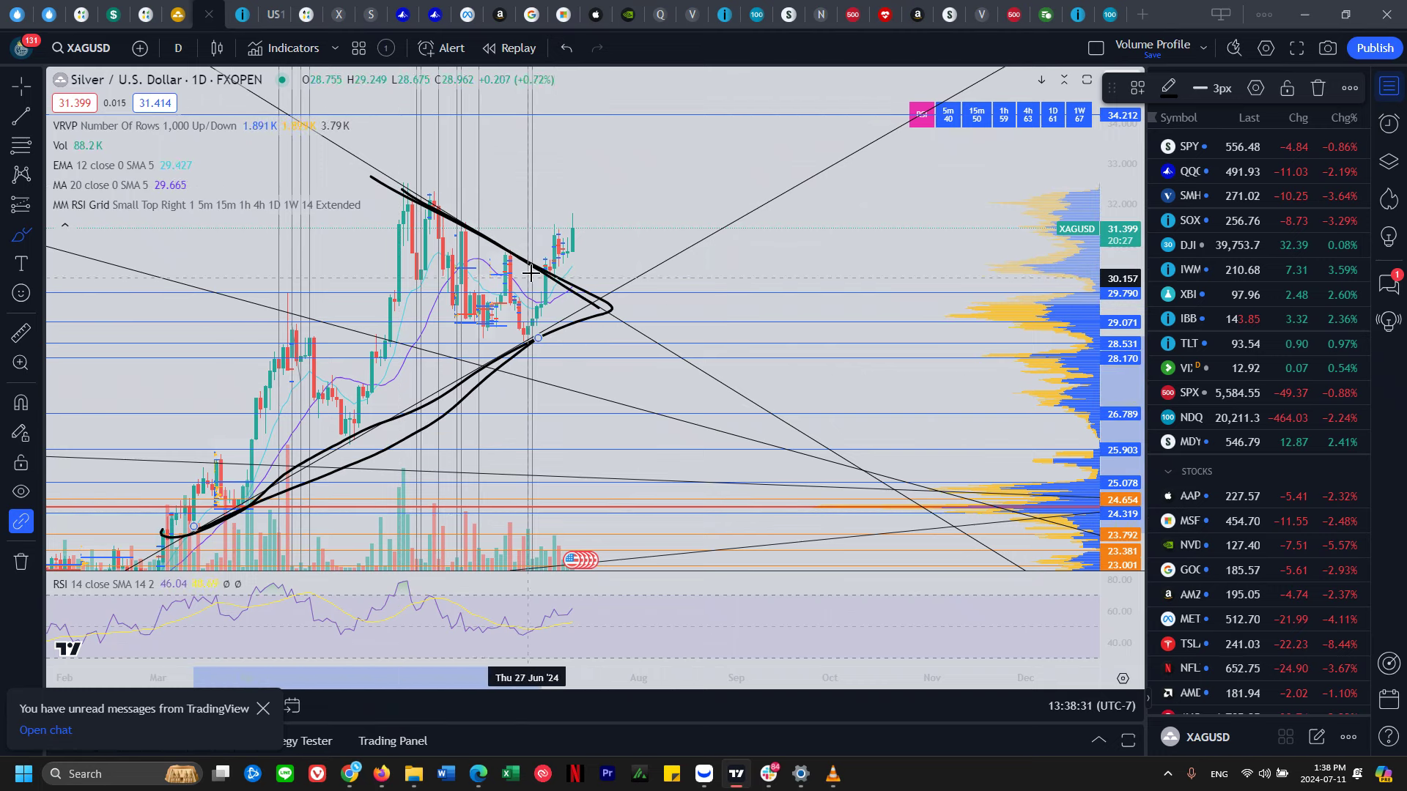
{"action": "left_click_drag", "start_coordinate": [549, 274], "coordinate": [573, 227]}
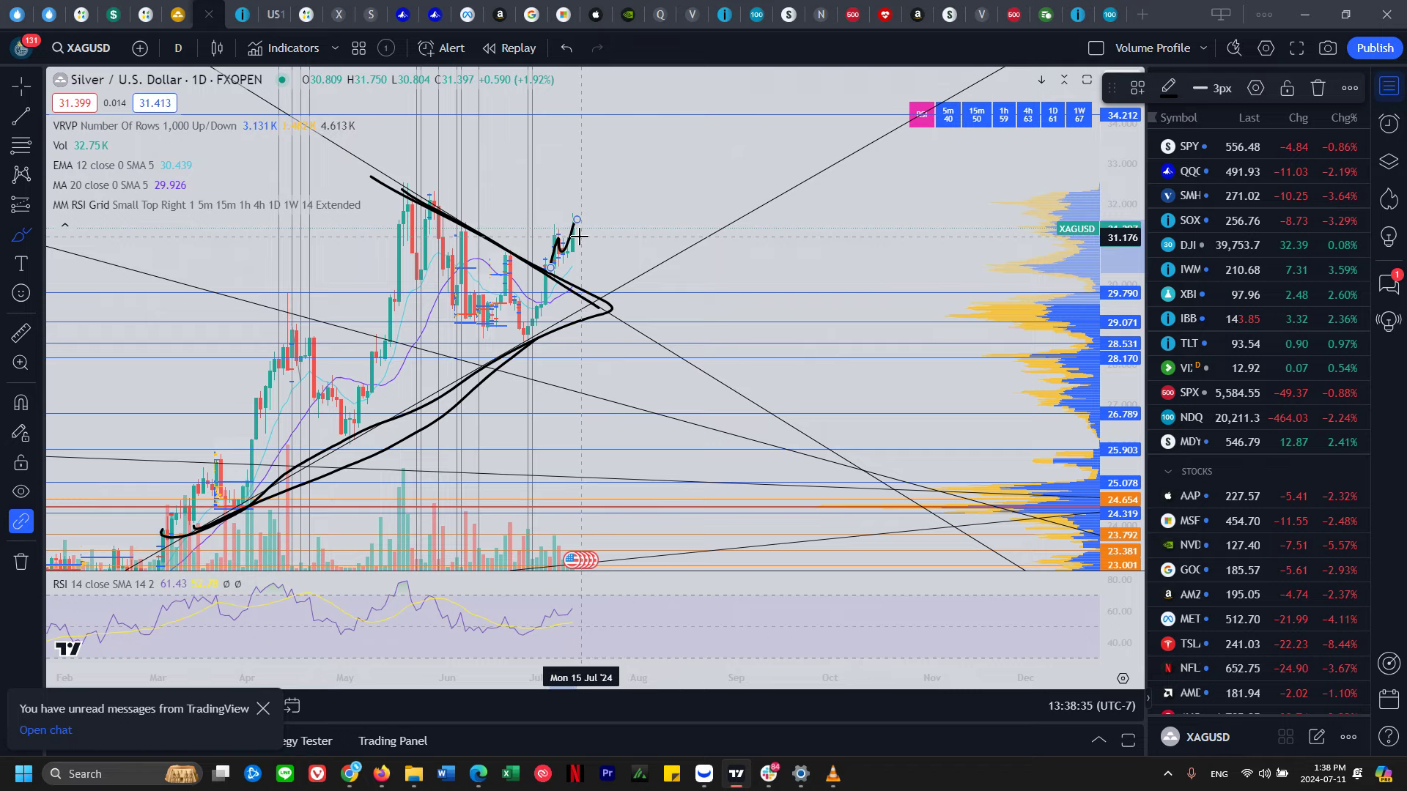
- Undo the breakout-rise brush mark on the silver chart and circle the peaks along the descending trendline from mid-May to early June
{"action": "key", "text": "ctrl+z"}
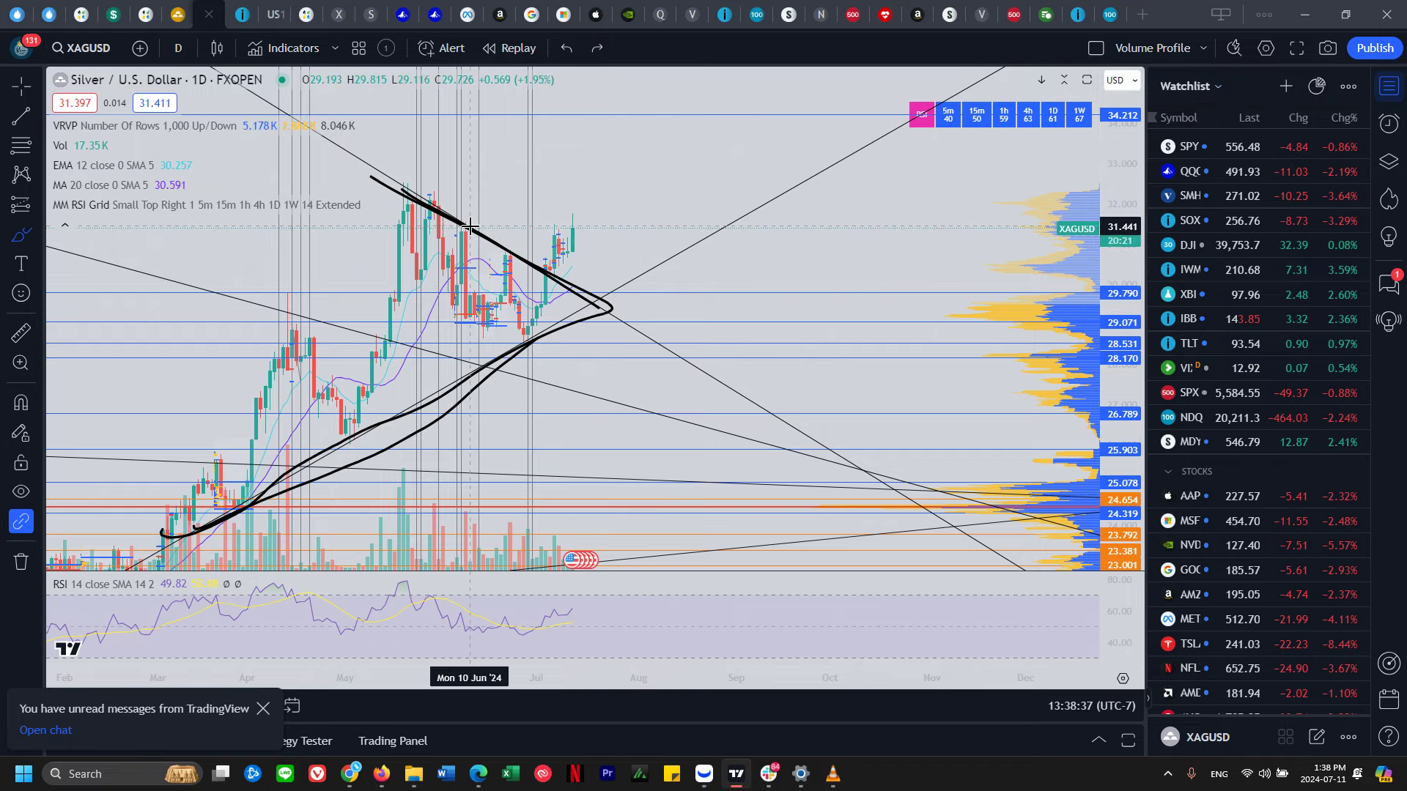
{"action": "mouse_move", "coordinate": [450, 231]}
{"action": "left_mouse_down"}
{"action": "mouse_move", "coordinate": [478, 230]}
{"action": "mouse_move", "coordinate": [429, 204]}
{"action": "left_mouse_up"}
{"action": "mouse_move", "coordinate": [399, 196]}
{"action": "left_mouse_down"}
{"action": "mouse_move", "coordinate": [478, 217]}
{"action": "mouse_move", "coordinate": [392, 212]}
{"action": "left_mouse_up"}
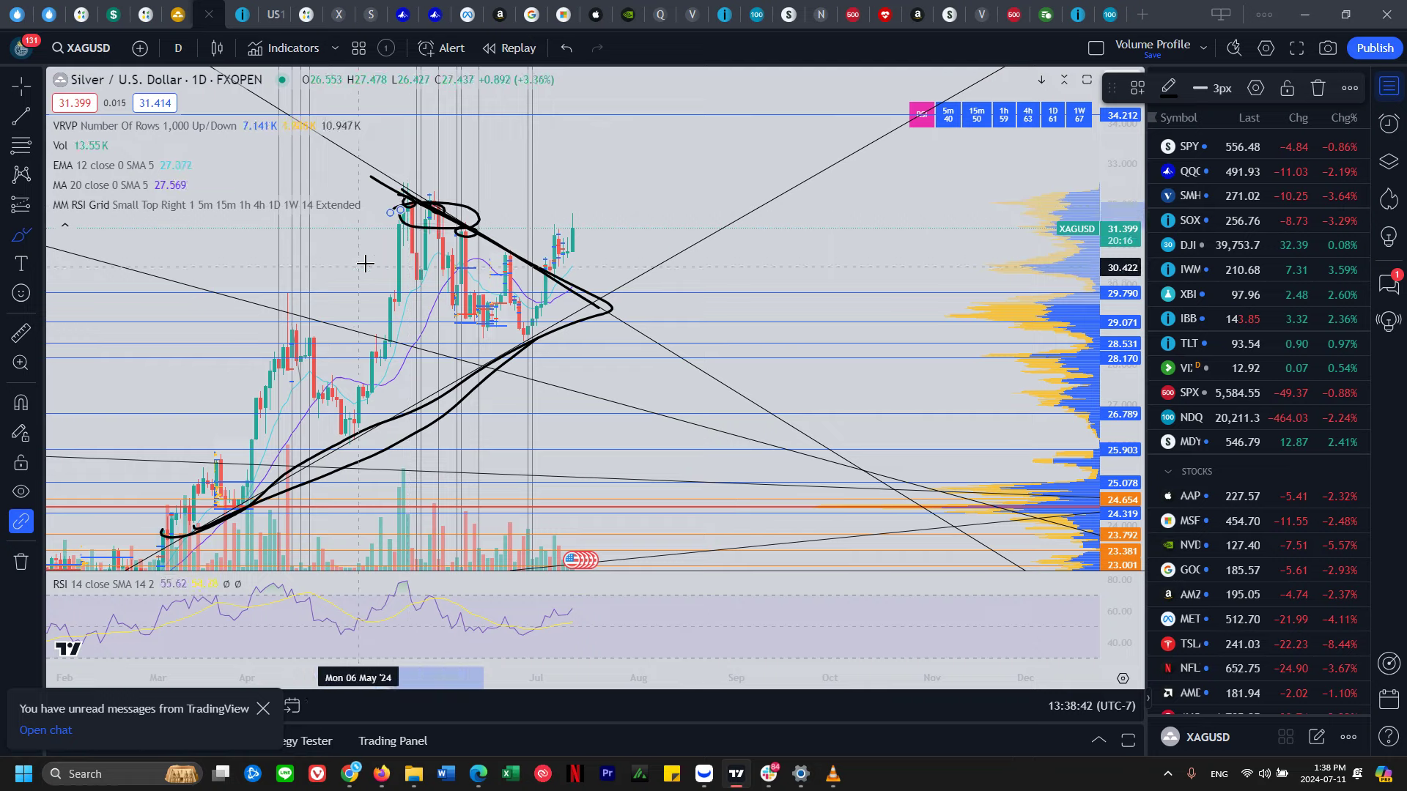
- Check the weekly XAUUSD chart, and on XAGUSD brush loops around the May–June highs and a short rise above the latest candle
{"action": "left_click", "coordinate": [174, 14]}
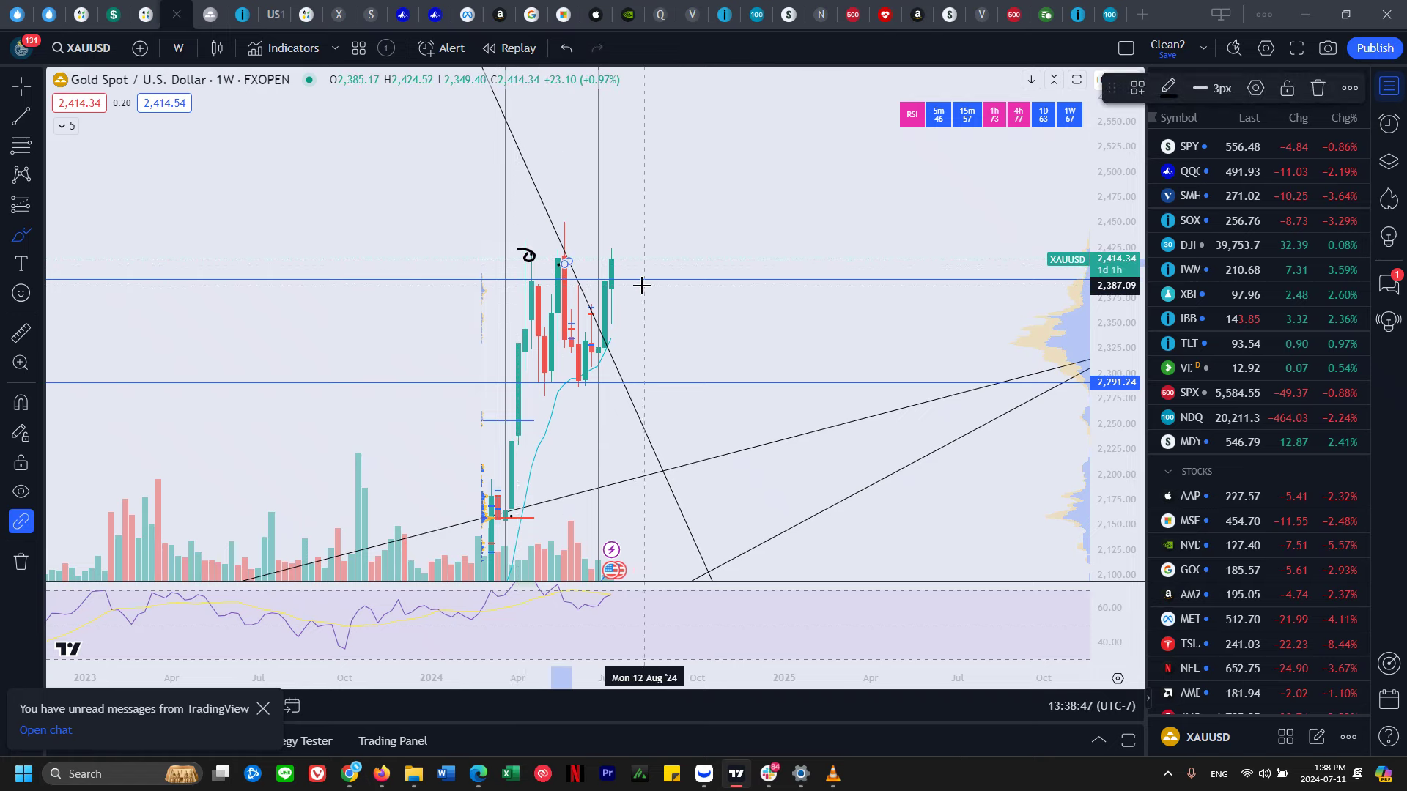
{"action": "left_click", "coordinate": [209, 14]}
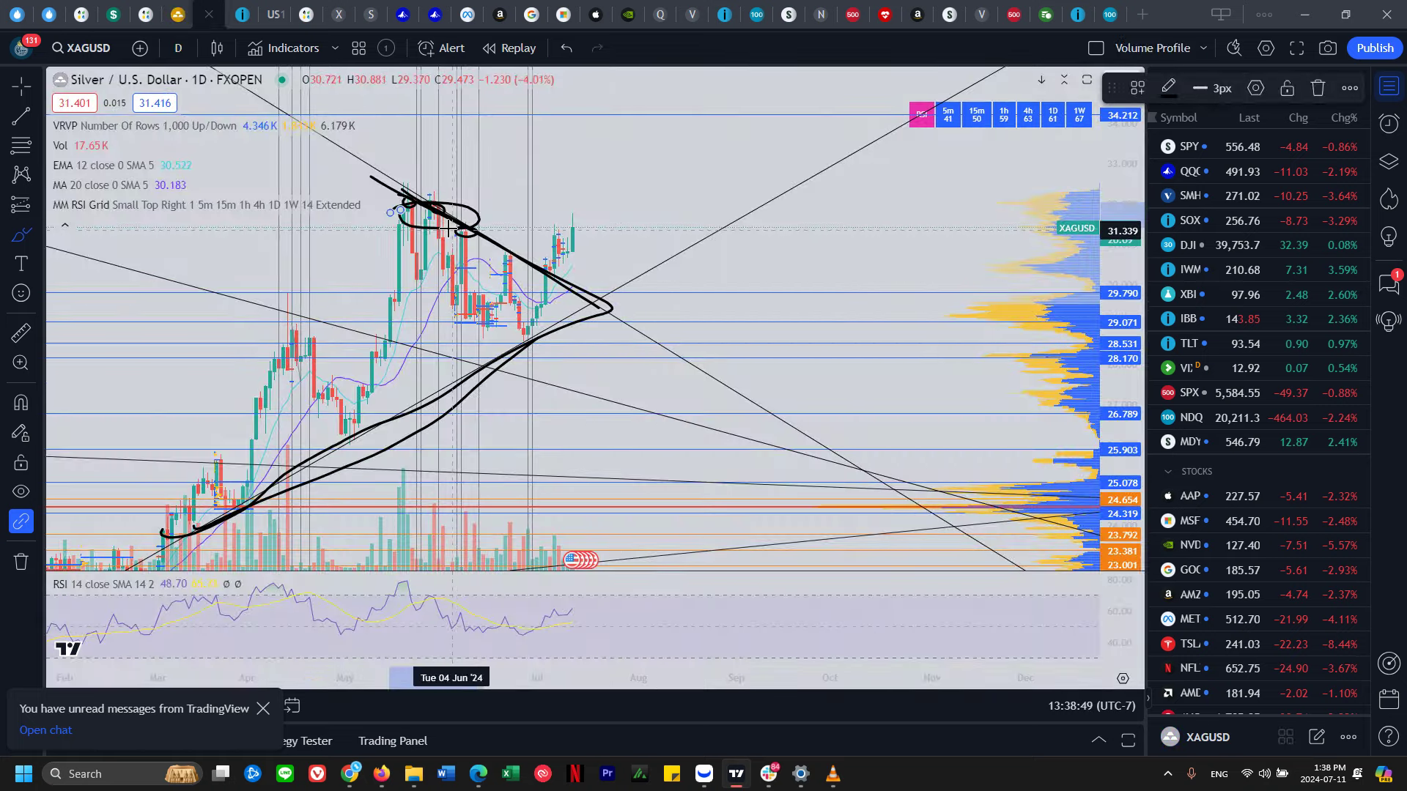
{"action": "mouse_move", "coordinate": [390, 242]}
{"action": "left_mouse_down"}
{"action": "mouse_move", "coordinate": [477, 220]}
{"action": "mouse_move", "coordinate": [392, 219]}
{"action": "left_mouse_up"}
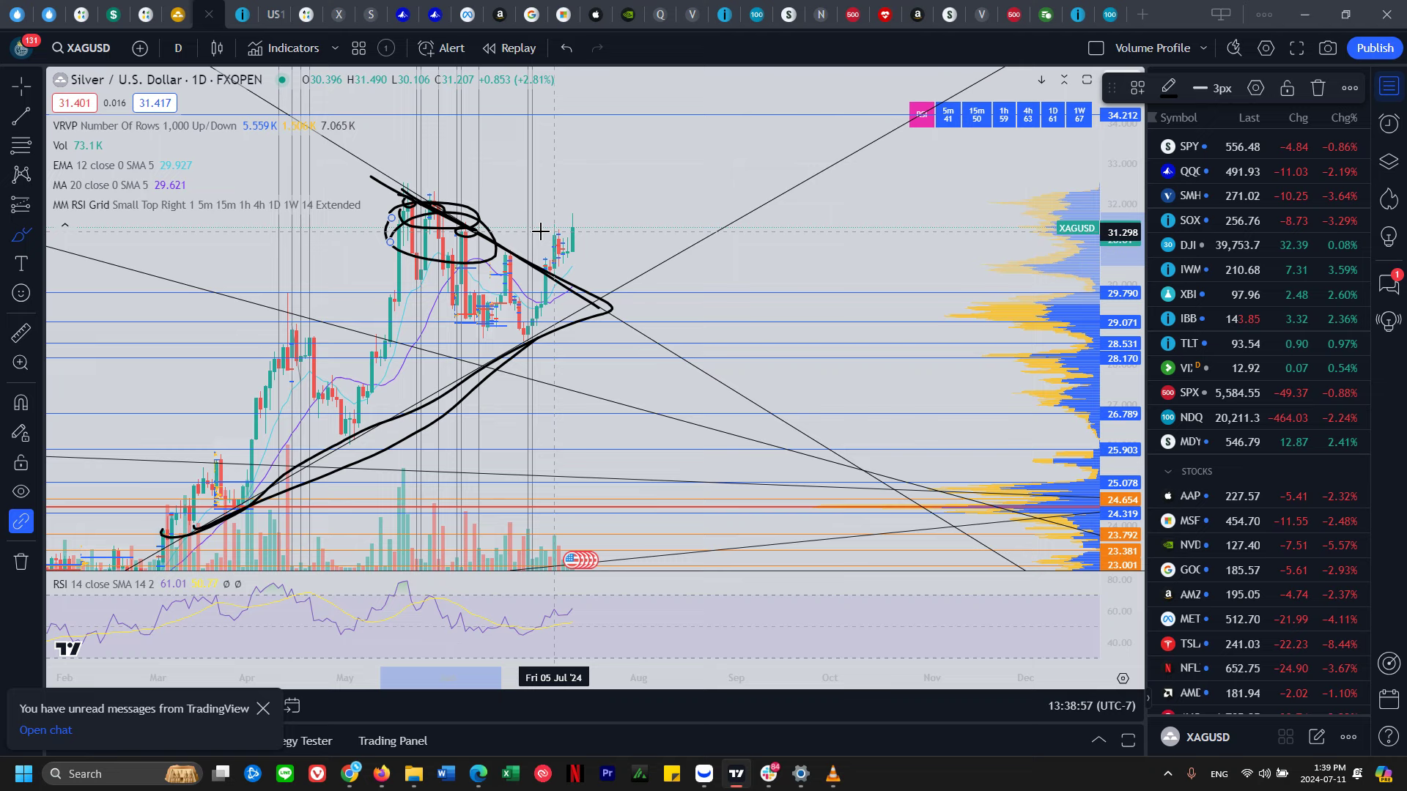
{"action": "left_click", "coordinate": [414, 200]}
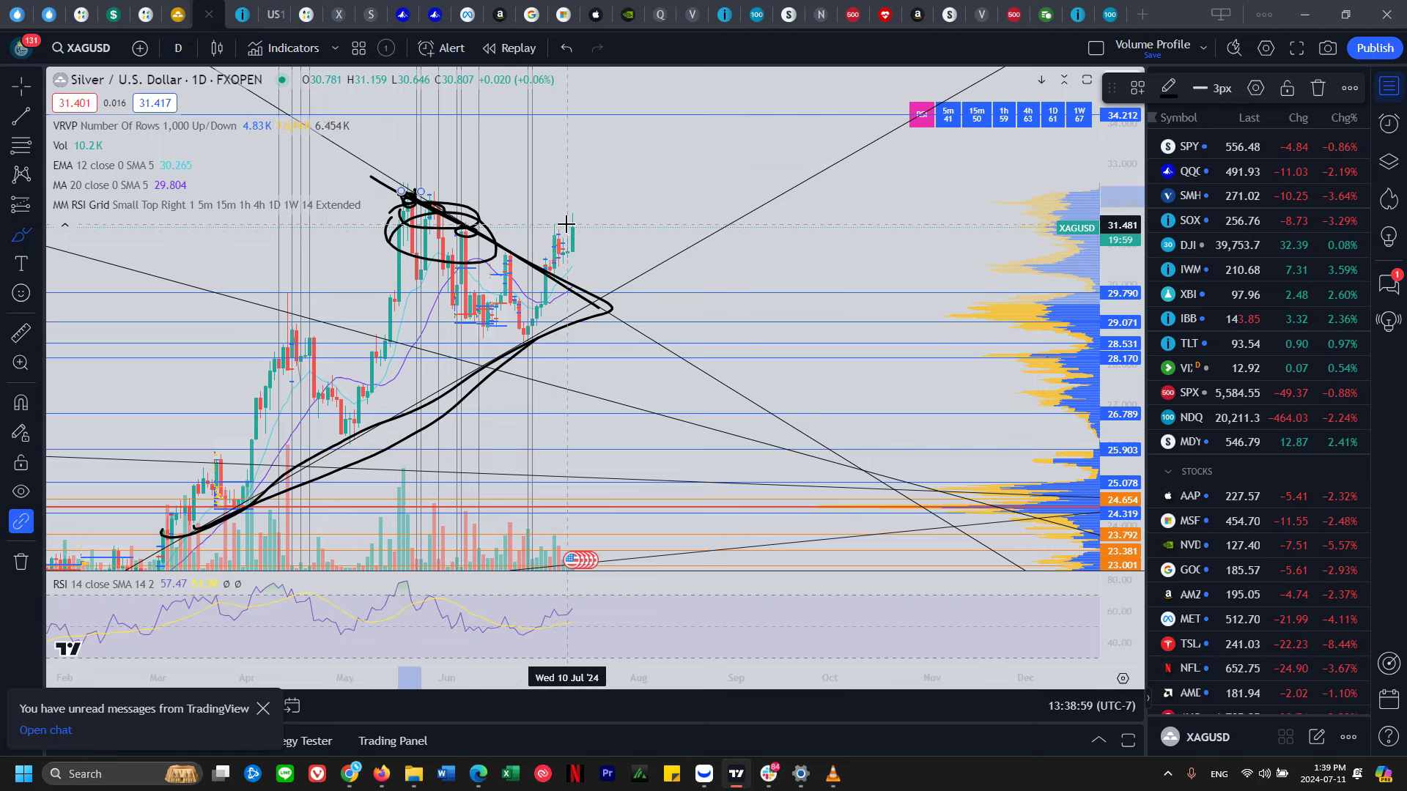
{"action": "left_click_drag", "start_coordinate": [571, 221], "coordinate": [573, 188]}
{"action": "mouse_move", "coordinate": [405, 193]}
{"action": "left_mouse_down"}
{"action": "mouse_move", "coordinate": [512, 220]}
{"action": "mouse_move", "coordinate": [413, 208]}
{"action": "left_mouse_up"}
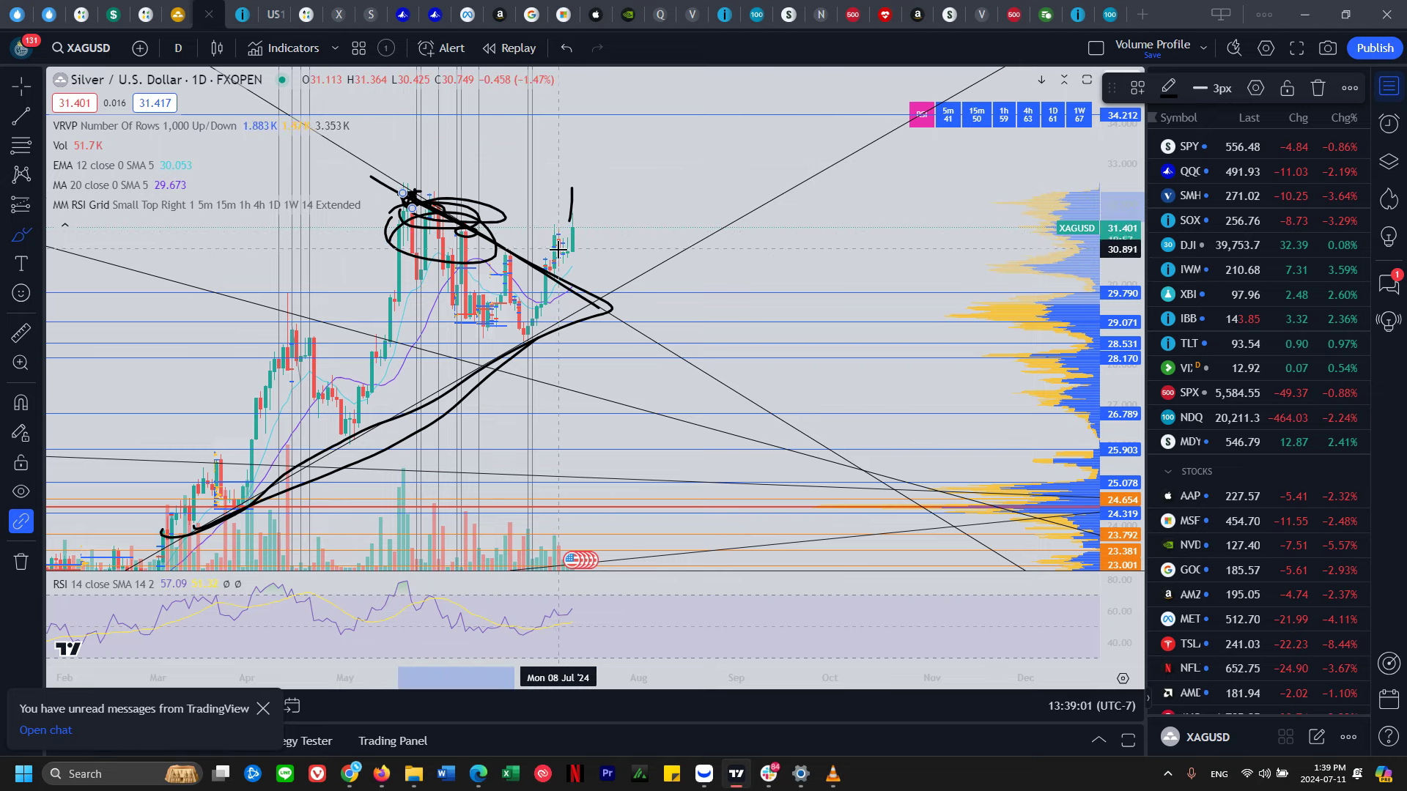
- Undo all remaining brush marks on the silver chart and return to the 8-hour Natural Gas Futures (NG1!) chart
{"action": "scroll", "coordinate": [558, 248], "scroll_direction": "down", "scroll_amount": 4}
{"action": "key", "text": "ctrl+z"}
{"action": "key", "text": "ctrl+z"}
{"action": "key", "text": "ctrl+z"}
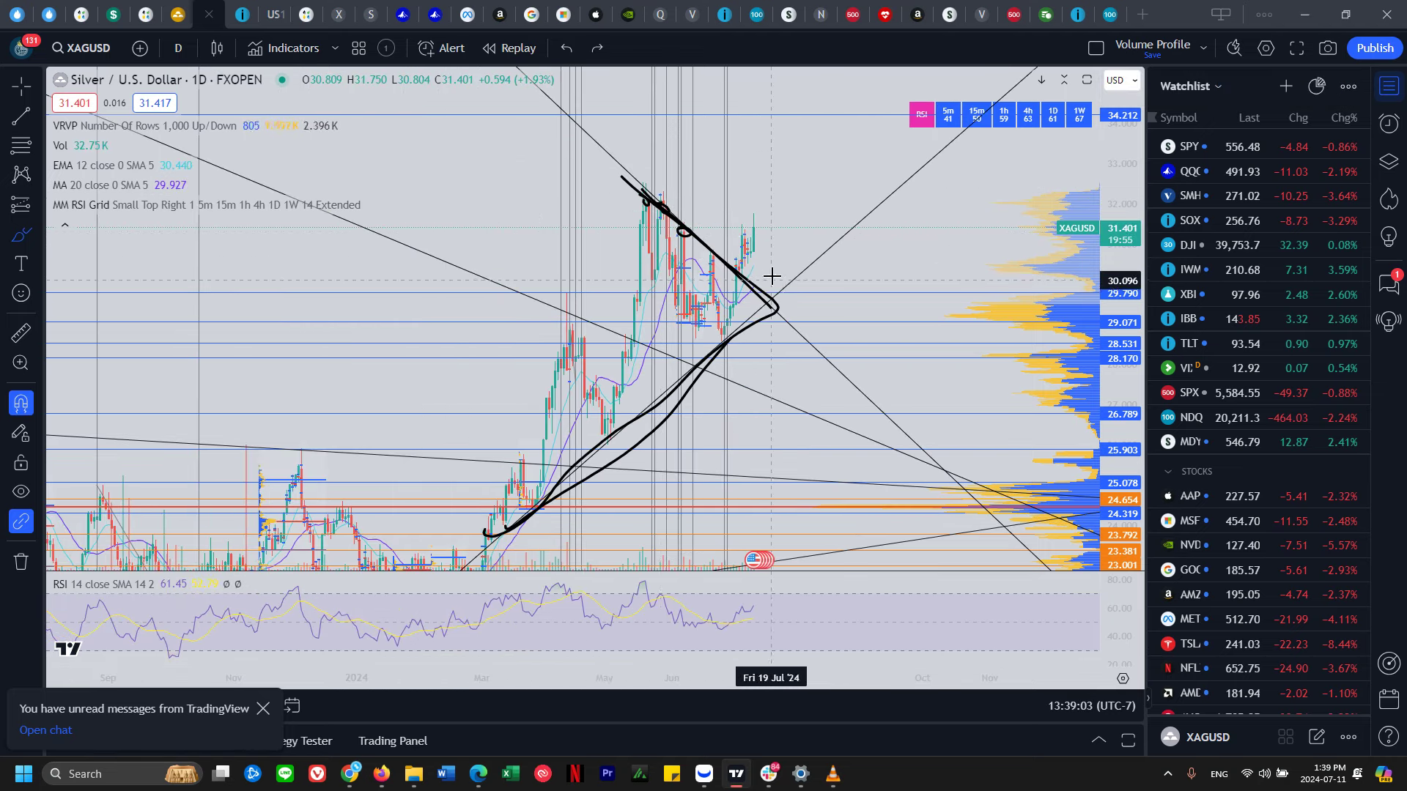
{"action": "key", "text": "ctrl+z"}
{"action": "key", "text": "ctrl+z"}
{"action": "key", "text": "ctrl+z"}
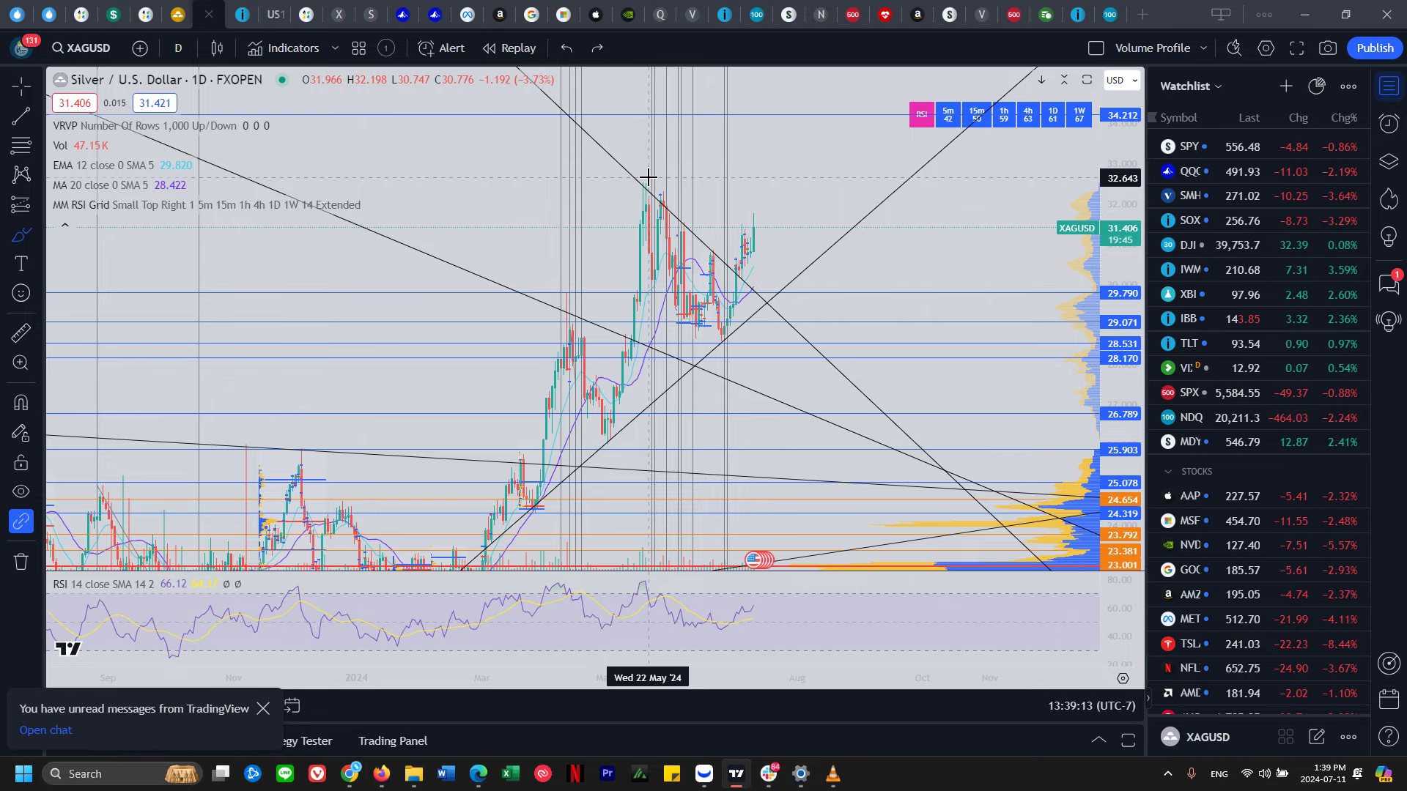
{"action": "left_click", "coordinate": [49, 14]}
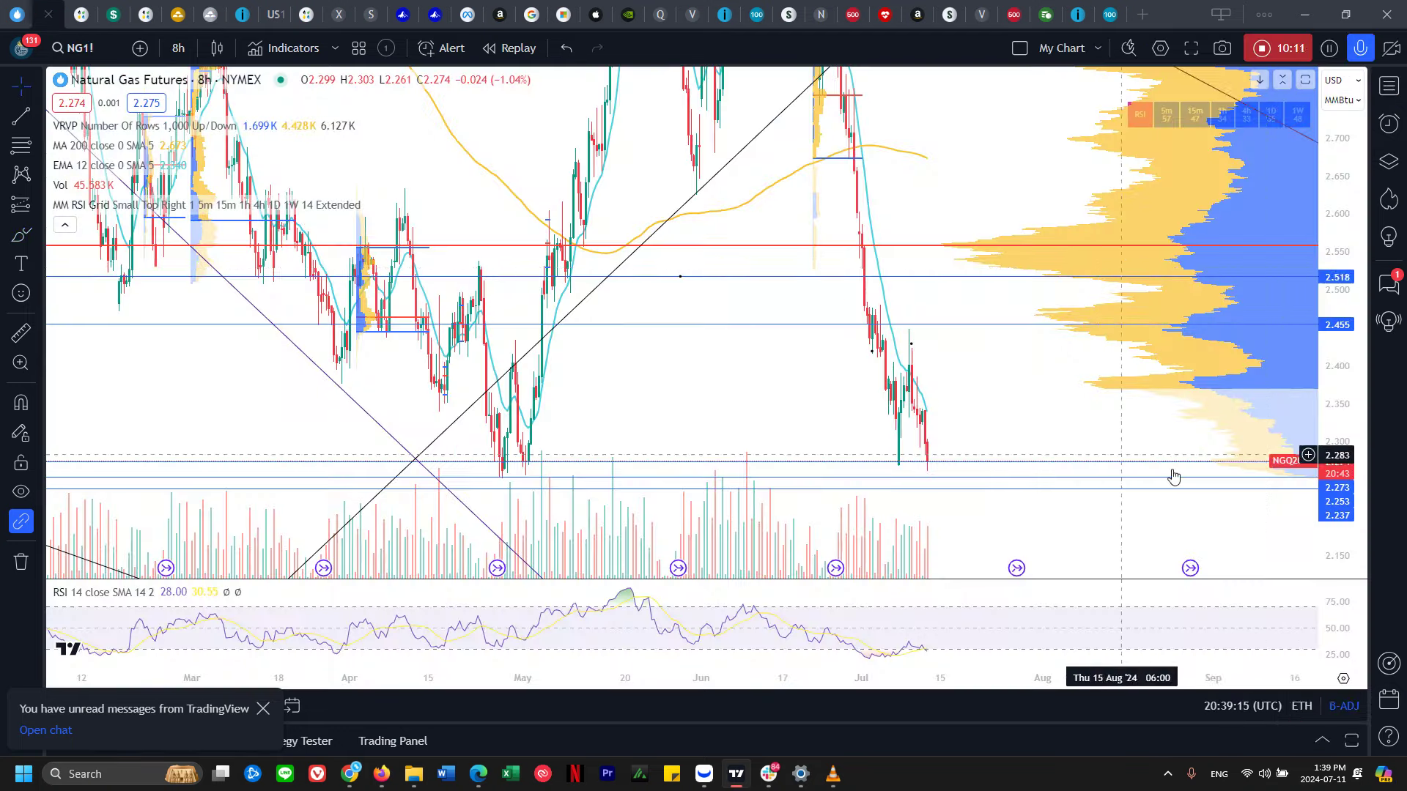